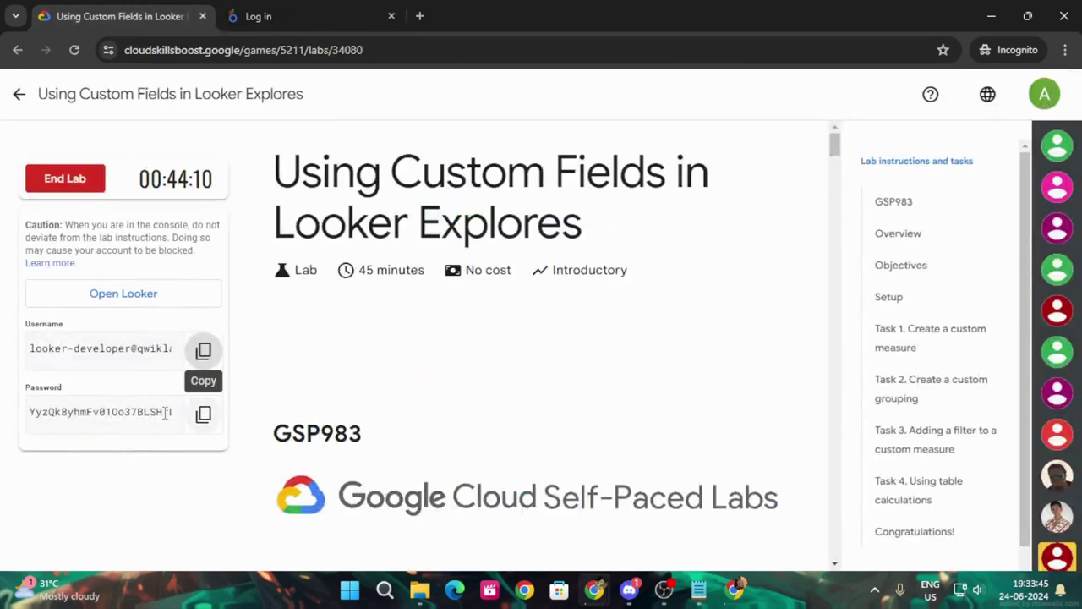
Step: Log in to Looker by entering the lab account's password in the login form
click(269, 9)
click(448, 411)
key(ctrl+v)
click(483, 476)
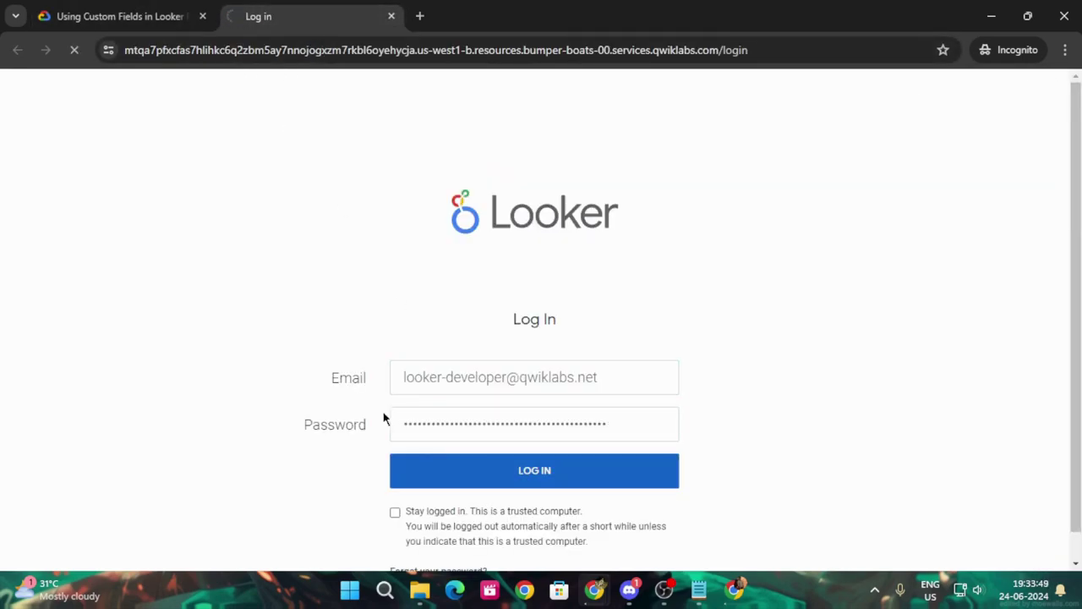
Step: Find Task 1, Create a custom measure, in the lab instructions and turn on Development Mode in Looker
click(116, 12)
scroll(435, 358, down, 10)
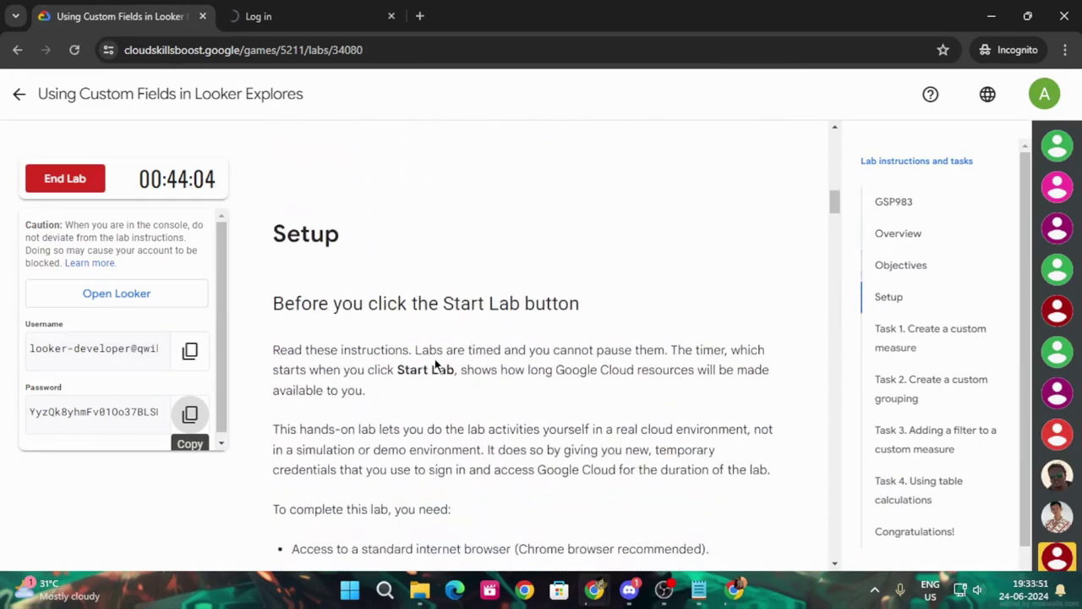
scroll(435, 358, down, 12)
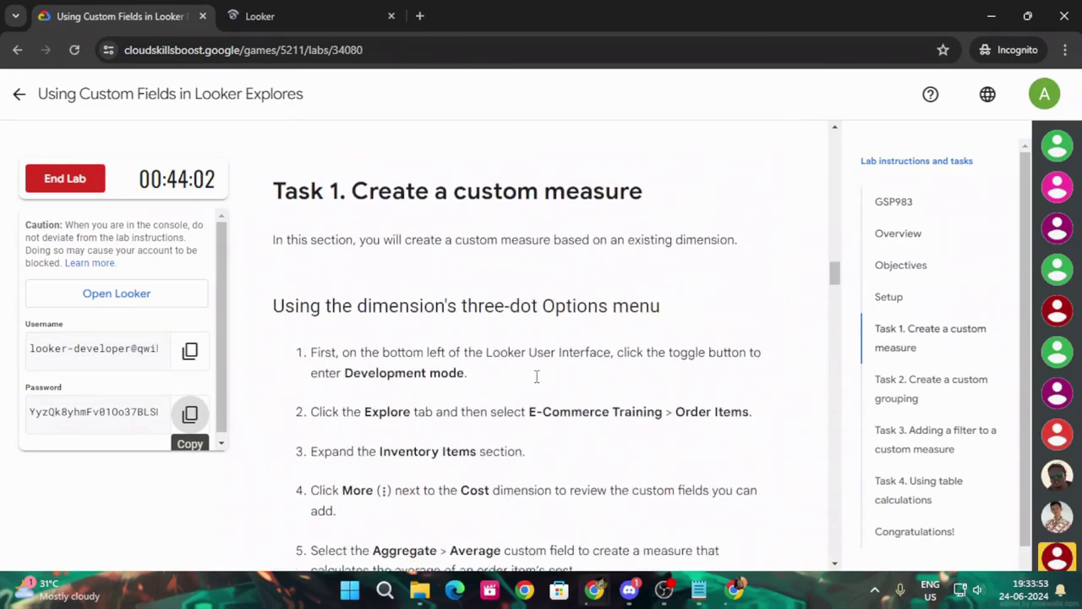
scroll(536, 378, down, 1)
scroll(630, 301, down, 1)
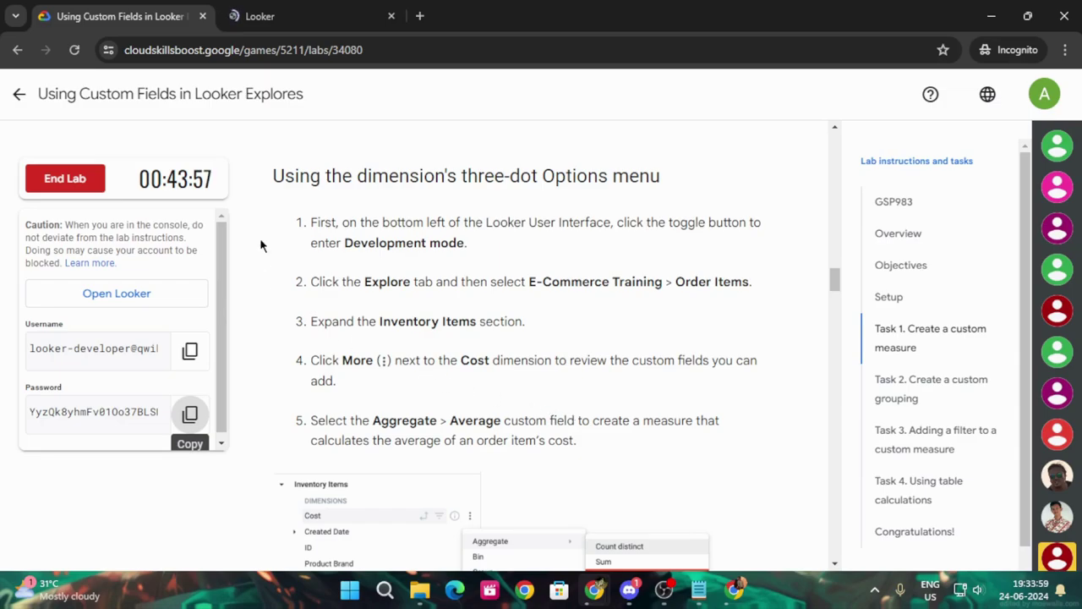
click(295, 7)
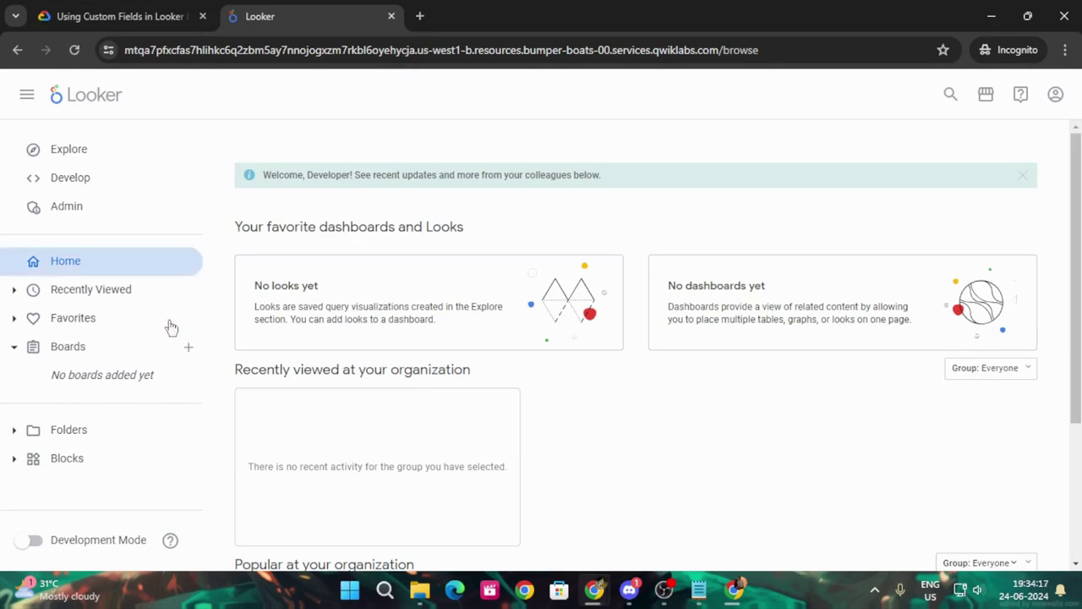
click(52, 537)
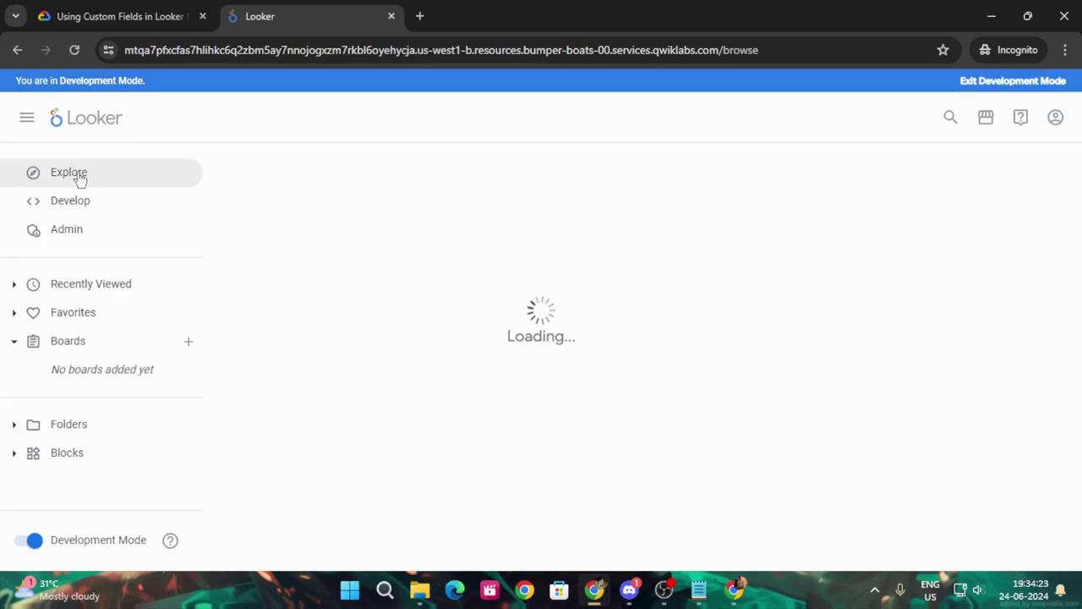
Step: Open the Order Items Explore of the E-Commerce Training model in Looker, as the lab instructions require
click(78, 176)
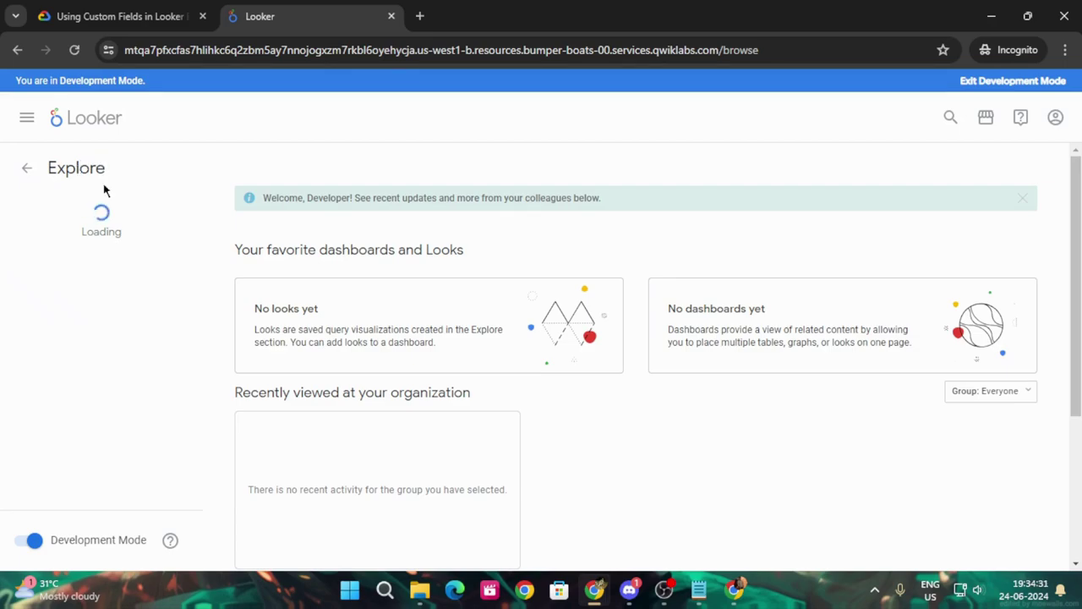
click(110, 12)
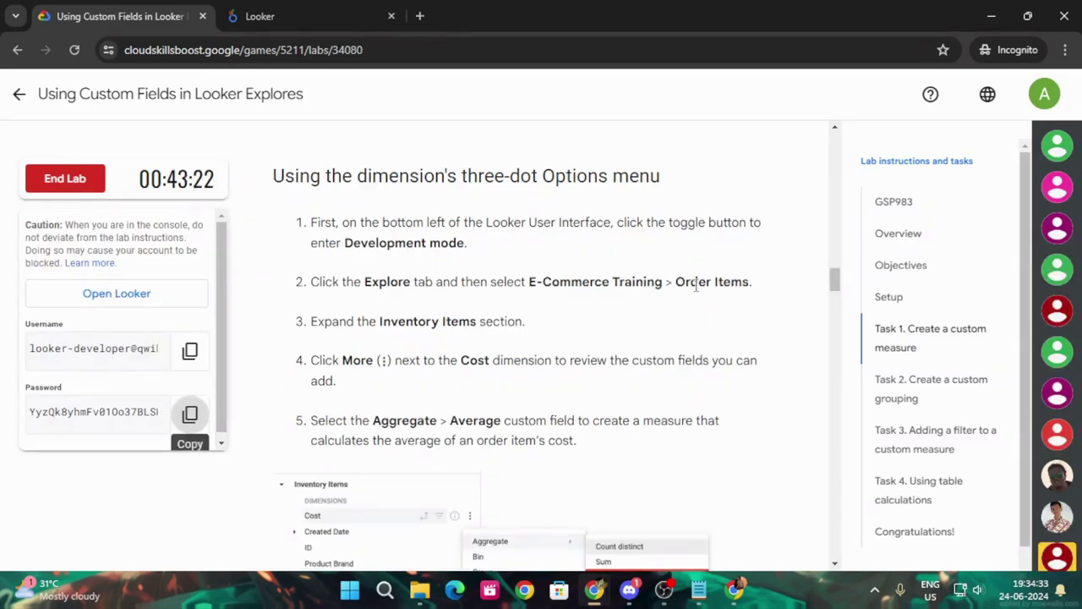
scroll(507, 340, down, 2)
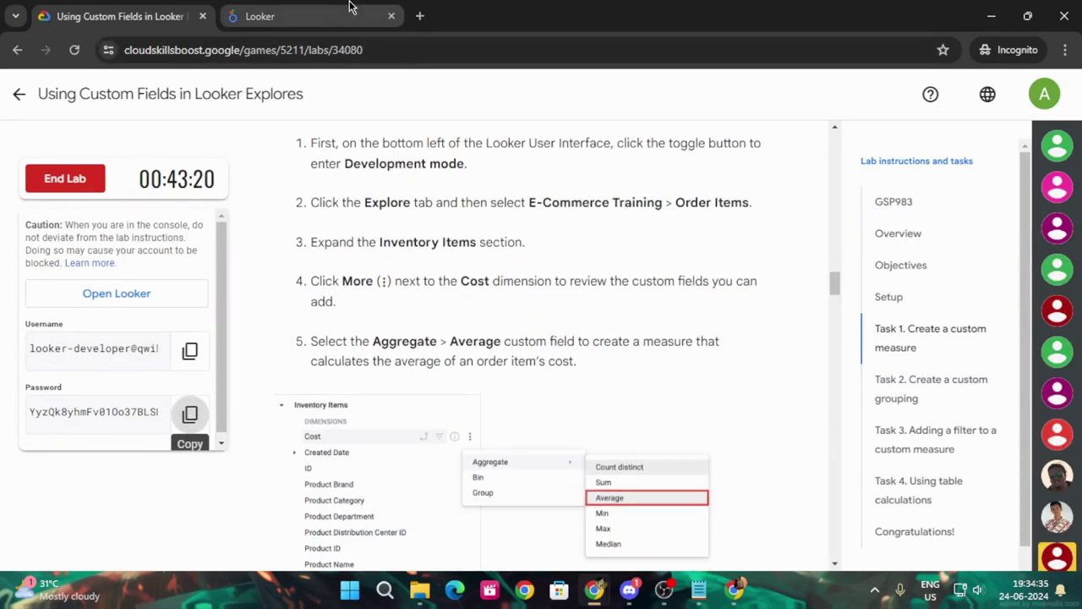
click(342, 9)
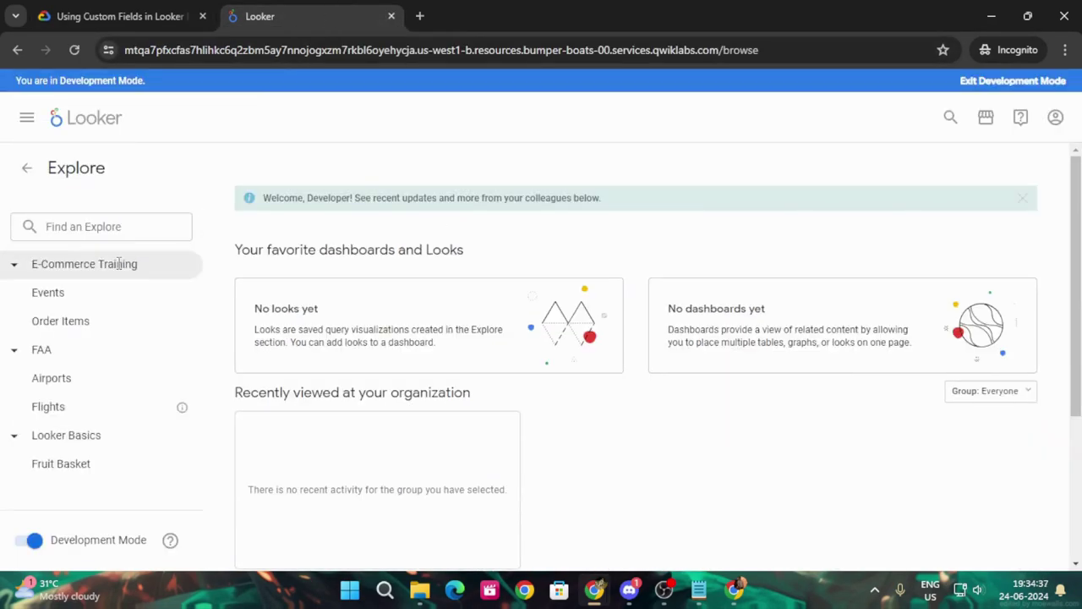
click(114, 264)
click(116, 272)
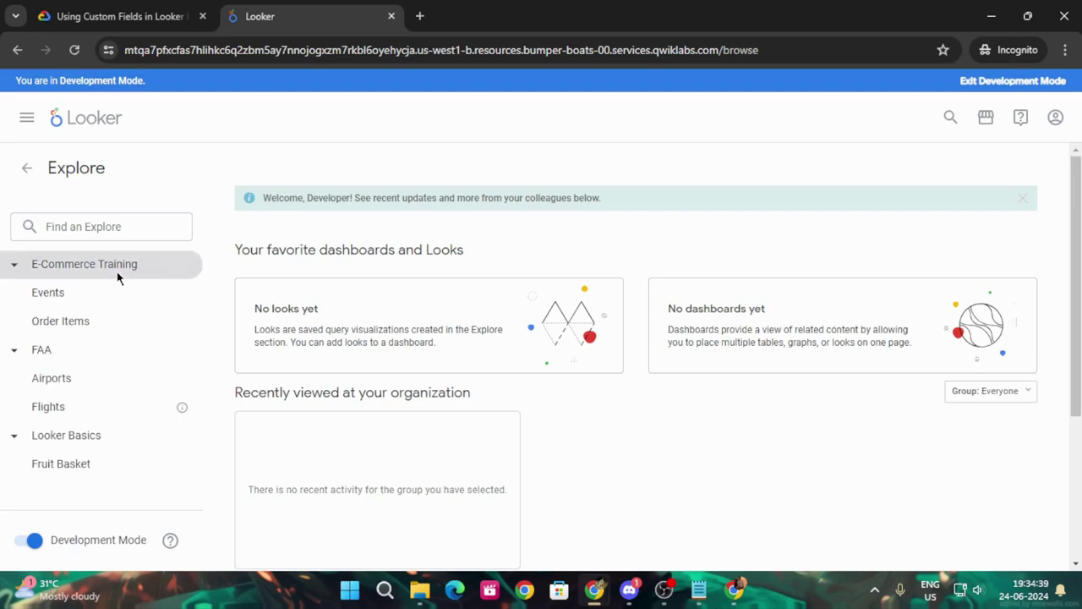
click(47, 329)
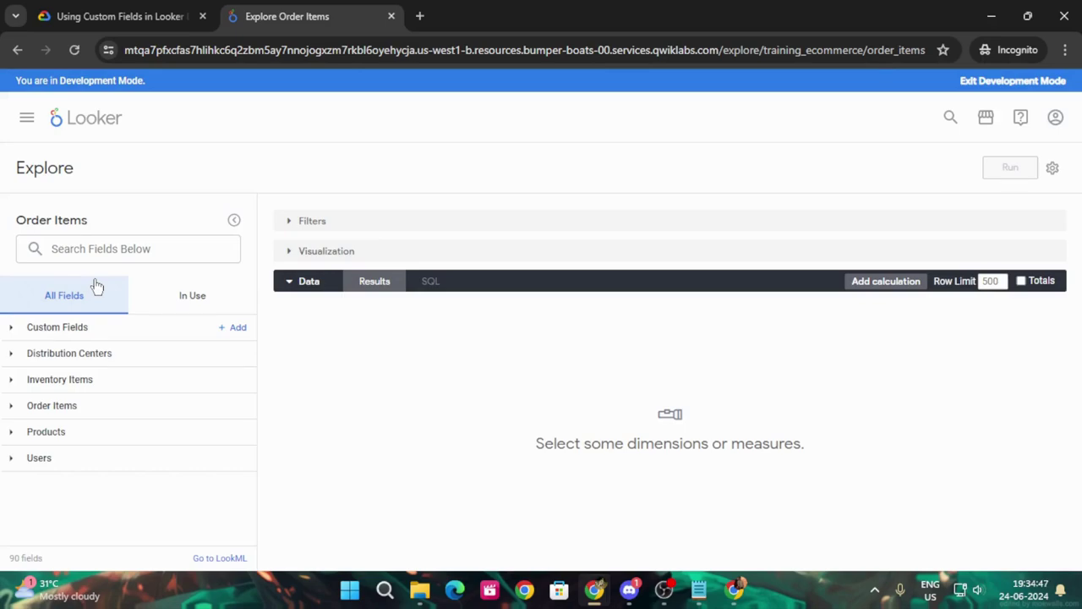
Step: Expand the Inventory Items field group and check the lab instructions for the Cost dimension
click(10, 382)
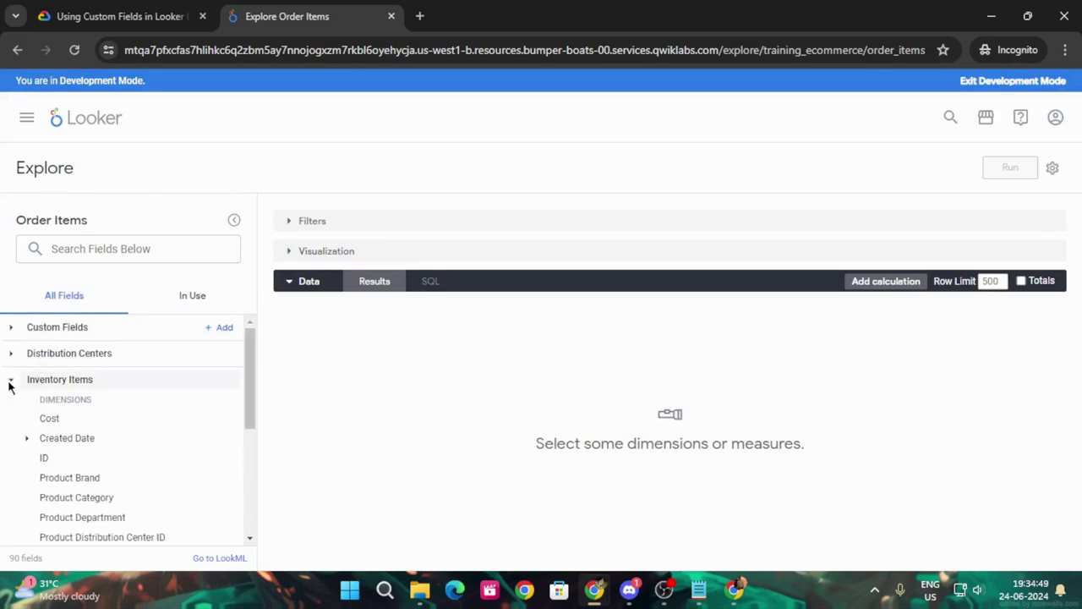
click(51, 13)
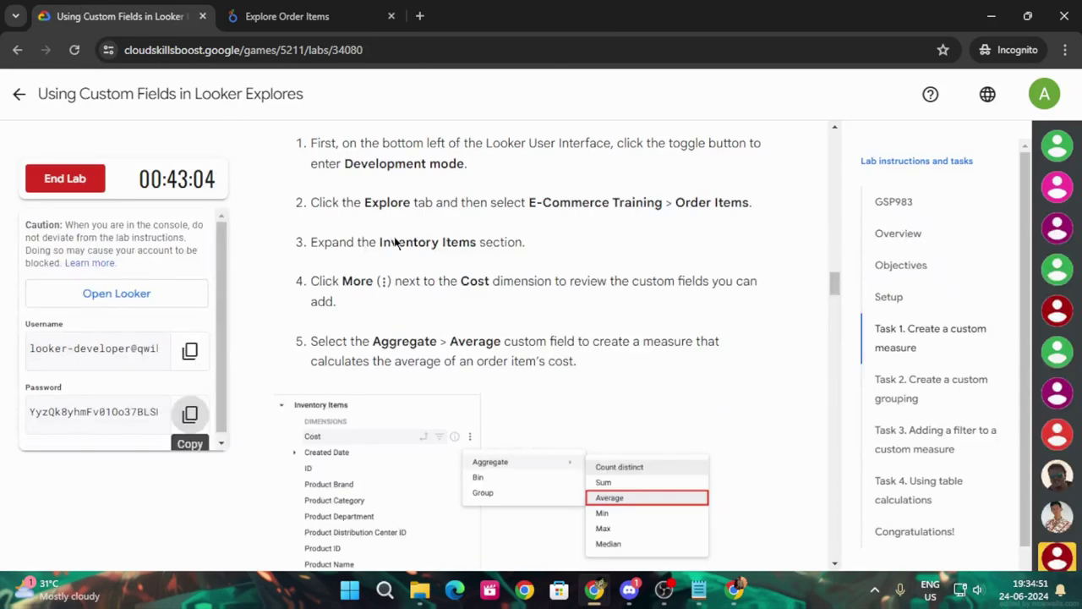
scroll(446, 267, down, 1)
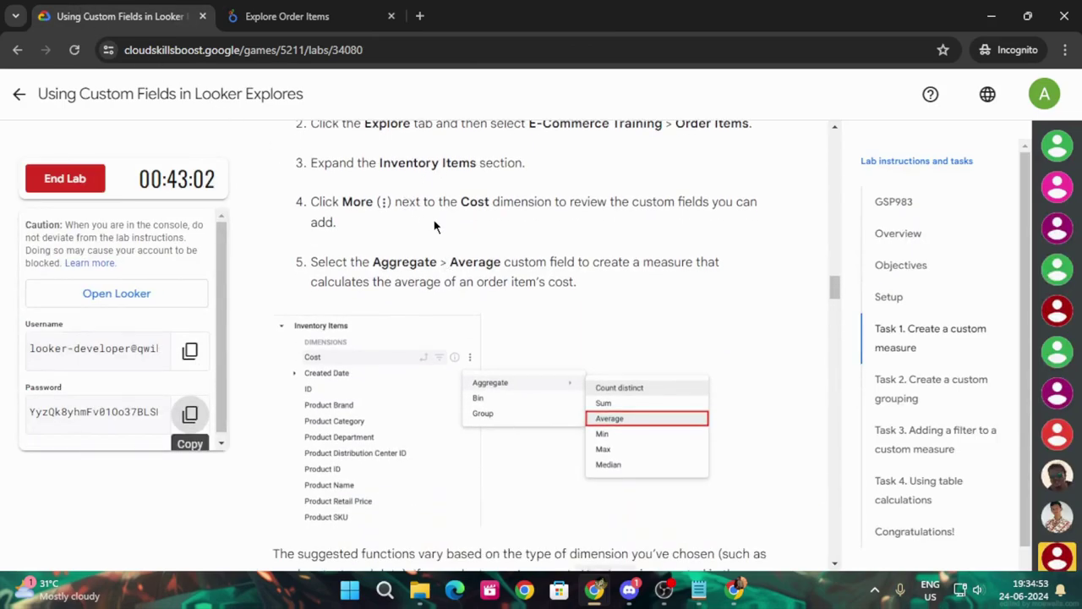
Step: Create a custom measure in Looker that aggregates the Inventory Items Cost dimension as an Average
click(288, 16)
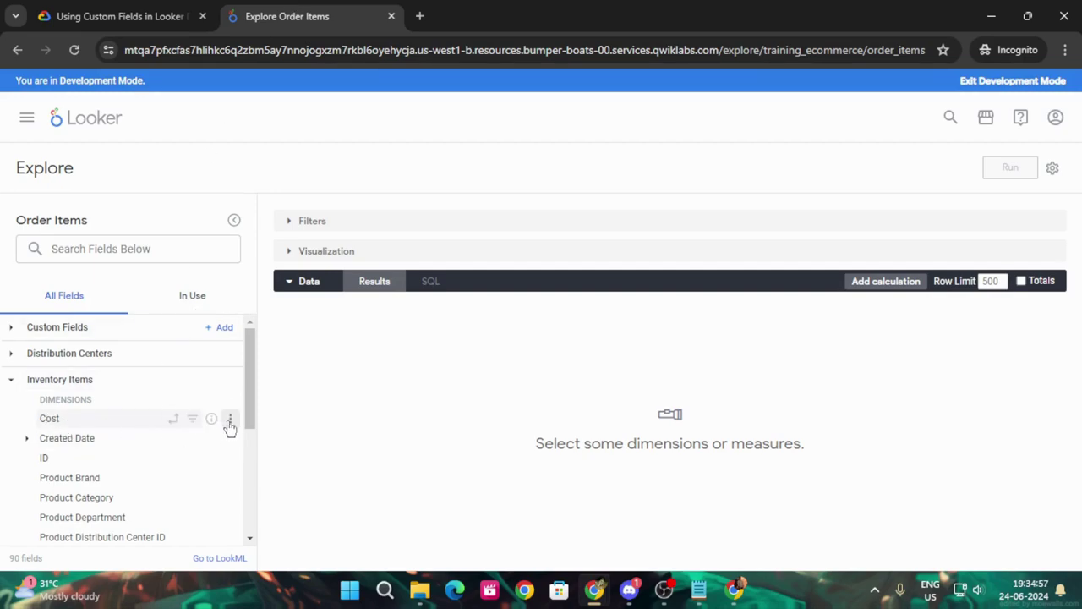
click(229, 420)
click(106, 12)
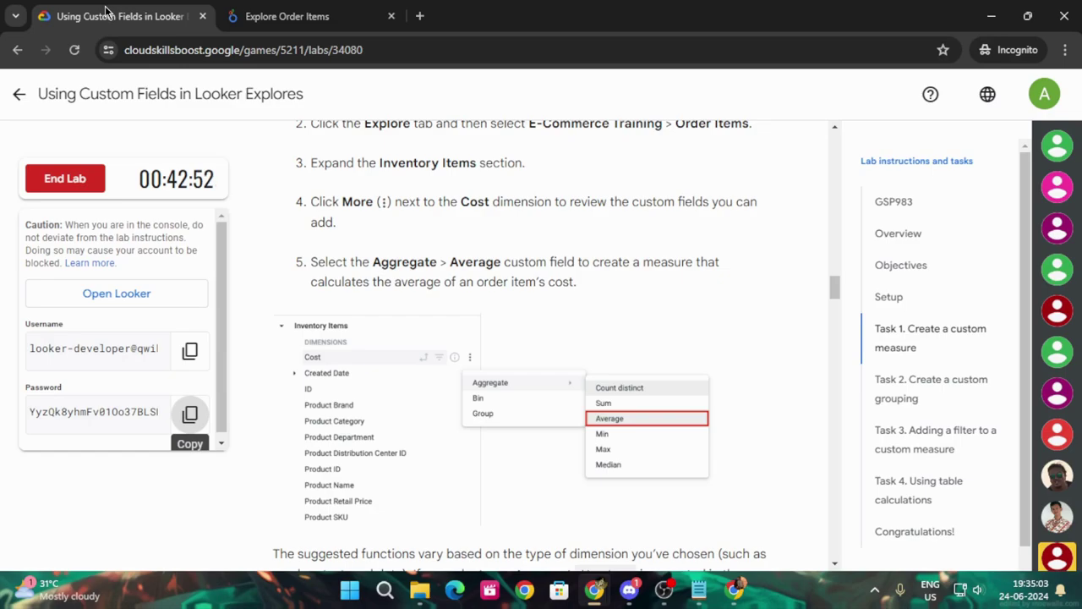
scroll(436, 262, down, 1)
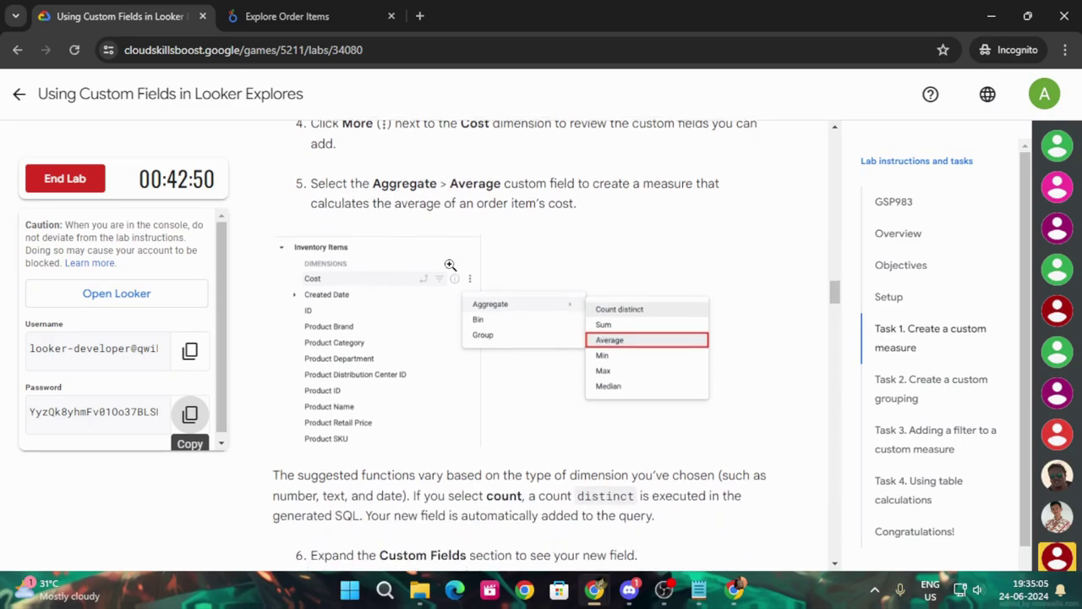
click(286, 10)
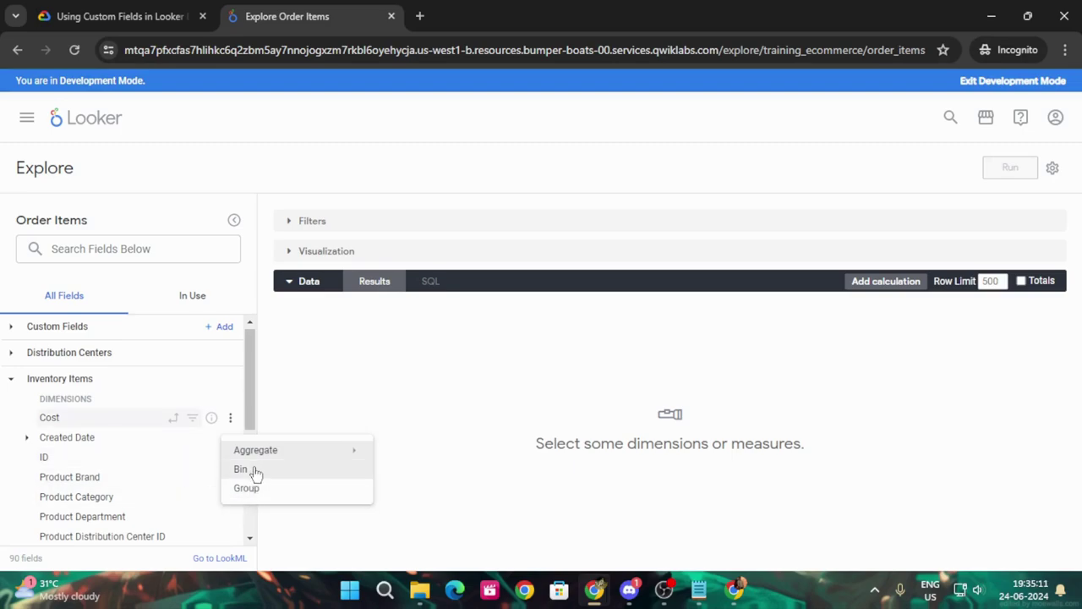
mouse_move(264, 453)
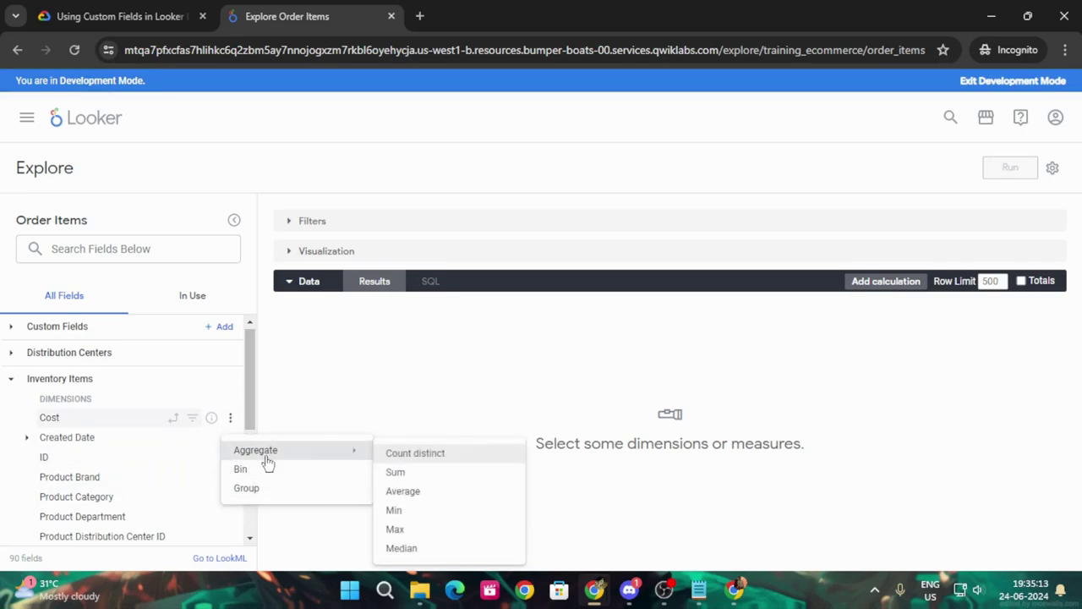
click(118, 14)
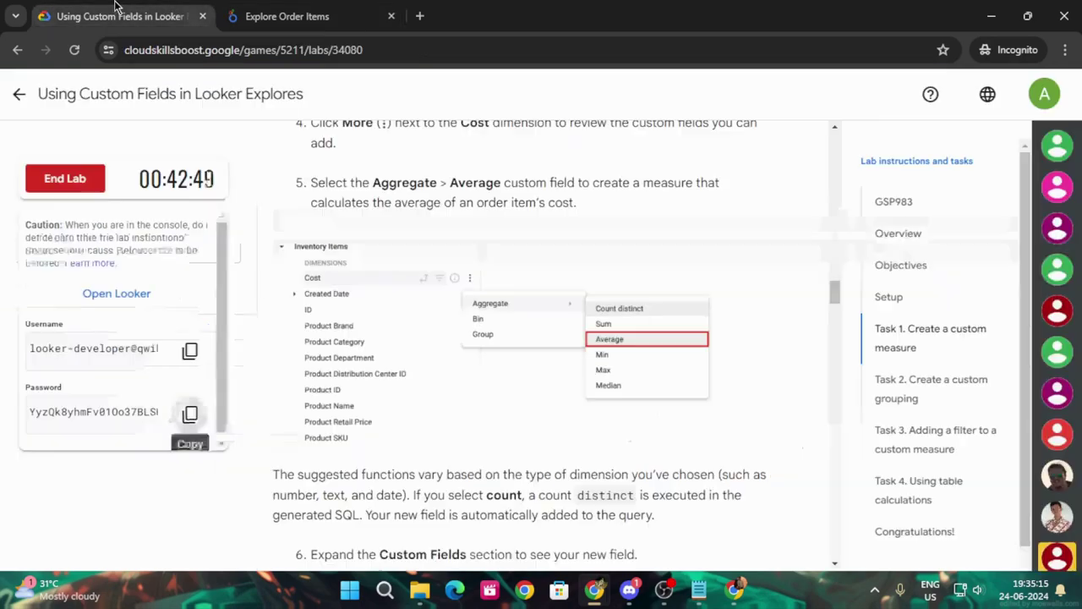
click(316, 14)
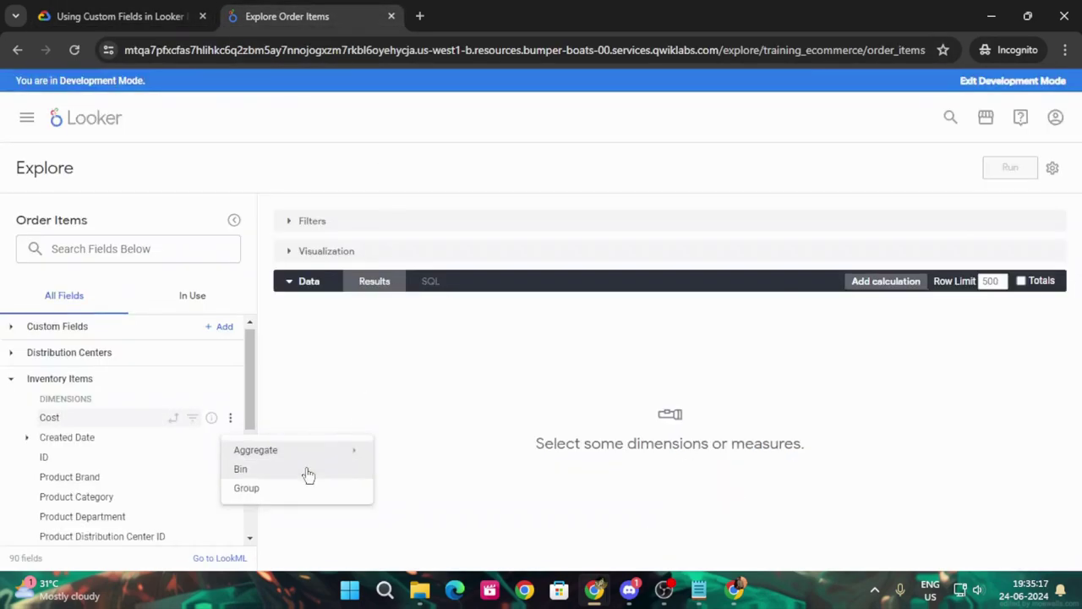
mouse_move(338, 456)
click(416, 492)
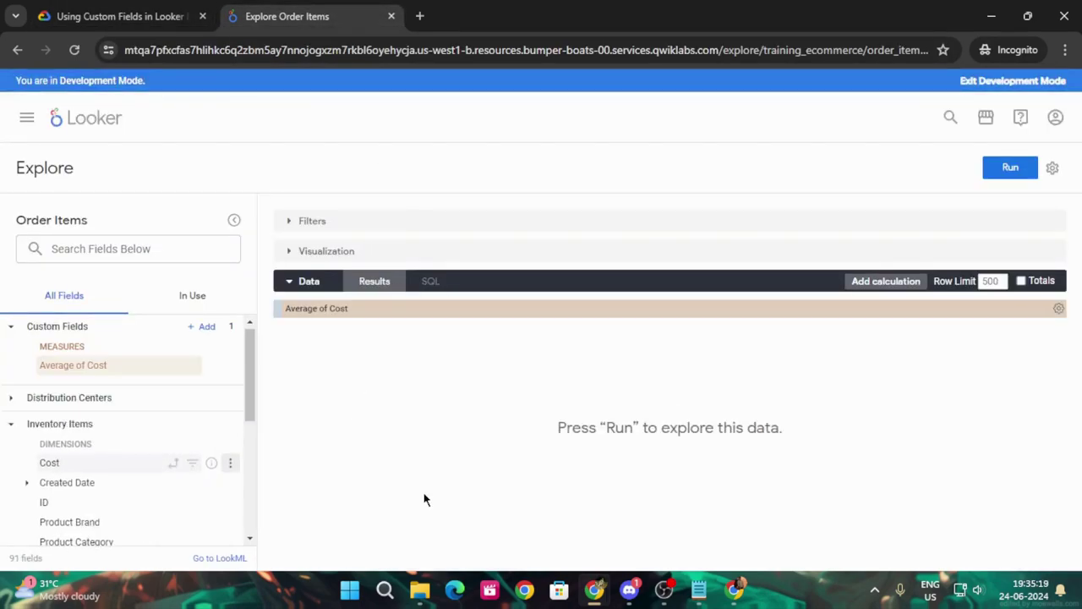
Step: Read the lab's notes on the new custom field and inspect the Custom Fields section in the Explore
click(119, 14)
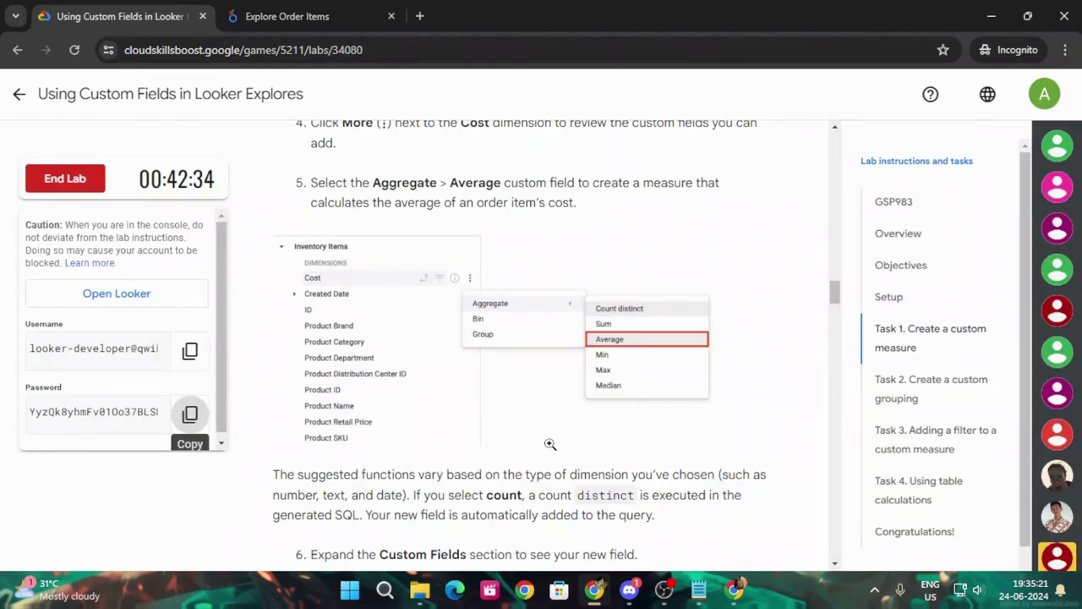
scroll(565, 457, down, 3)
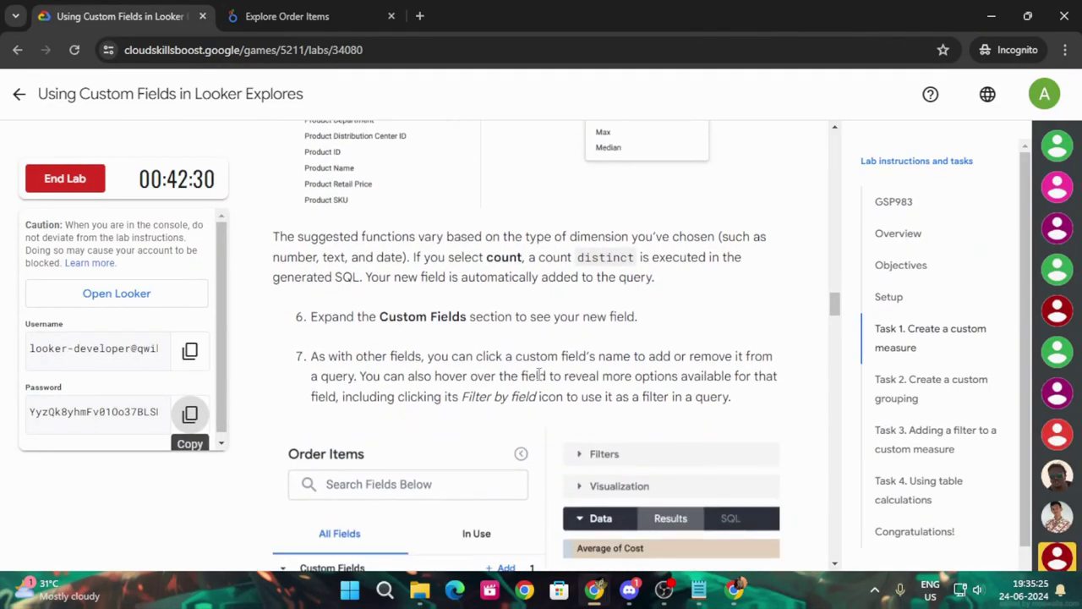
scroll(538, 375, down, 1)
click(287, 16)
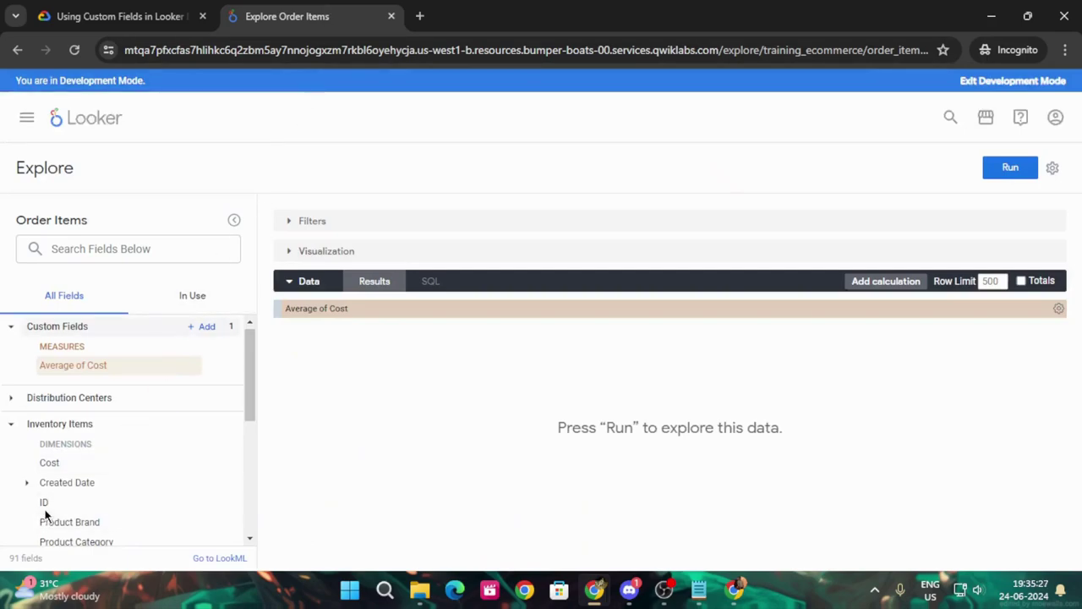
scroll(107, 454, down, 1)
scroll(105, 457, up, 1)
click(12, 324)
click(13, 324)
Step: Follow the lab's Using the Custom Fields section instructions and start a new Custom Measure in the Order Items Explore
click(101, 16)
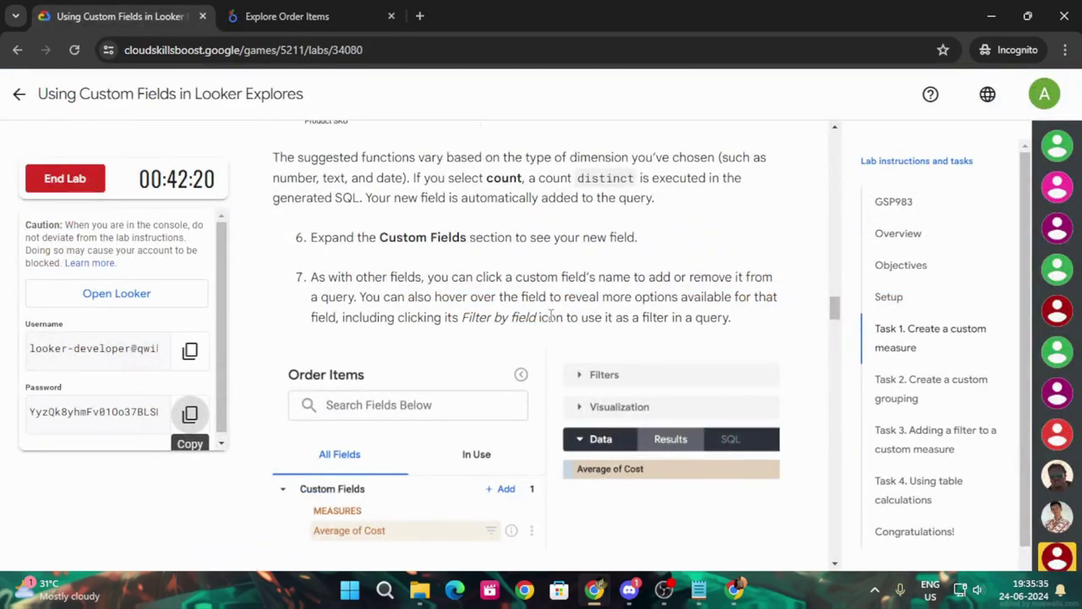
scroll(554, 315, down, 1)
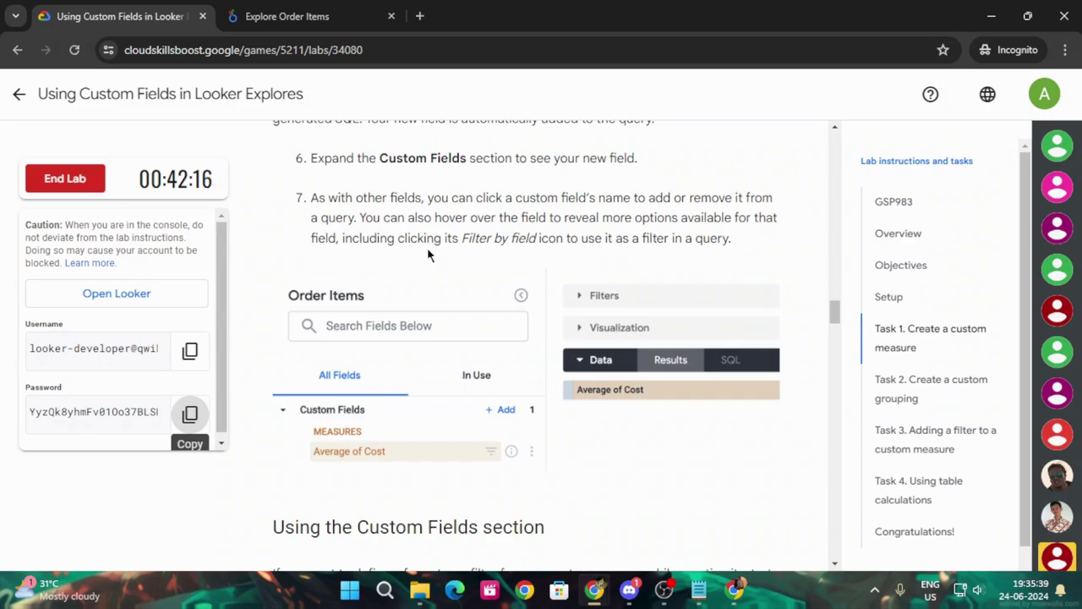
scroll(457, 290, down, 1)
scroll(457, 290, down, 1)
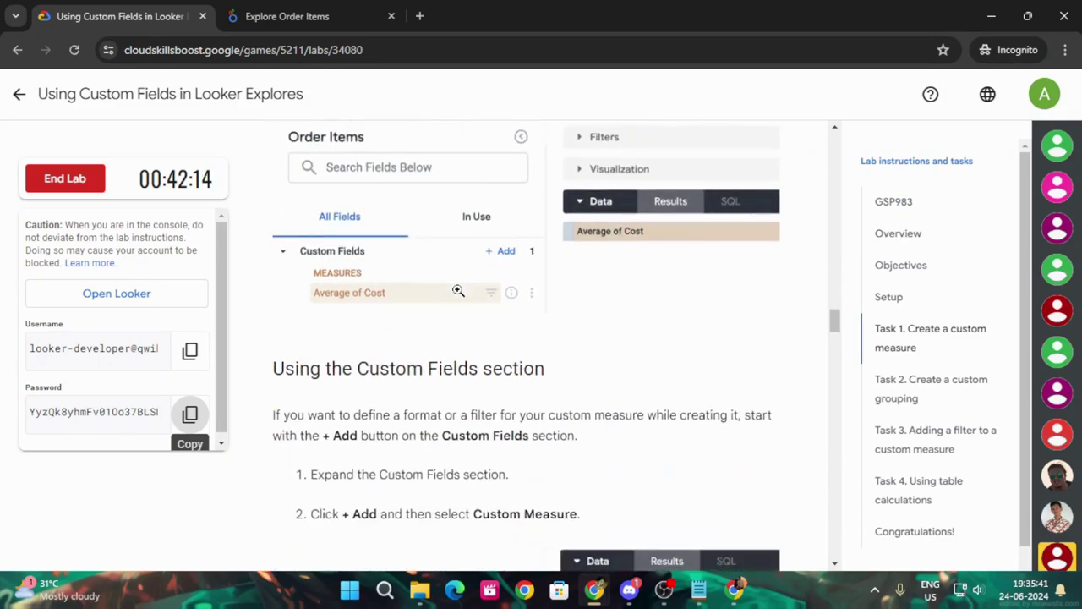
scroll(457, 290, down, 1)
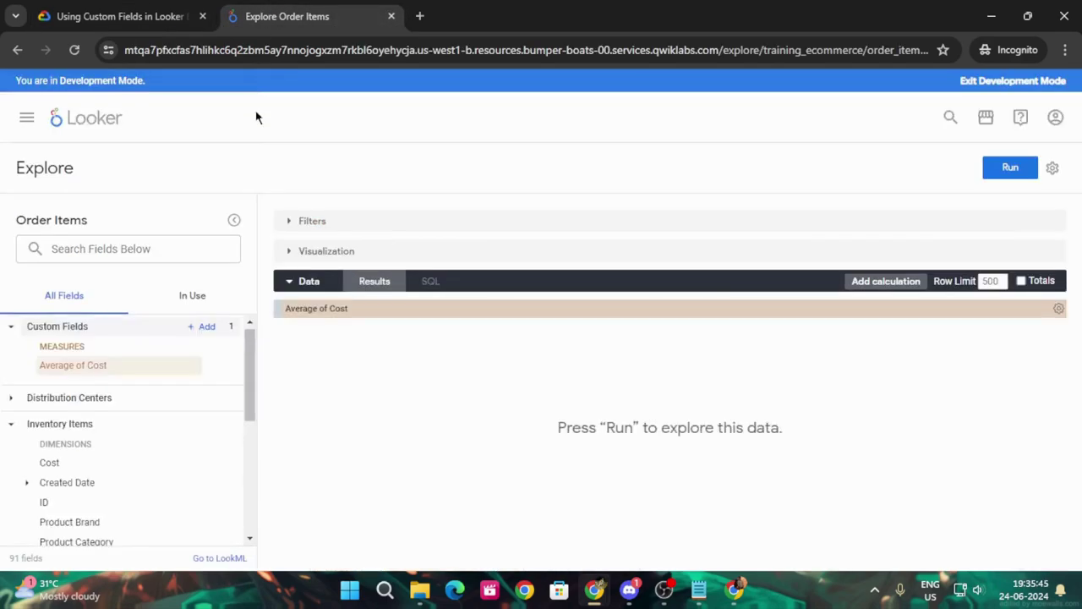
click(288, 16)
click(206, 328)
key(ctrl+Tab)
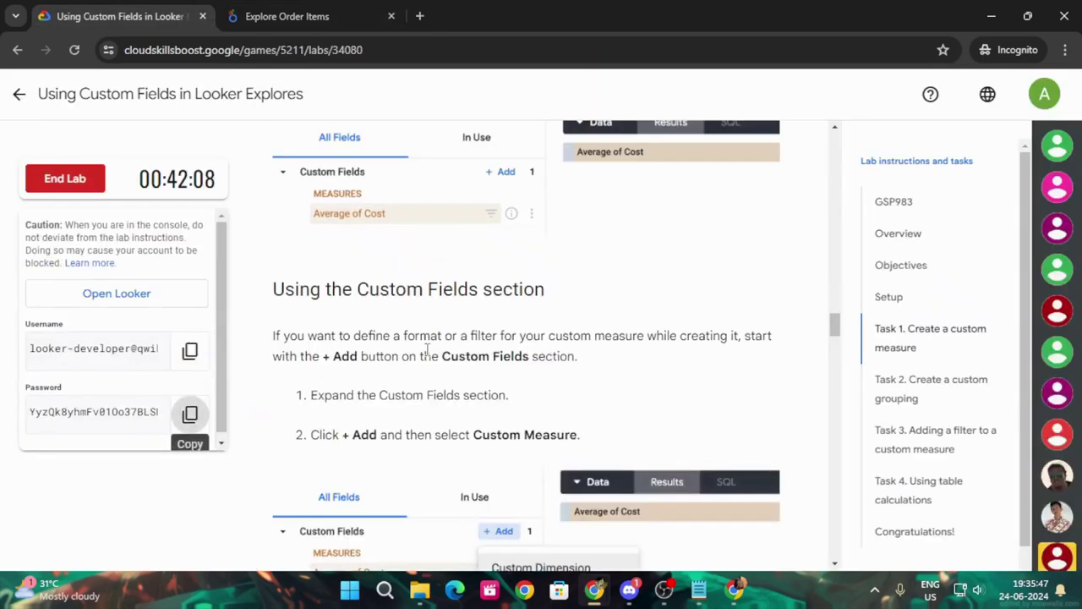
scroll(507, 381, down, 1)
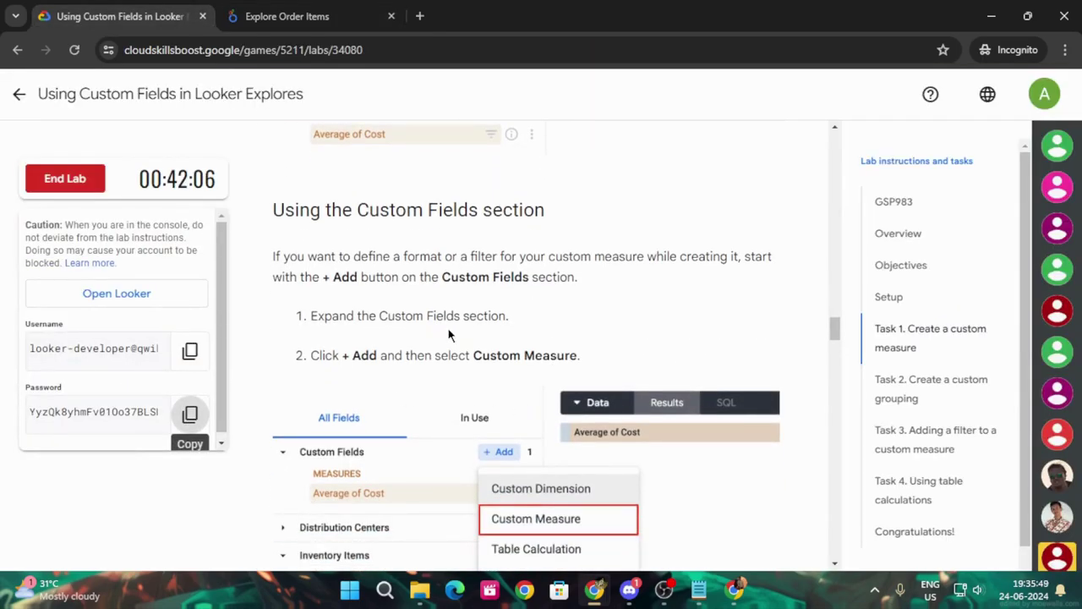
click(281, 10)
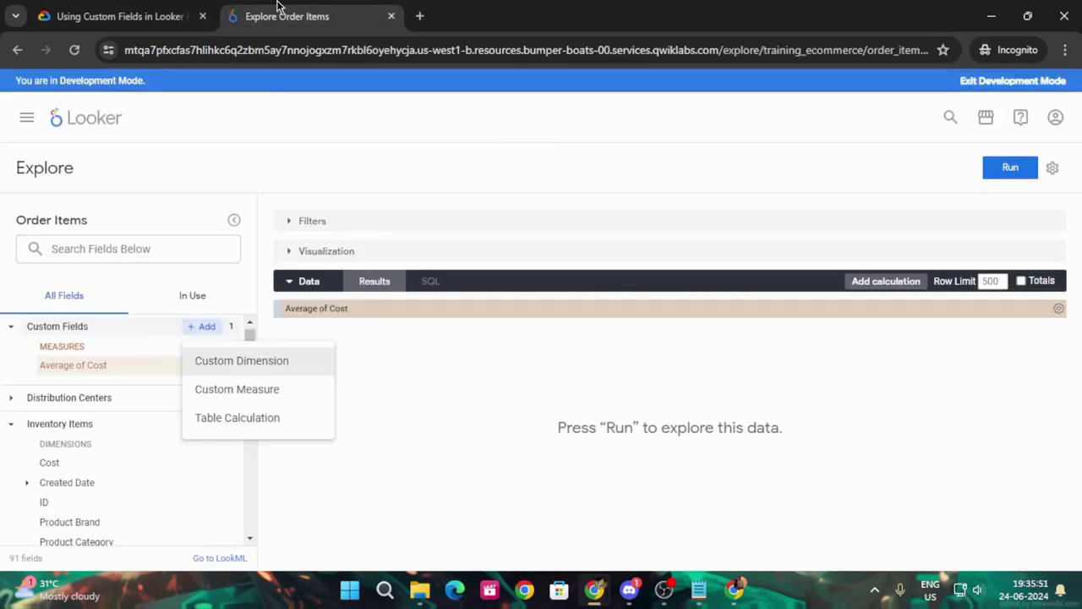
click(253, 389)
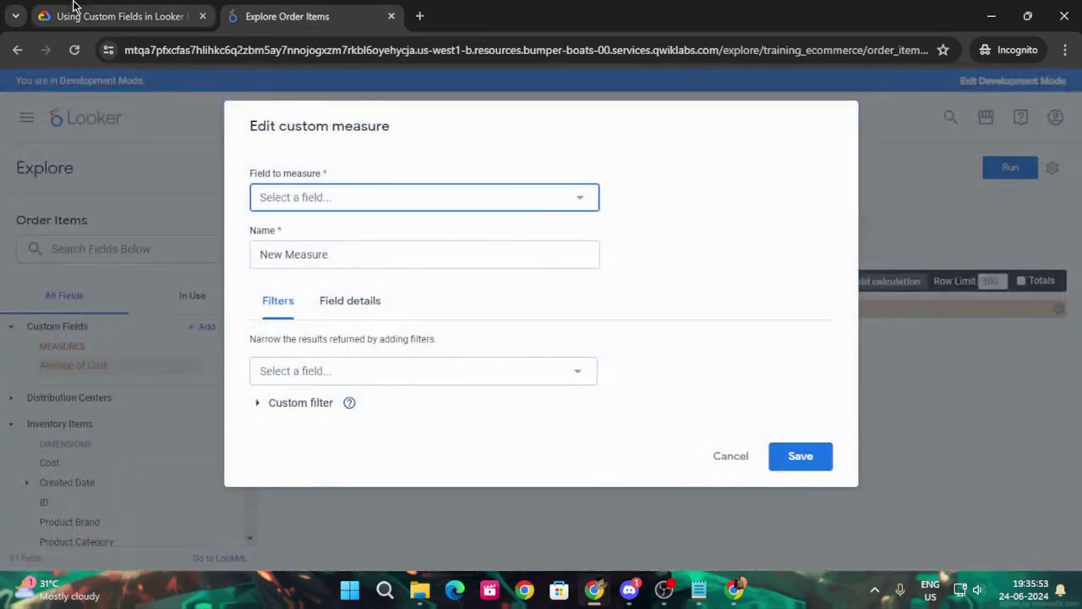
Step: Check the lab instructions and set the new custom measure's field to measure to Inventory Items Cost
click(127, 17)
scroll(686, 435, down, 3)
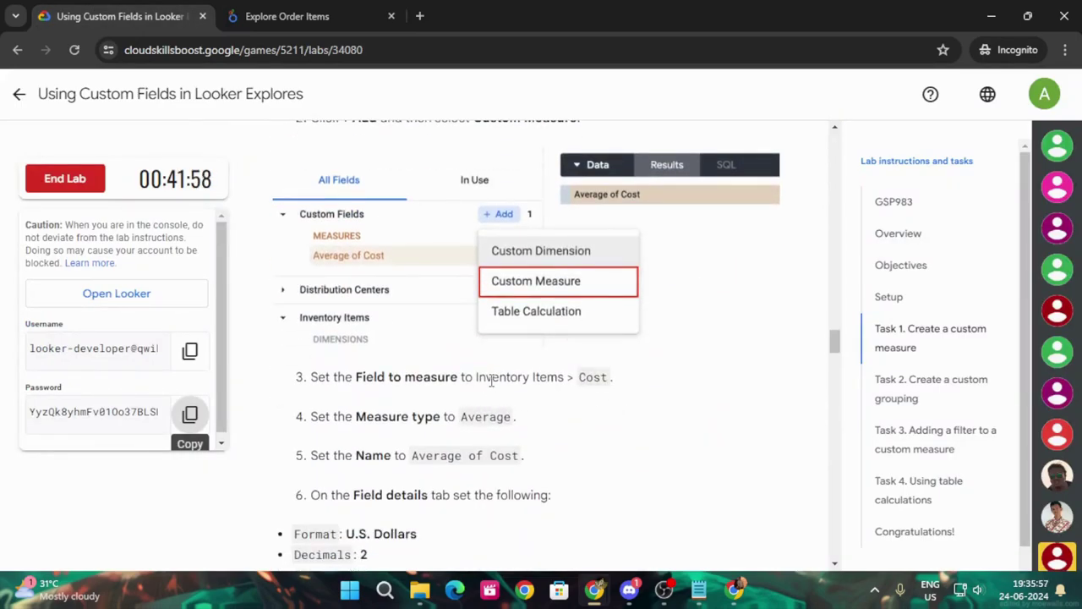
click(337, 18)
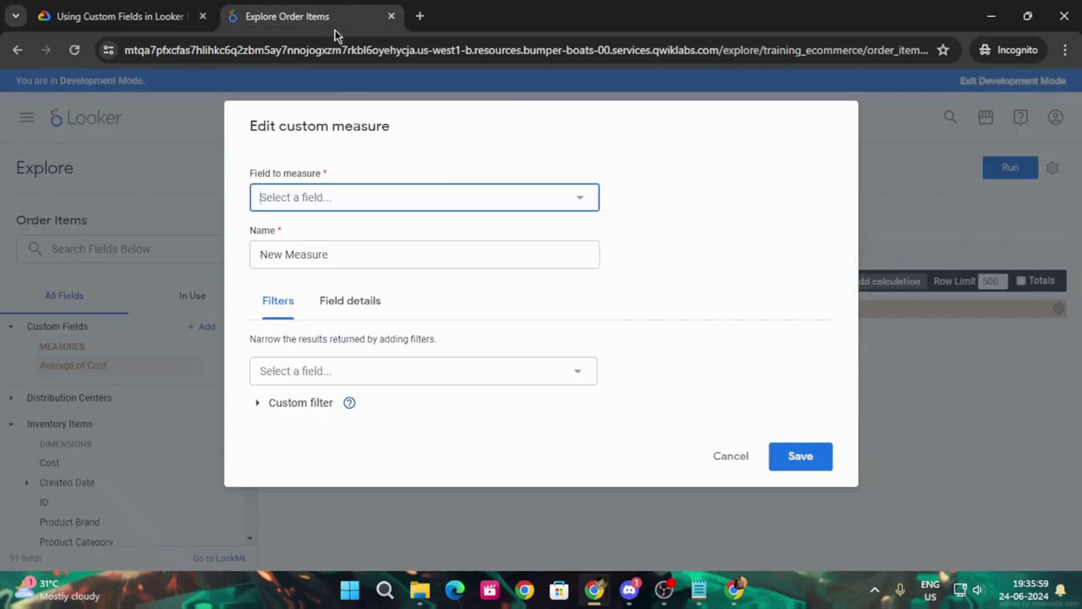
click(345, 197)
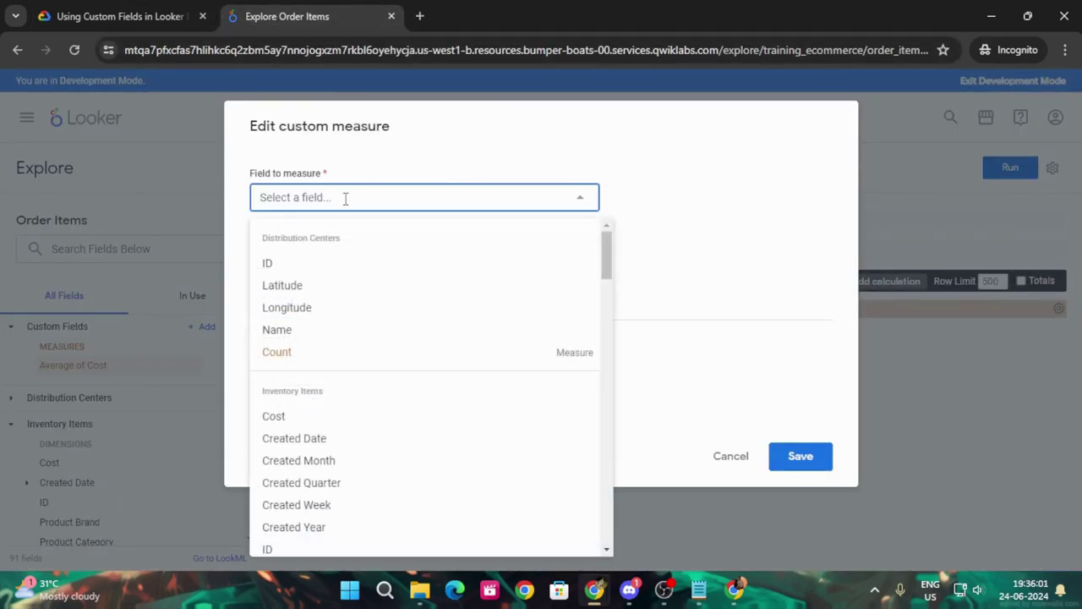
click(270, 416)
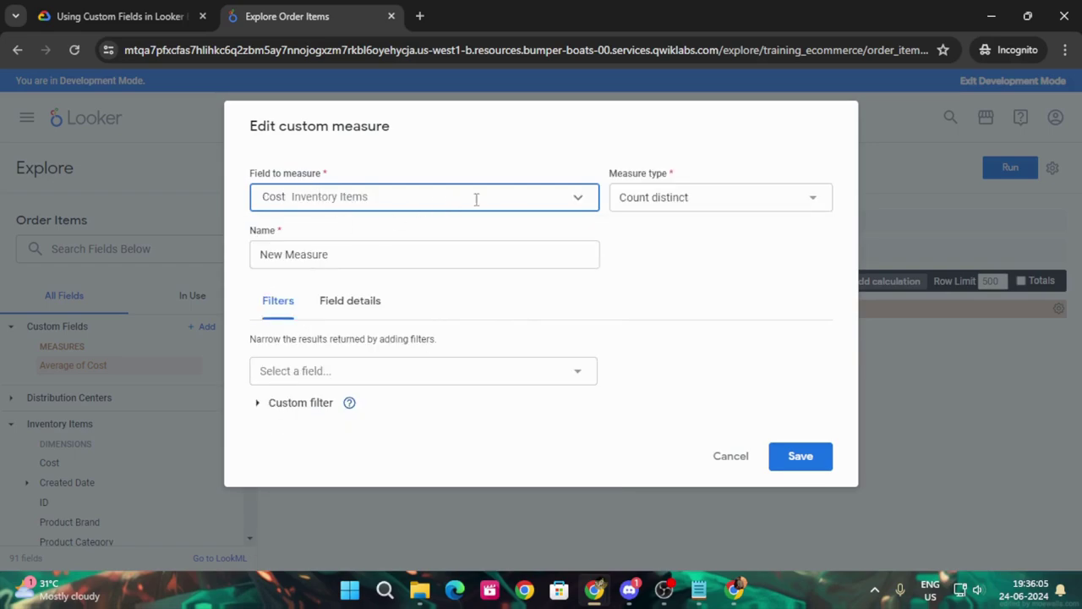
Step: Look up the required measure type in the lab instructions and set the custom measure's type to Average
click(119, 16)
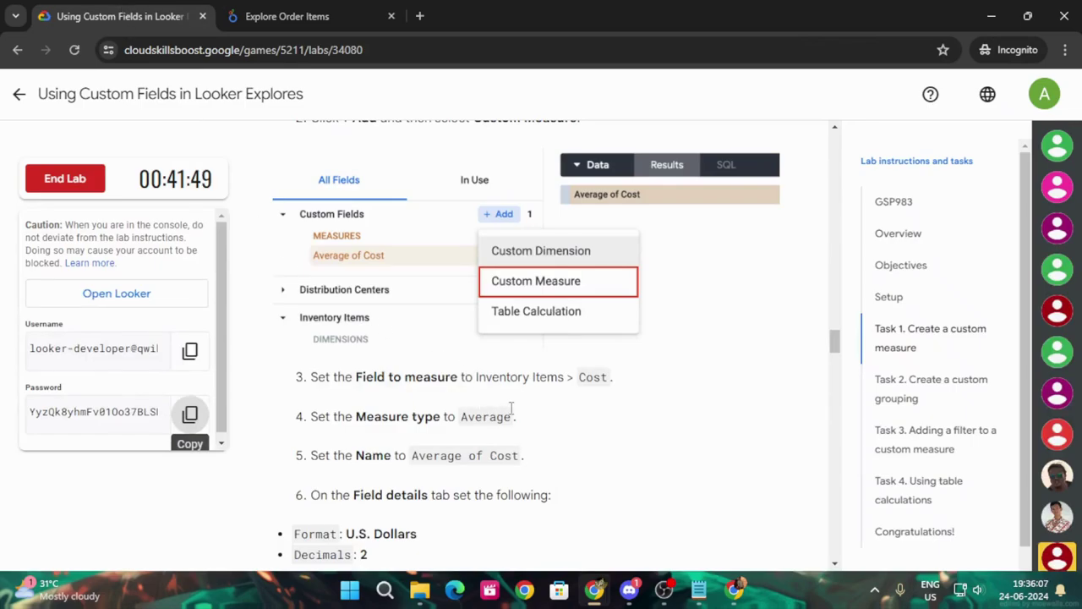
scroll(589, 406, down, 1)
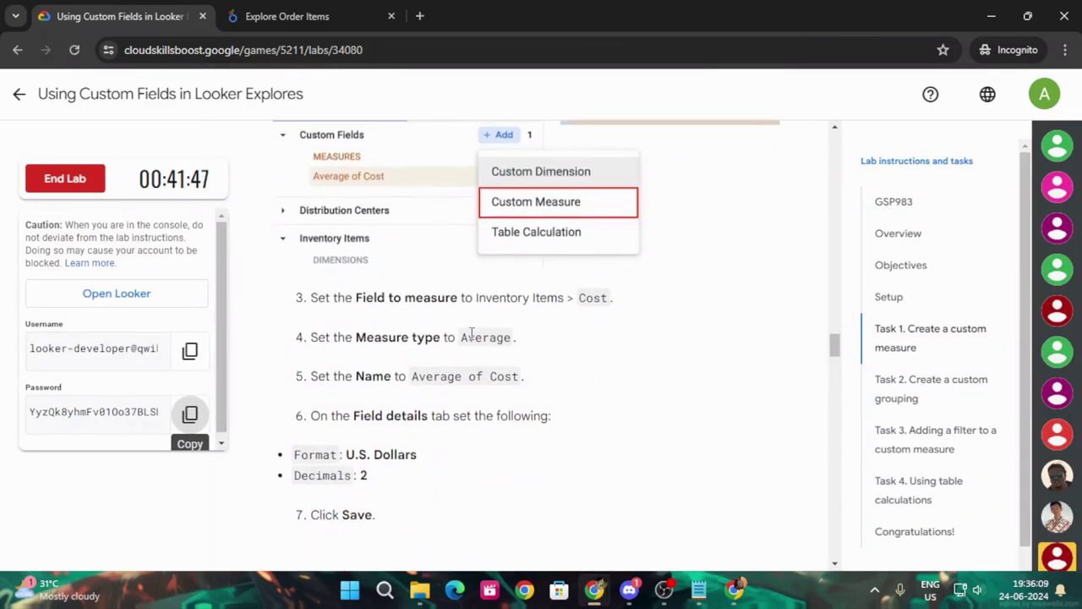
click(340, 13)
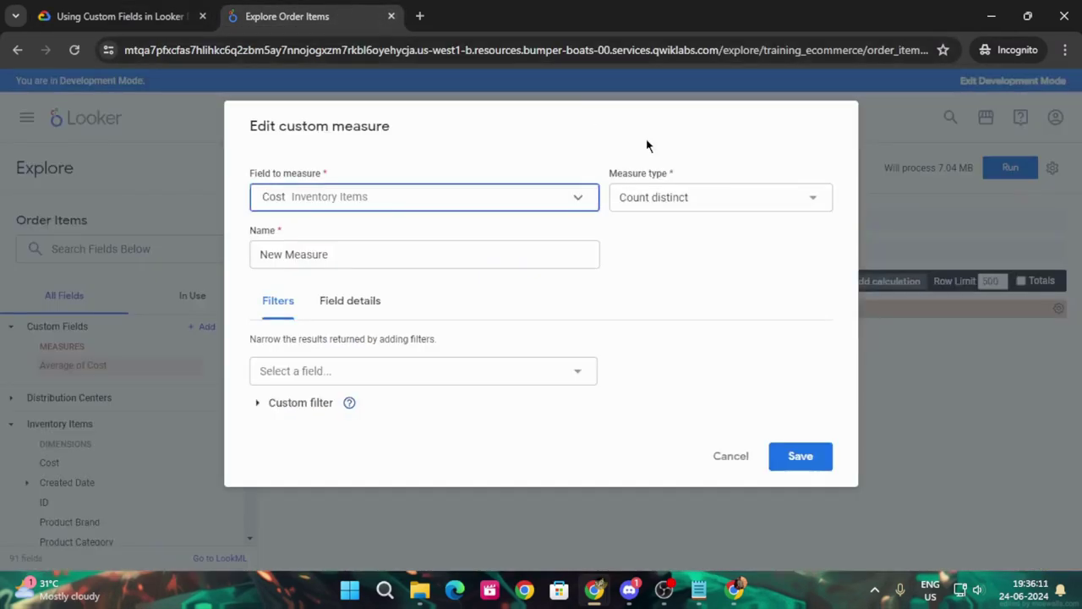
click(706, 199)
click(706, 278)
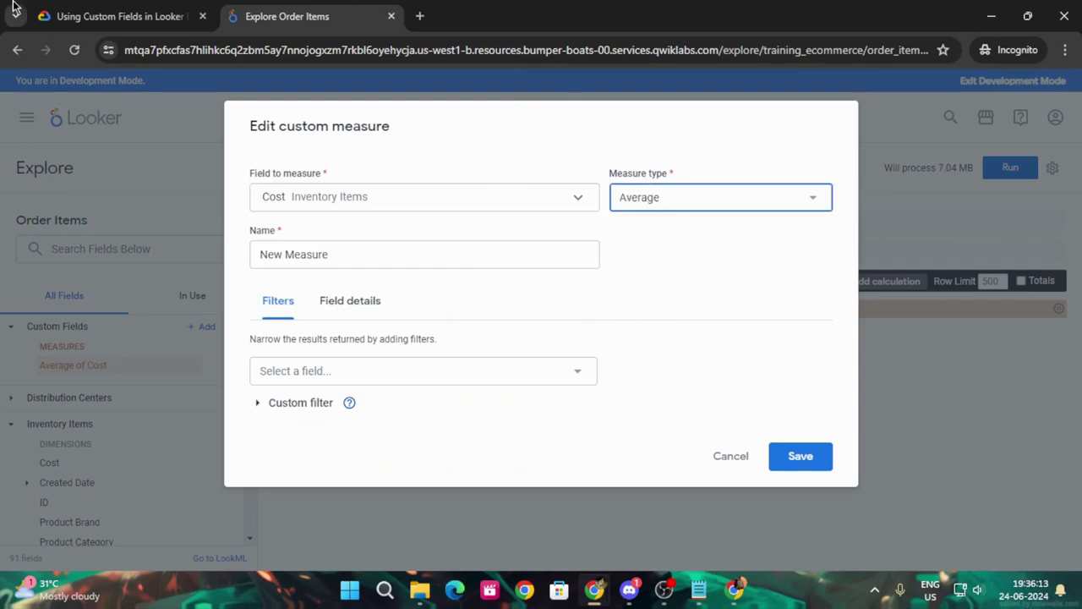
Step: Copy the measure name from the lab instructions and name the custom measure "Average of Cost"
click(164, 10)
scroll(452, 364, down, 1)
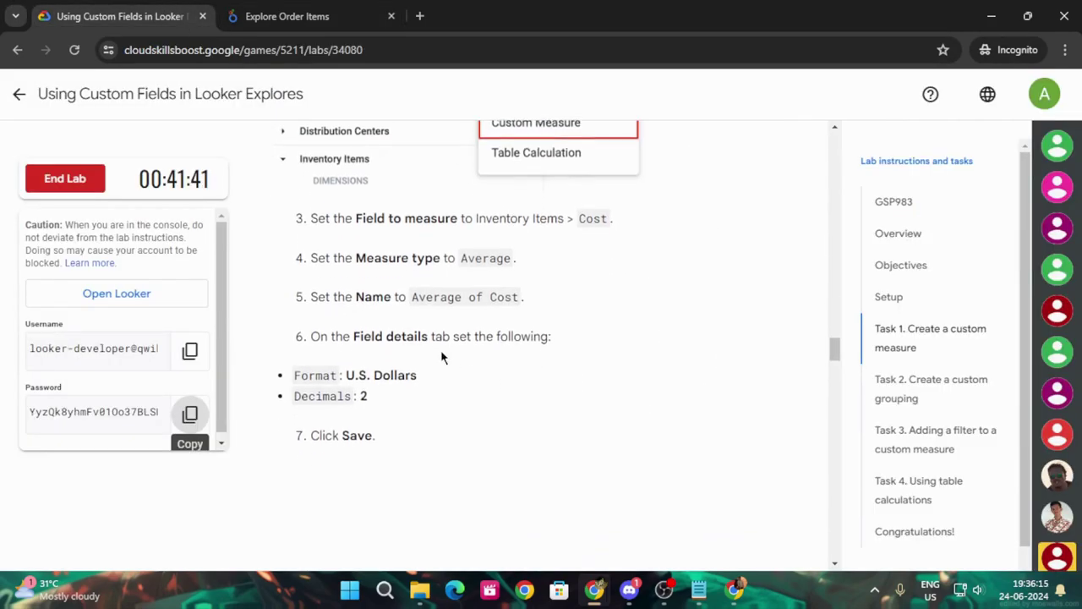
drag(412, 296, 529, 312)
key(ctrl+c)
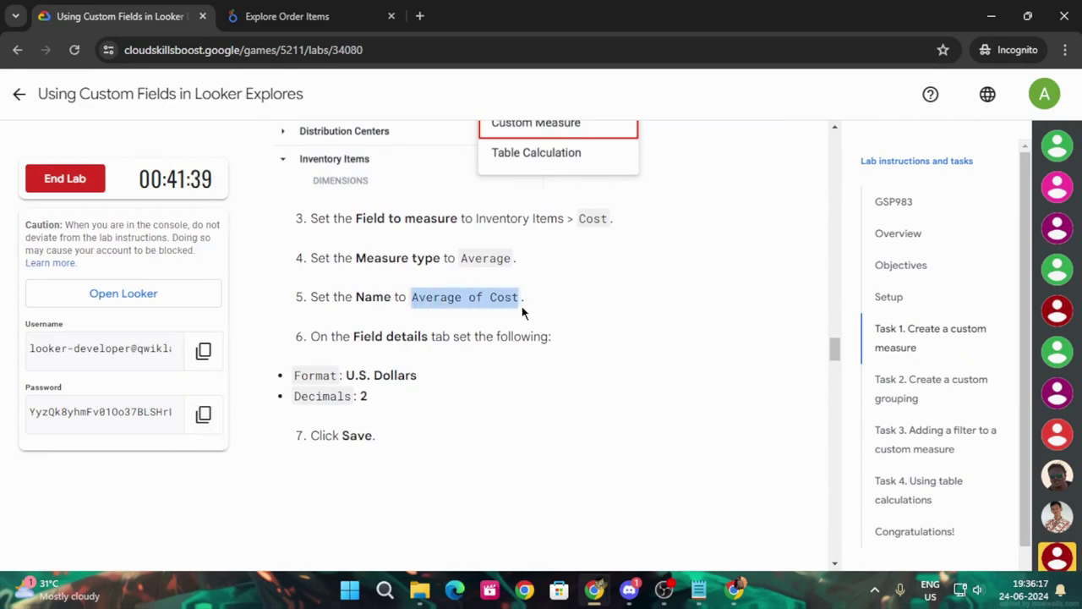
click(287, 17)
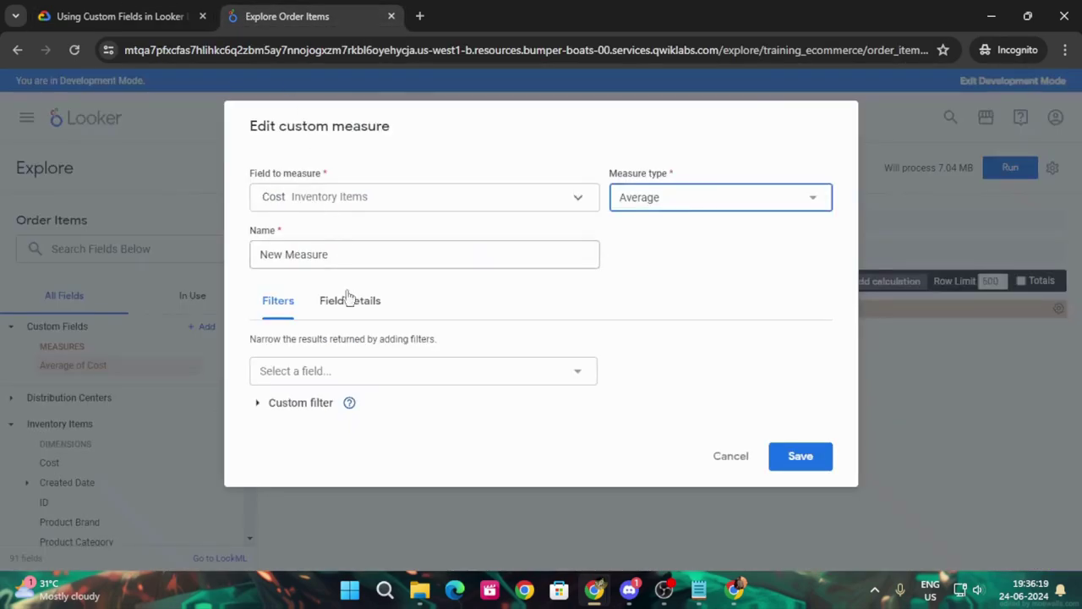
drag(336, 258, 237, 262)
key(ctrl+v)
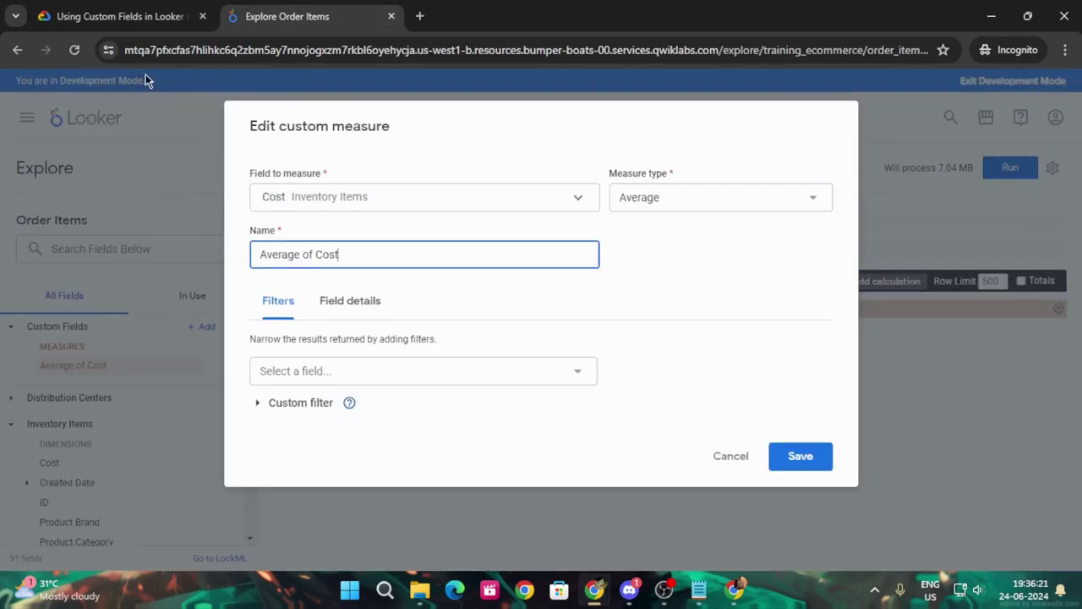
Step: Check the lab's field details settings and set the custom measure's format to U.S. Dollars
key(ctrl+shift+Tab)
scroll(332, 203, down, 2)
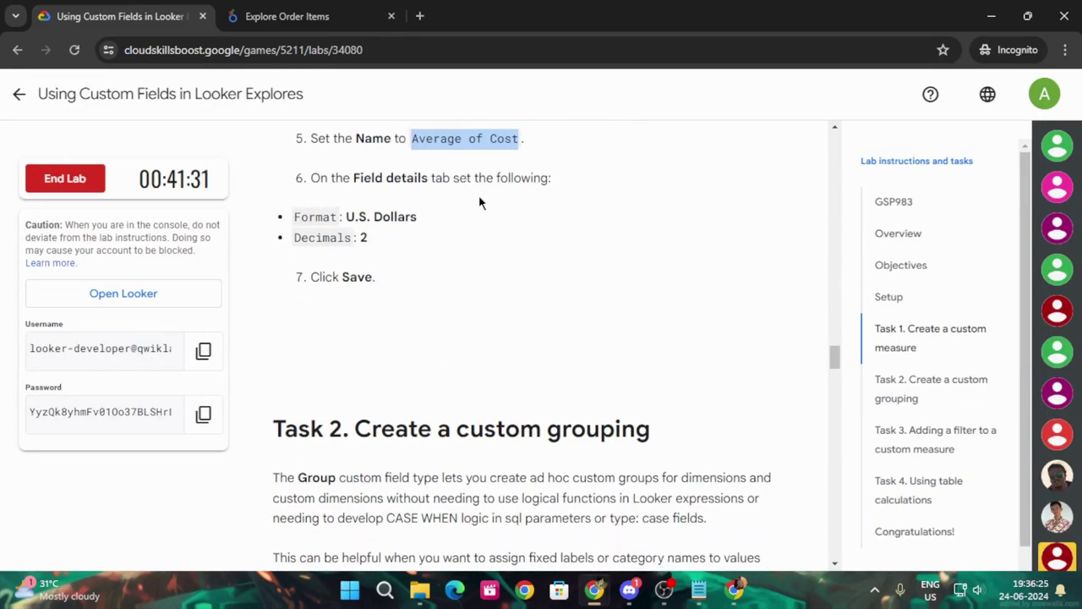
click(322, 7)
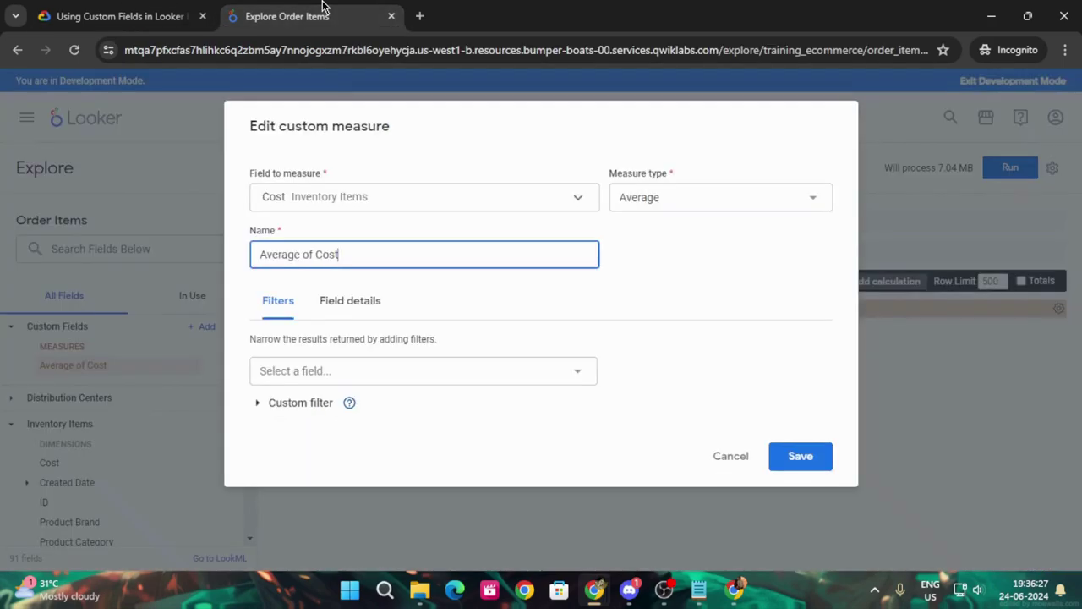
click(370, 308)
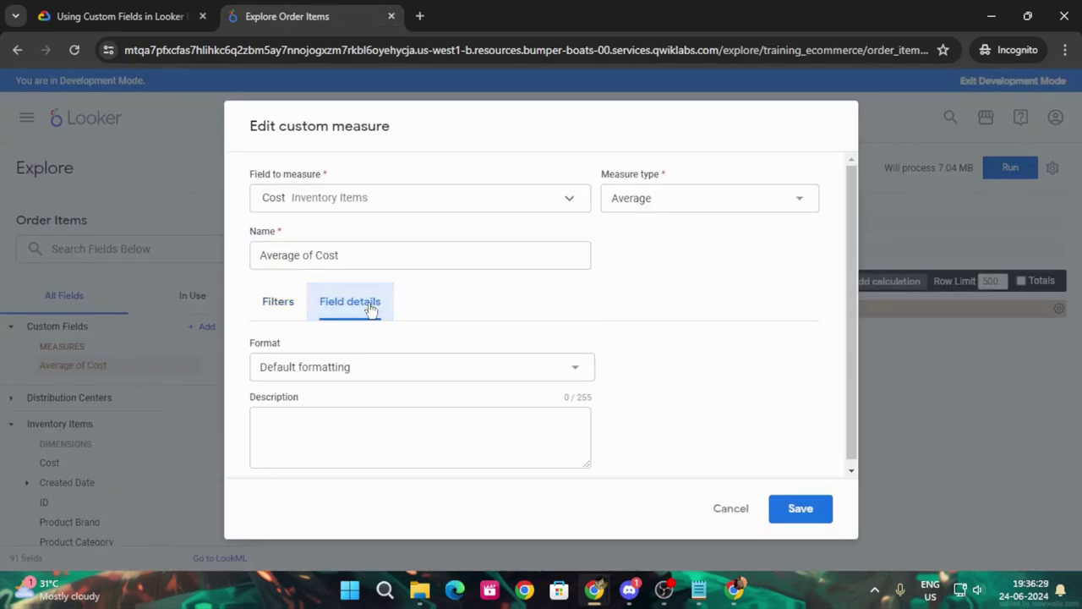
click(93, 13)
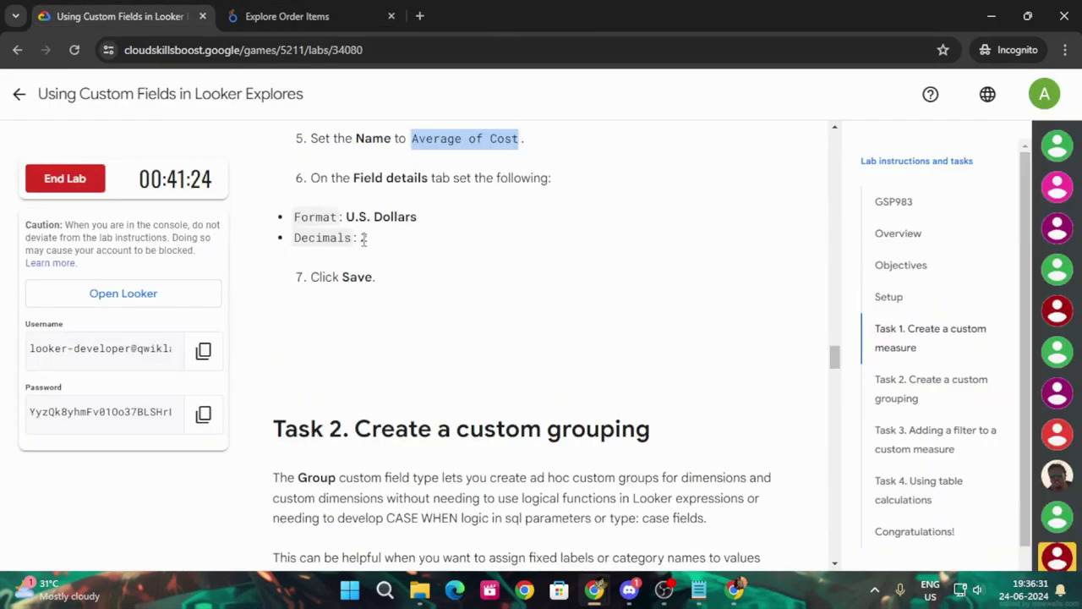
drag(346, 216, 417, 218)
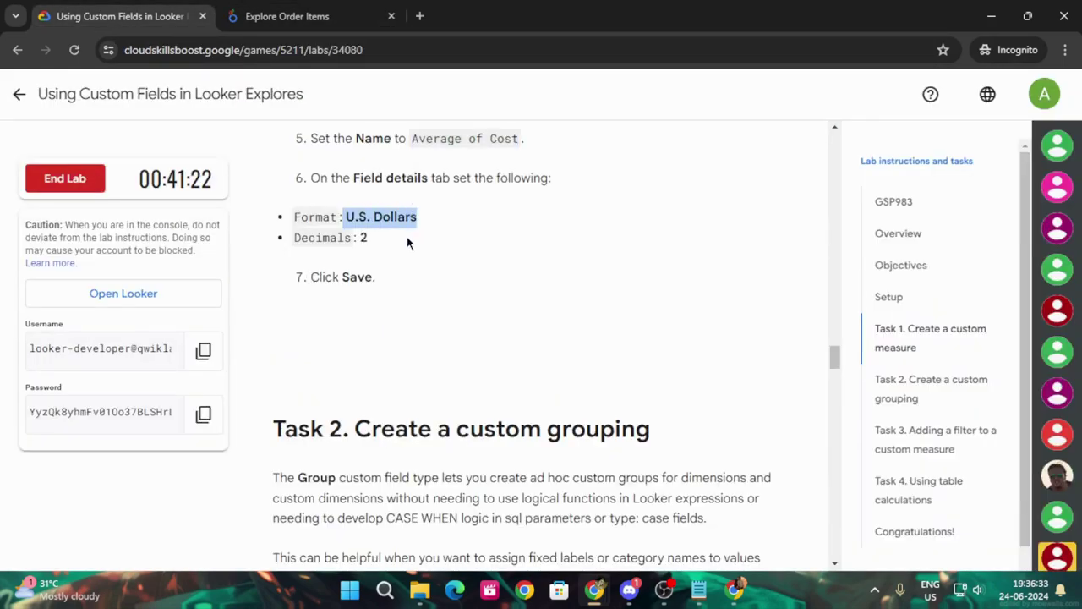
click(303, 10)
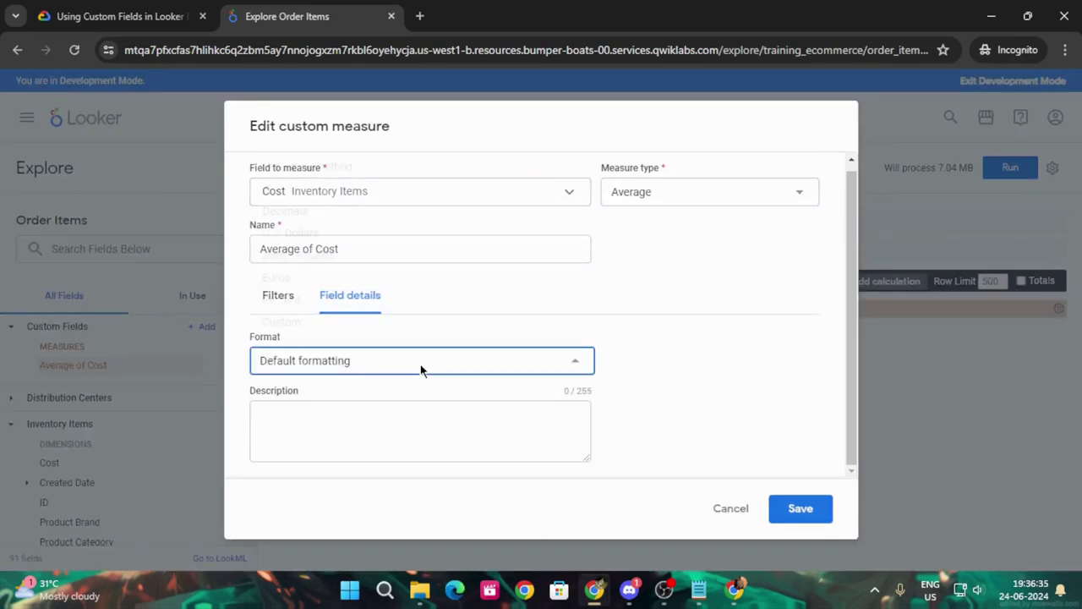
click(420, 370)
click(317, 234)
Step: Set the custom measure's decimals to 2 as the lab specifies and save the measure
click(118, 17)
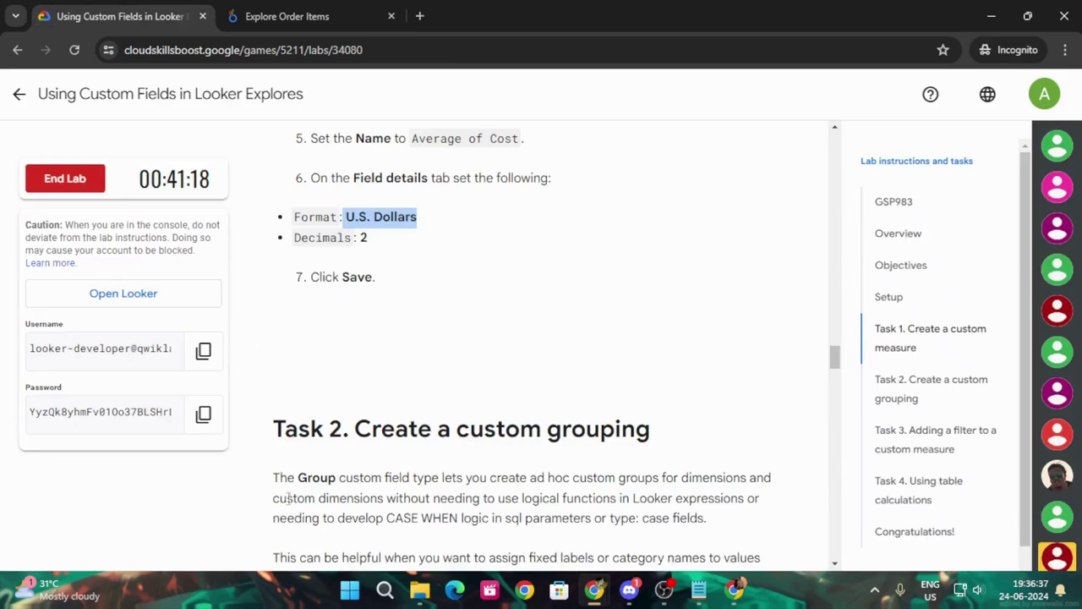
key(ctrl+Tab)
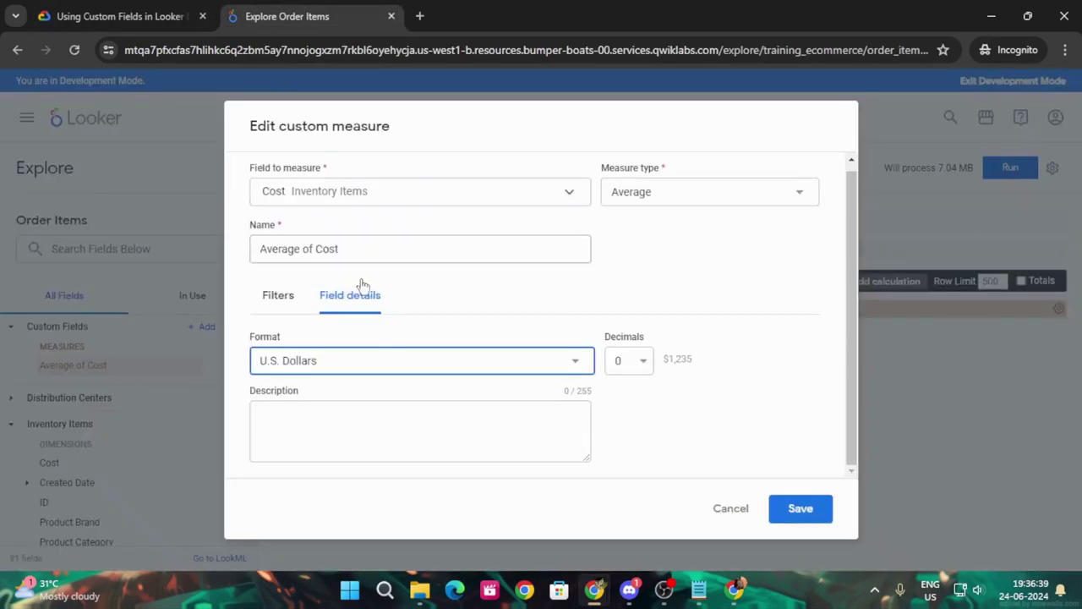
click(631, 364)
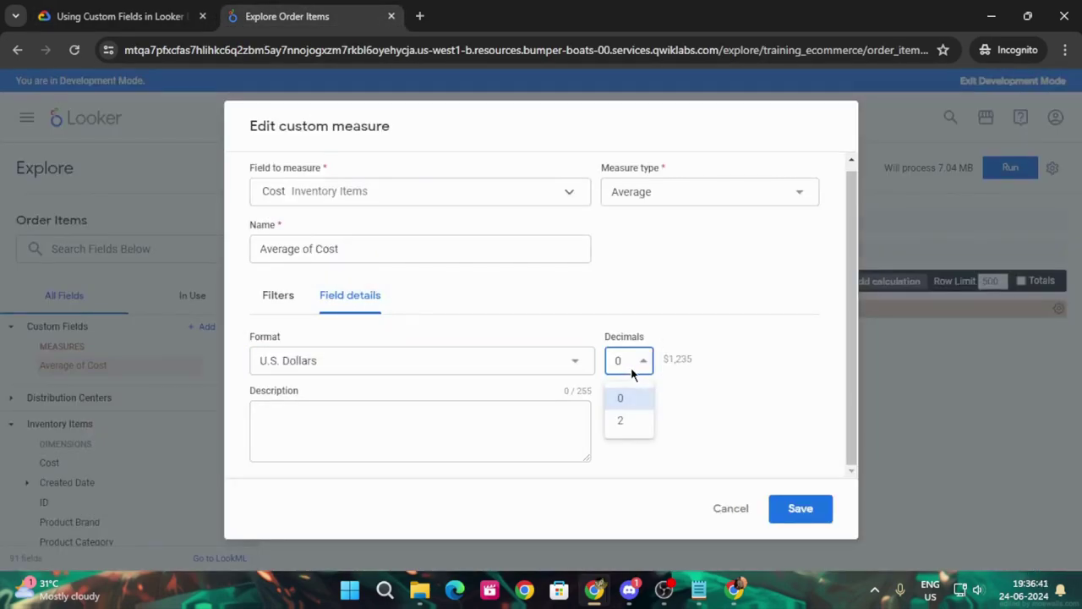
click(630, 420)
click(801, 508)
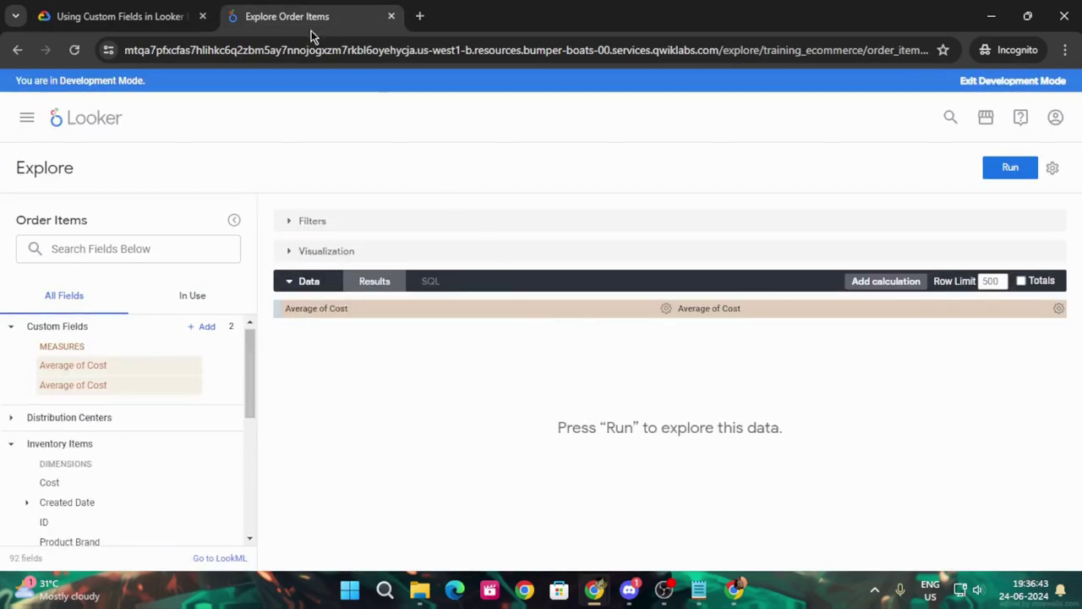
Step: Read the lab's Task 2 custom grouping instructions and add the Inventory Items Product Name dimension to the Explore query
key(ctrl+Tab)
scroll(535, 440, down, 3)
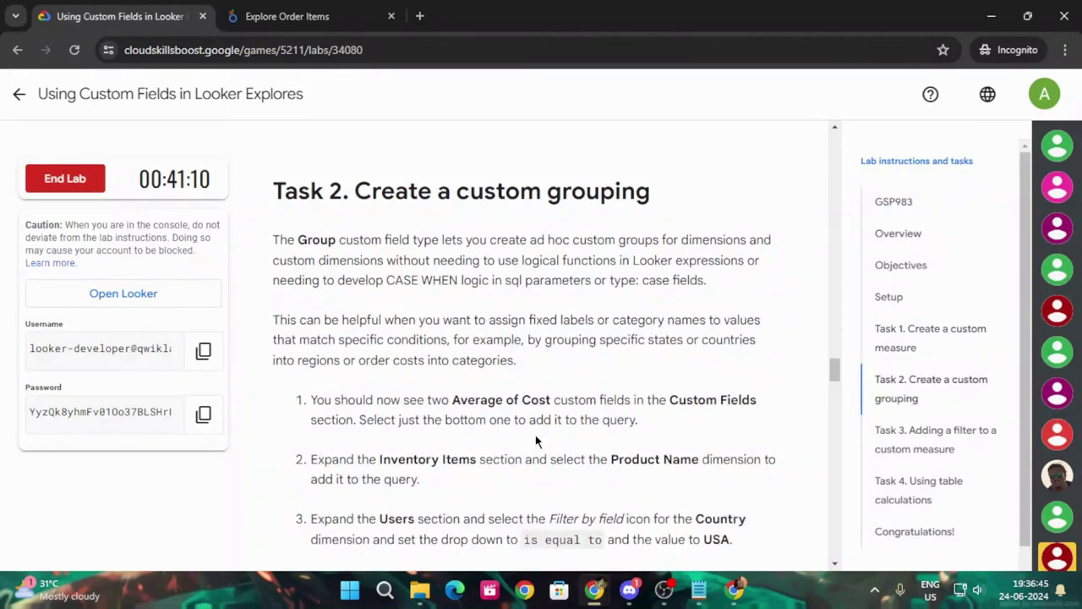
scroll(534, 440, down, 1)
scroll(534, 433, down, 1)
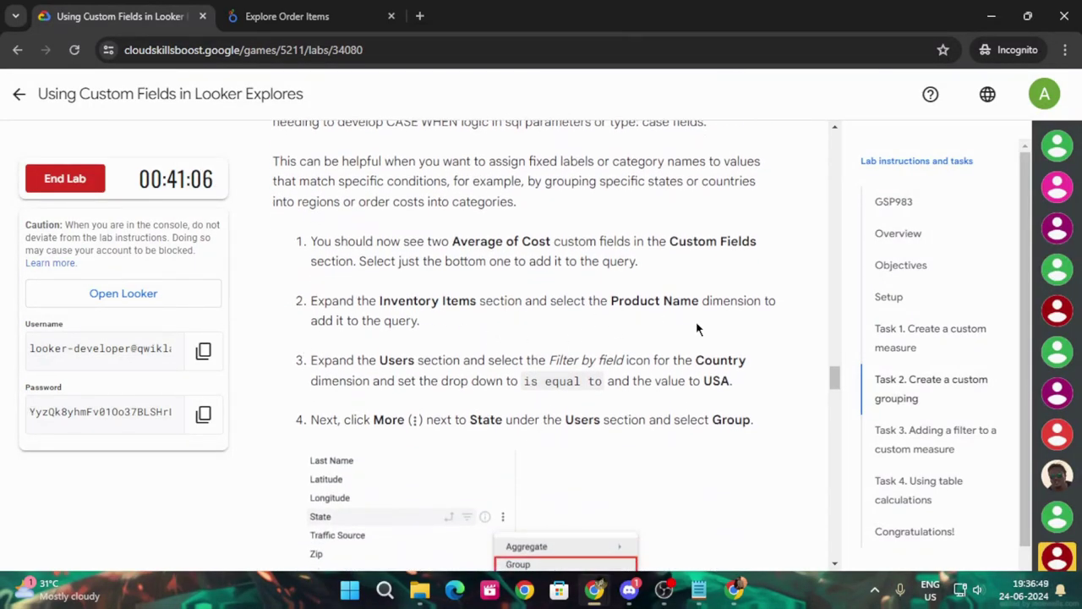
click(288, 17)
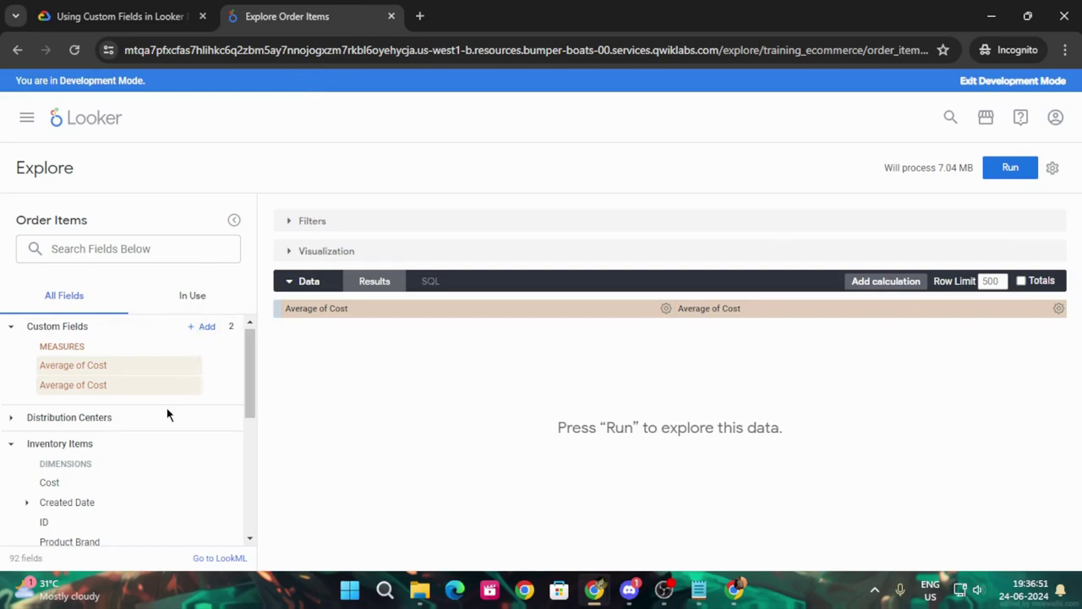
scroll(152, 417, down, 2)
scroll(144, 417, up, 2)
scroll(144, 416, down, 2)
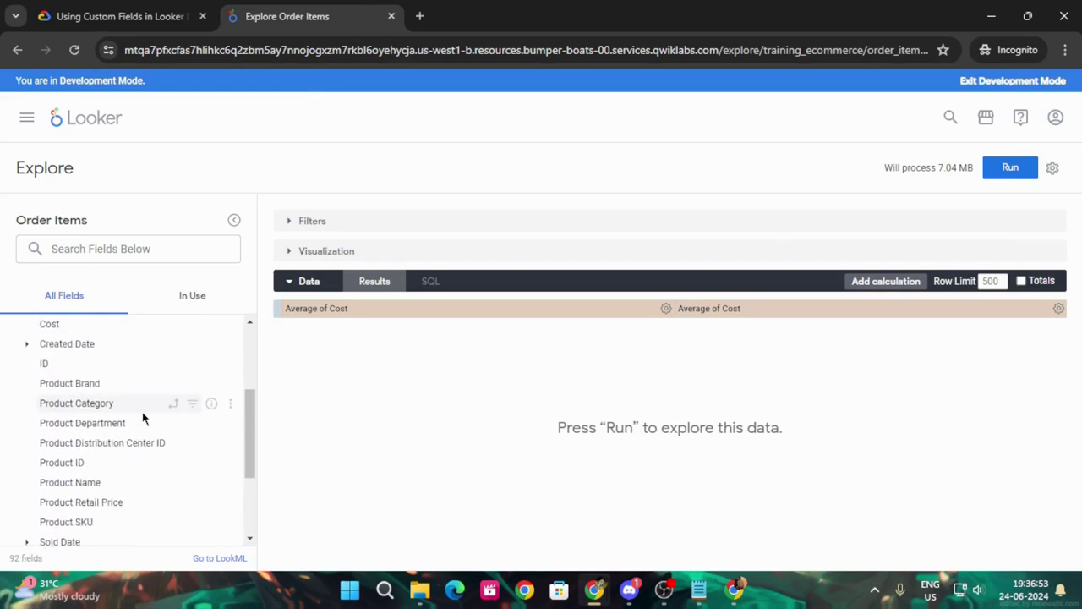
click(76, 479)
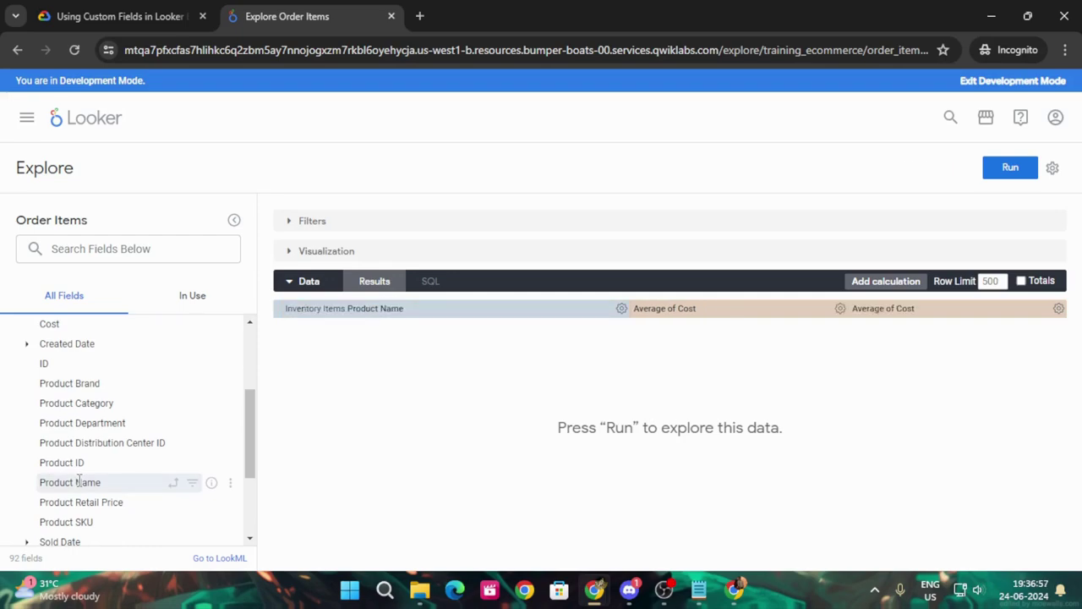
Step: Check the lab's Country filter instructions, expand the Users field group and add its Country dimension to the query
click(68, 15)
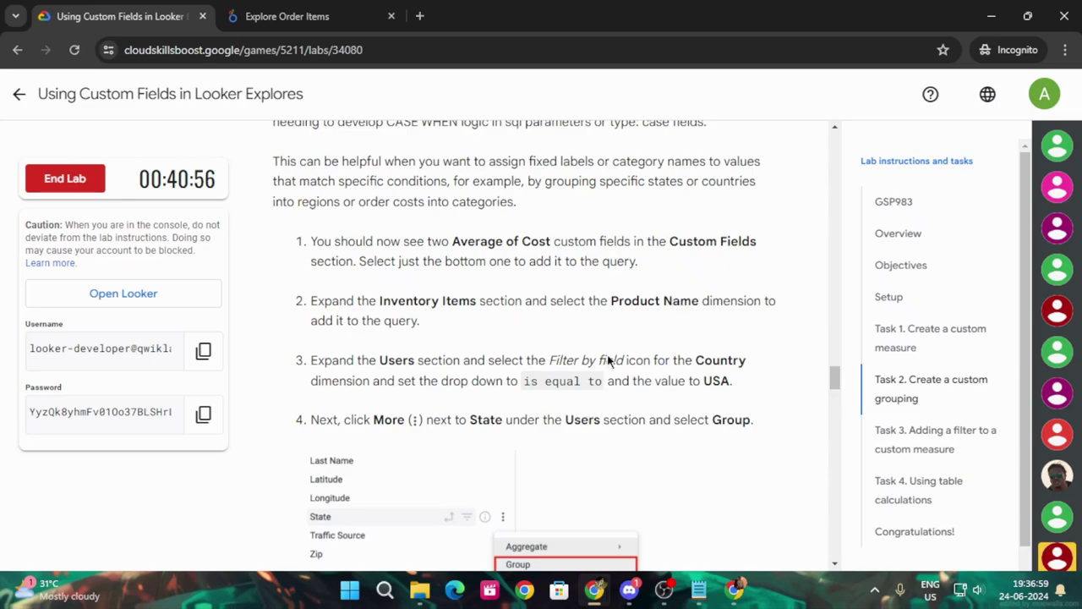
scroll(478, 364, down, 1)
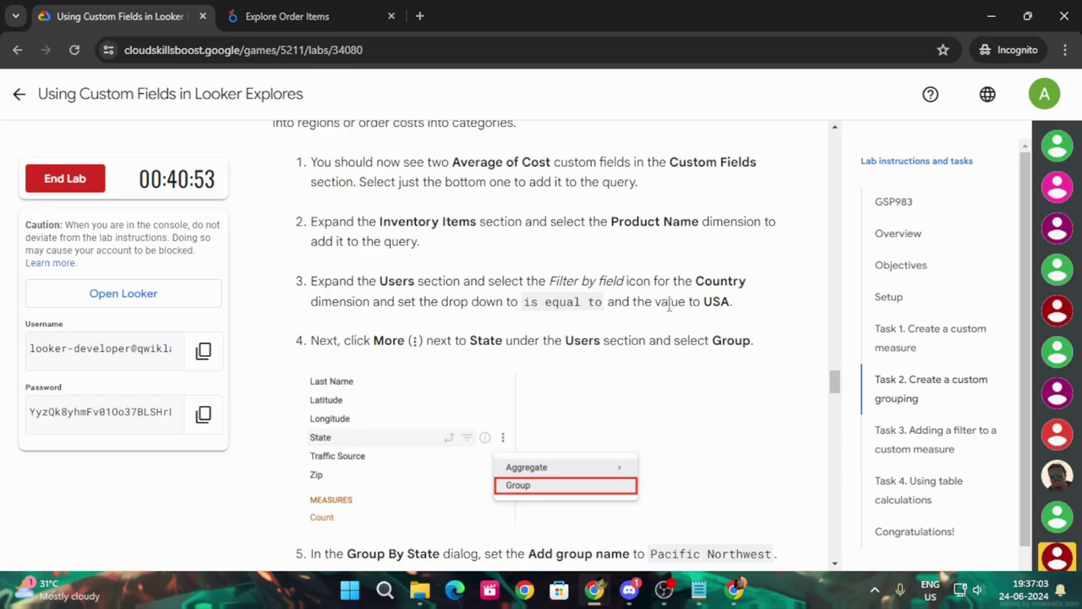
click(358, 11)
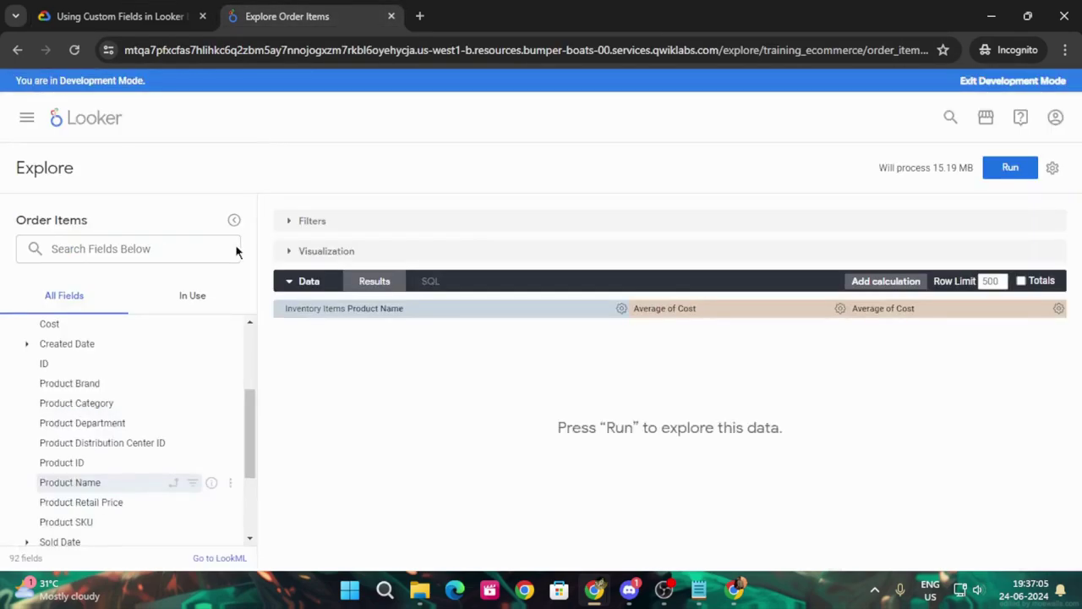
scroll(163, 405, down, 1)
scroll(162, 405, down, 1)
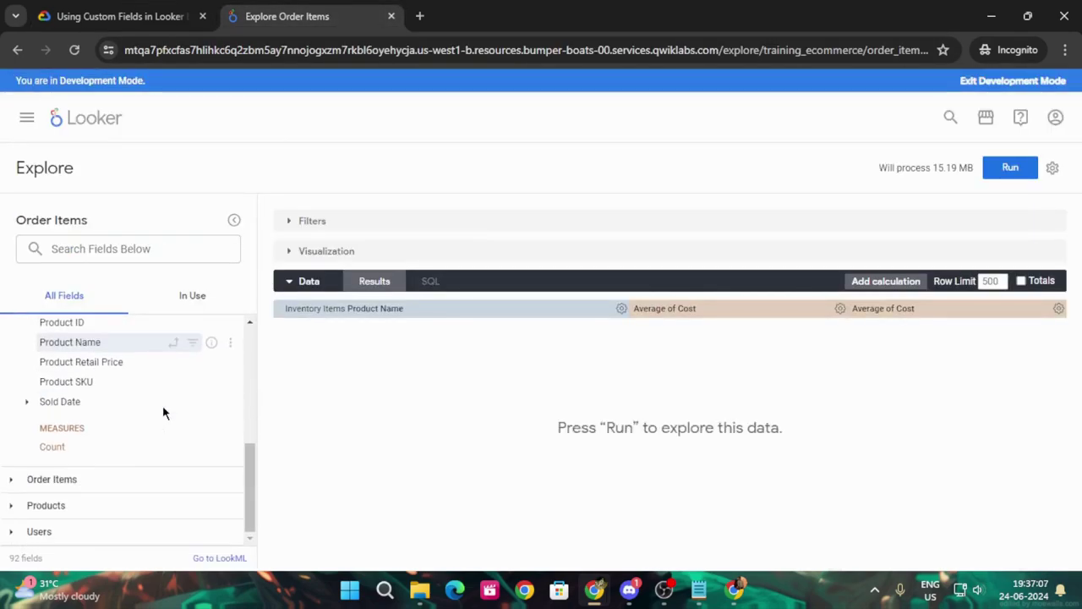
click(14, 533)
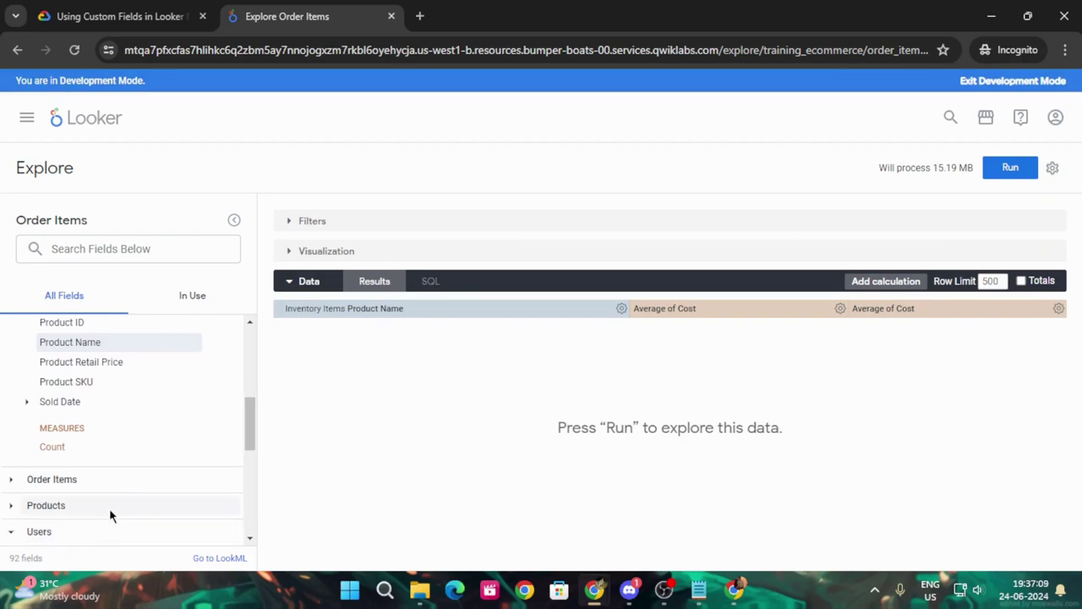
scroll(154, 479, down, 3)
click(152, 18)
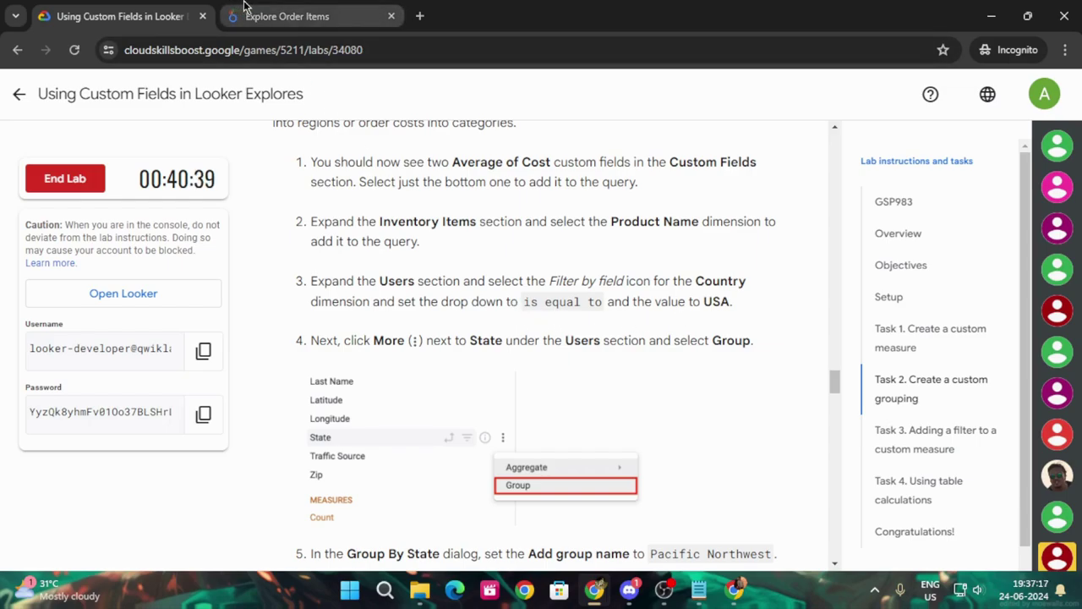
click(283, 16)
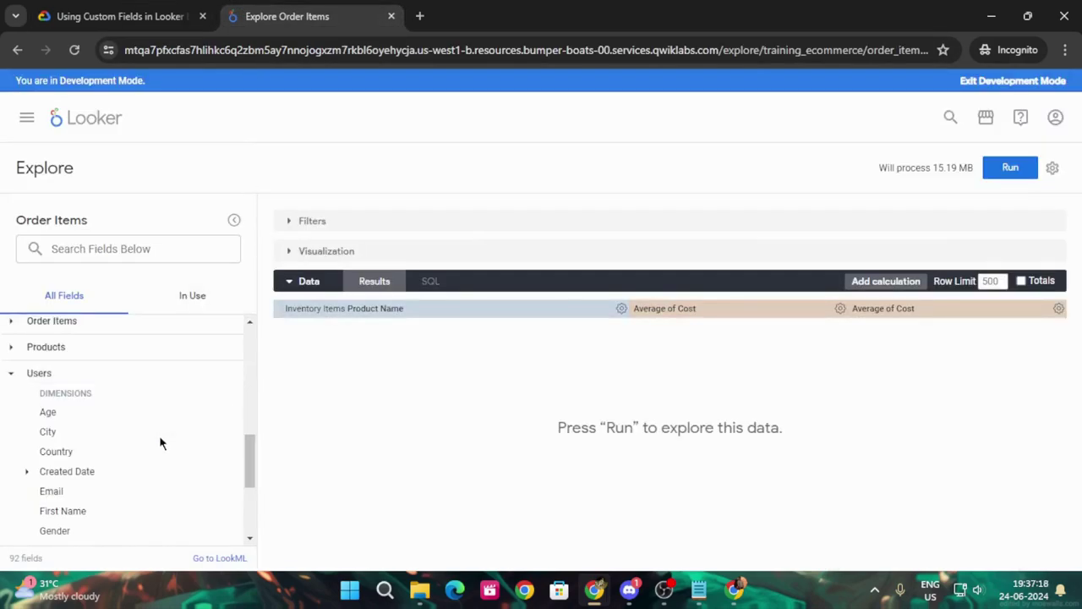
click(57, 450)
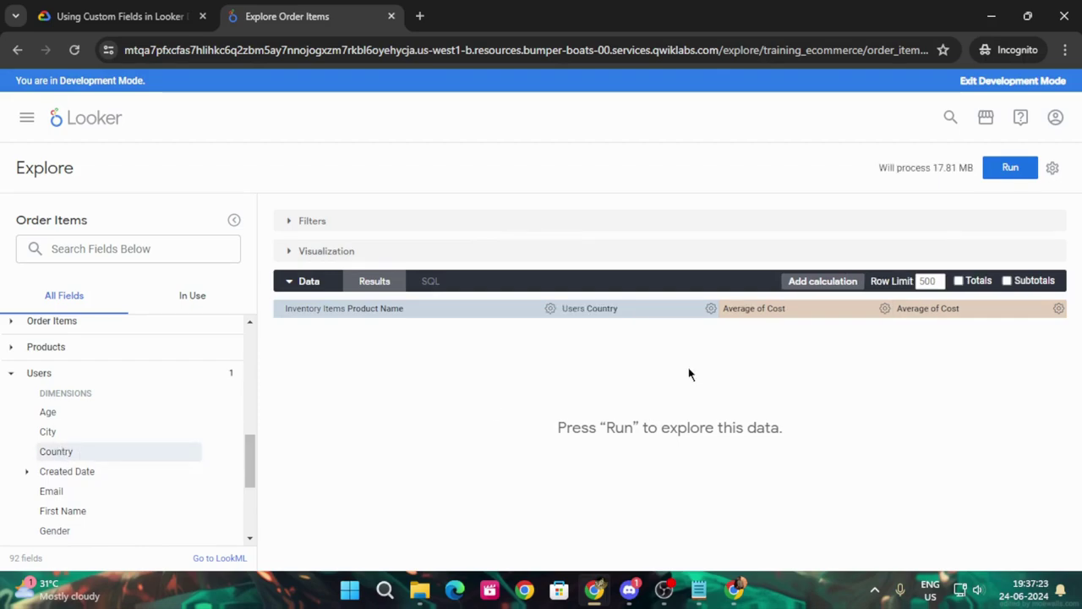
Step: Check the lab's Country filter instruction and remove the Users Country dimension from the query
click(620, 313)
click(120, 16)
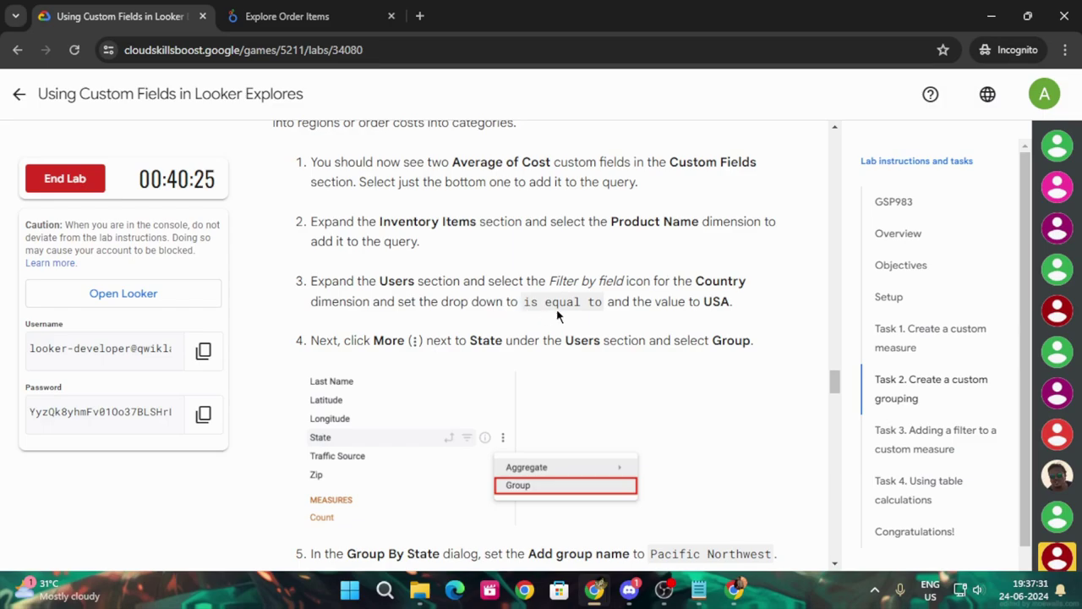
click(267, 23)
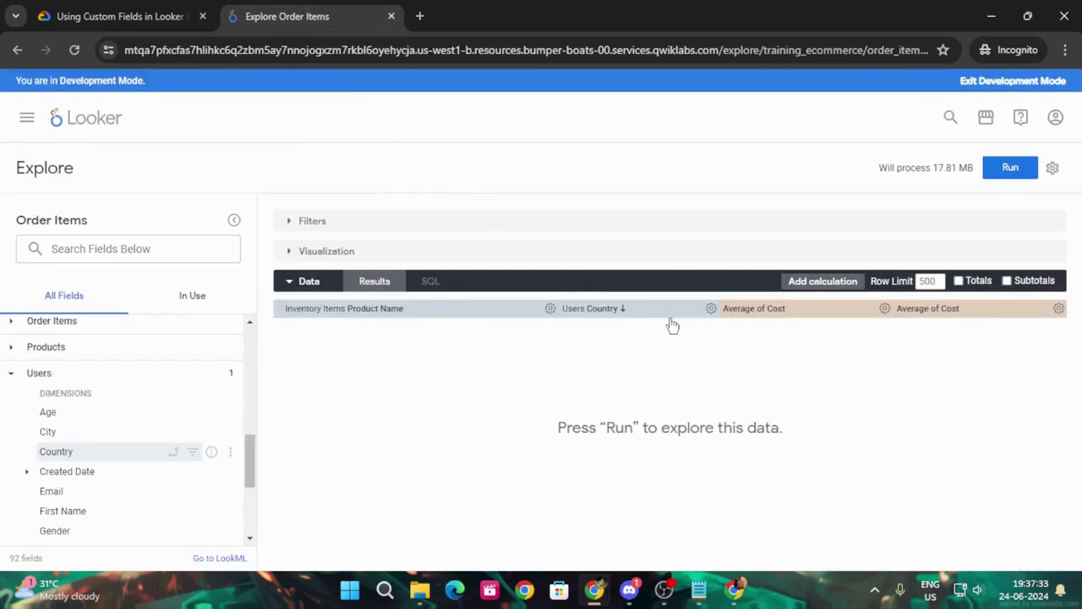
click(711, 310)
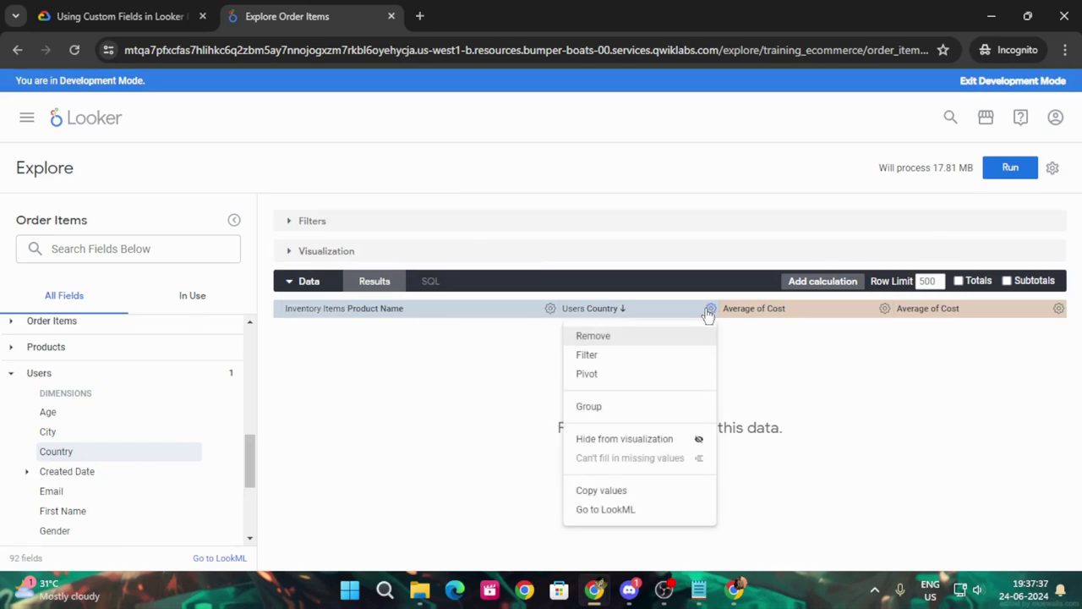
click(576, 337)
Step: Filter the query by the Users Country dimension with the condition "is equal to" USA, as the lab specifies
scroll(85, 520, down, 2)
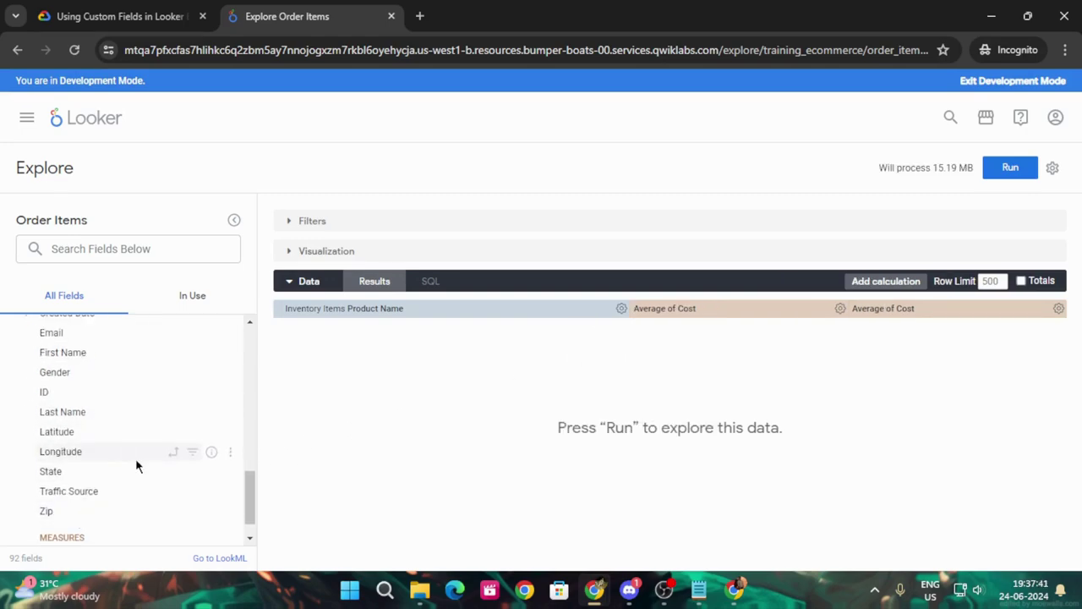
scroll(160, 512, up, 2)
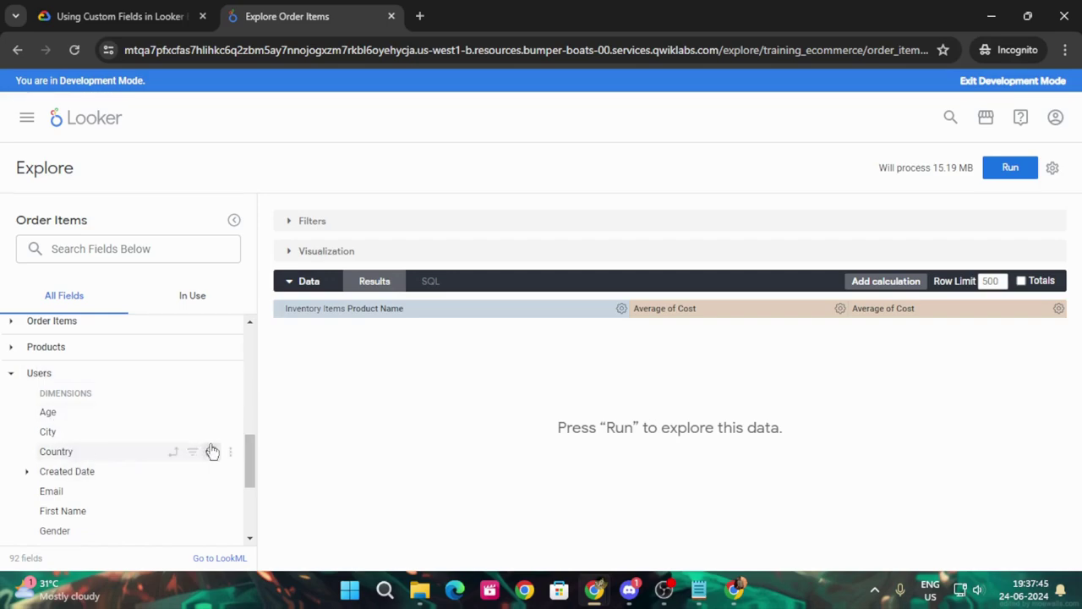
click(194, 454)
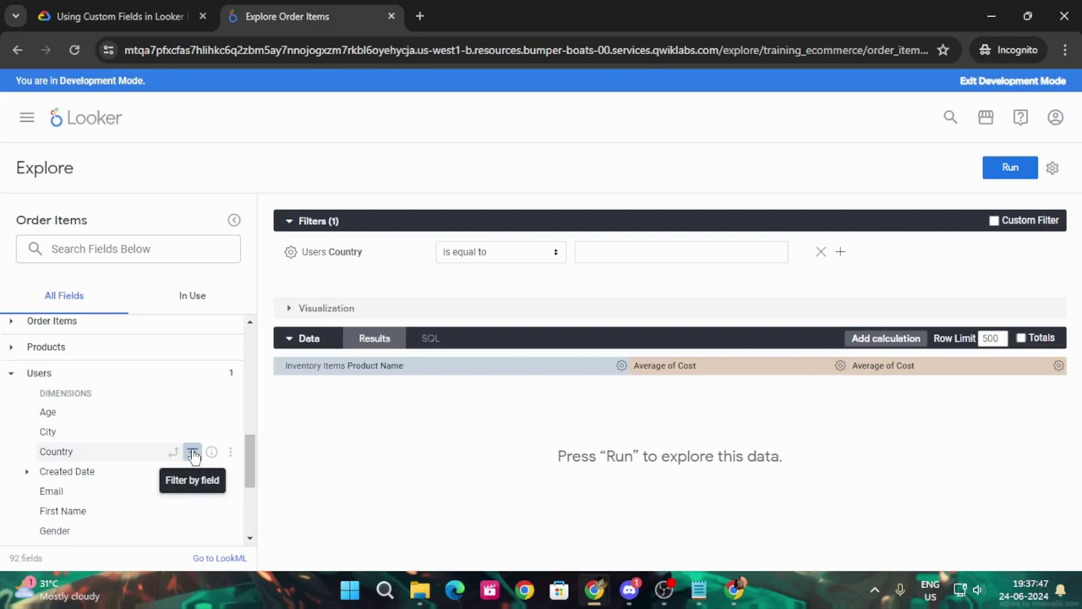
click(653, 253)
click(127, 16)
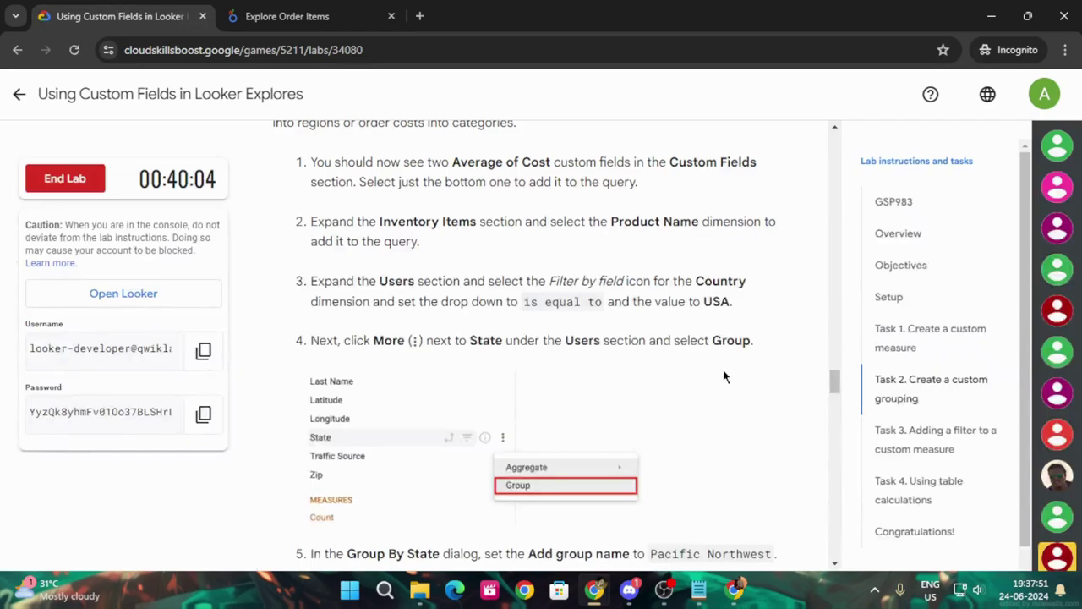
drag(702, 303, 731, 305)
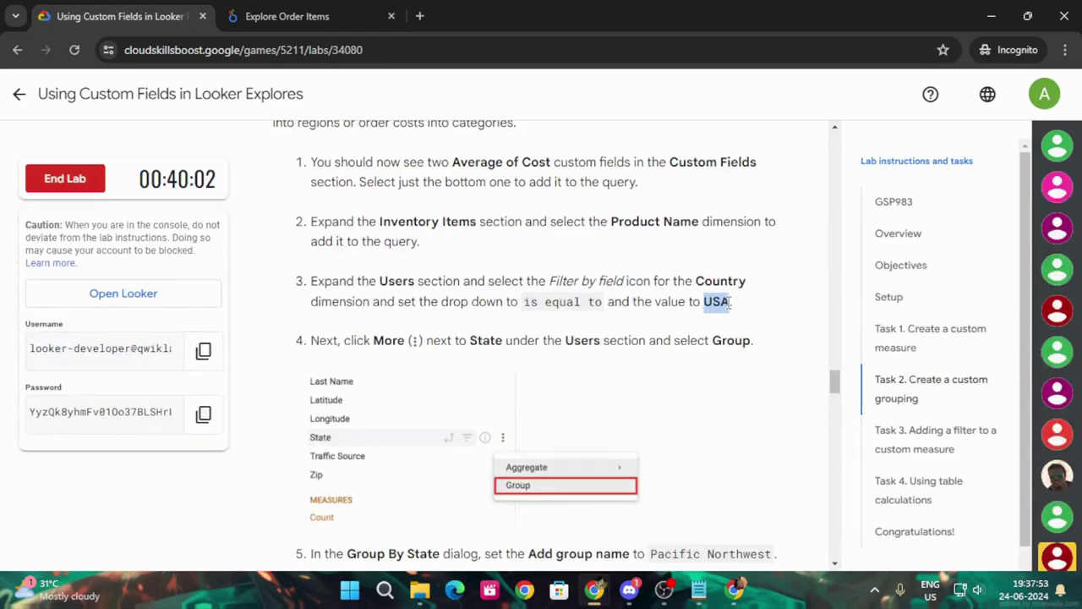
key(ctrl+Tab)
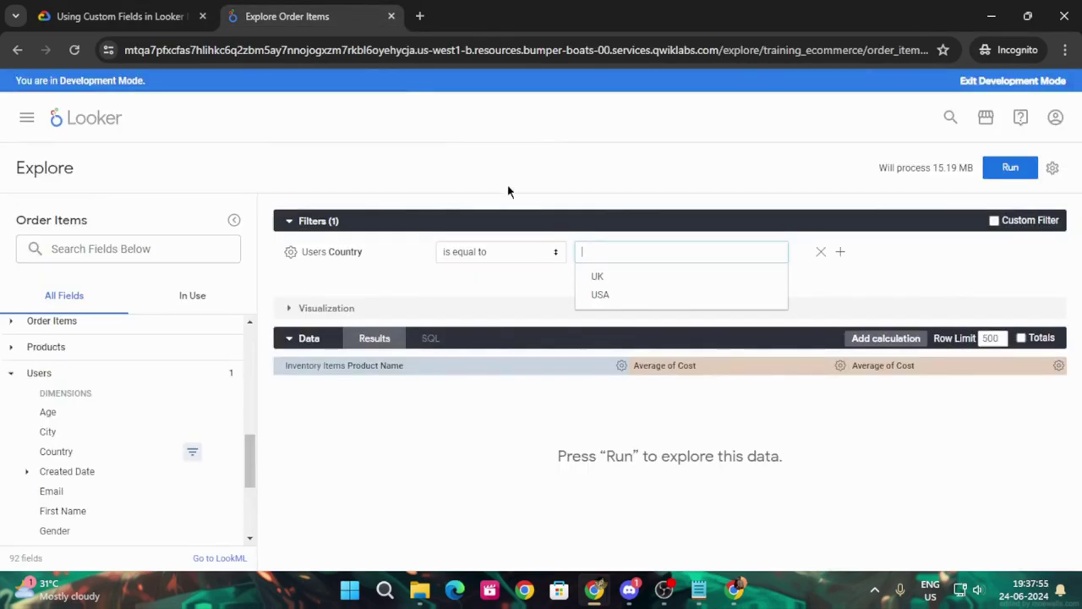
click(630, 292)
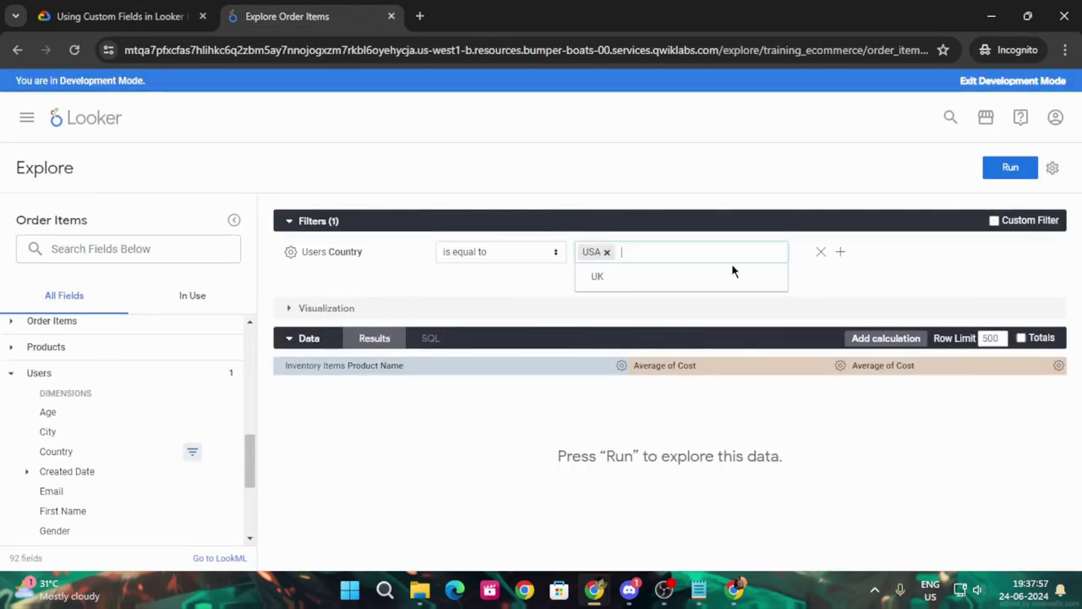
Step: Read the lab's grouping instruction and start a custom group on the State dimension under Users
click(140, 10)
scroll(380, 385, down, 1)
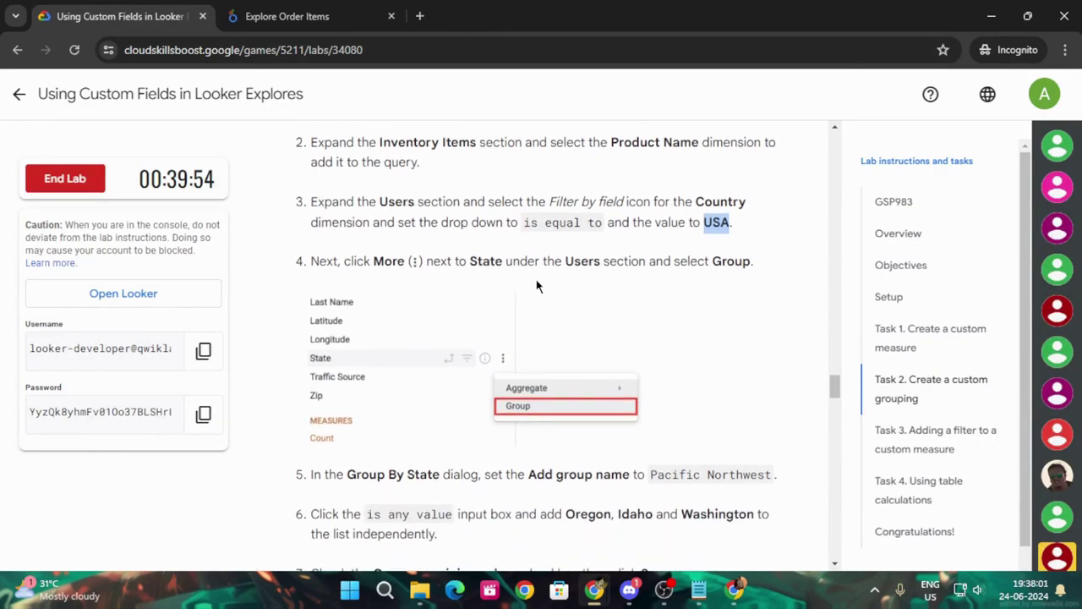
click(338, 11)
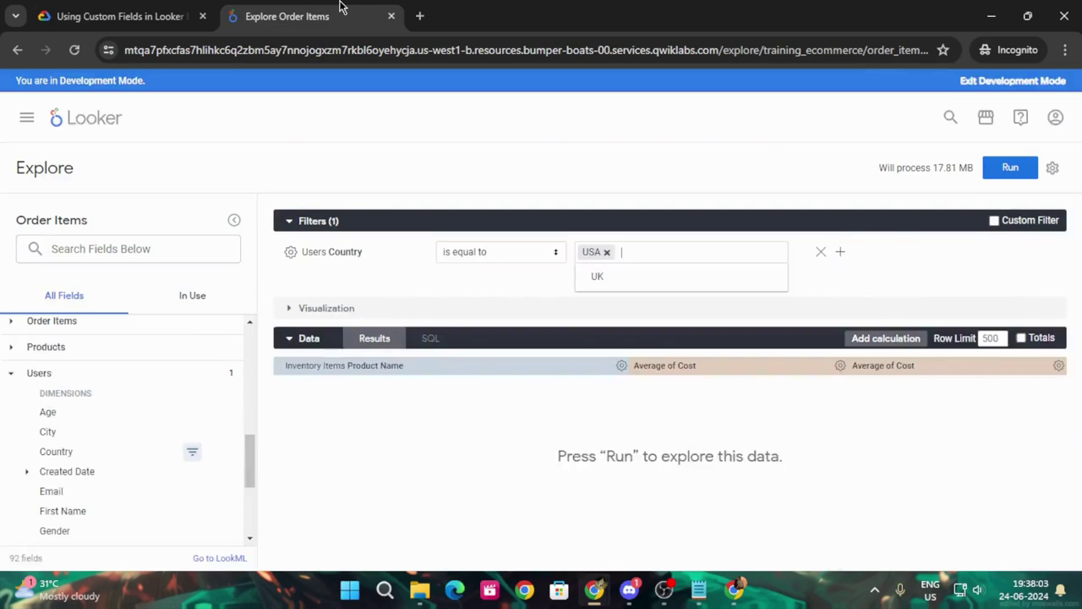
click(827, 288)
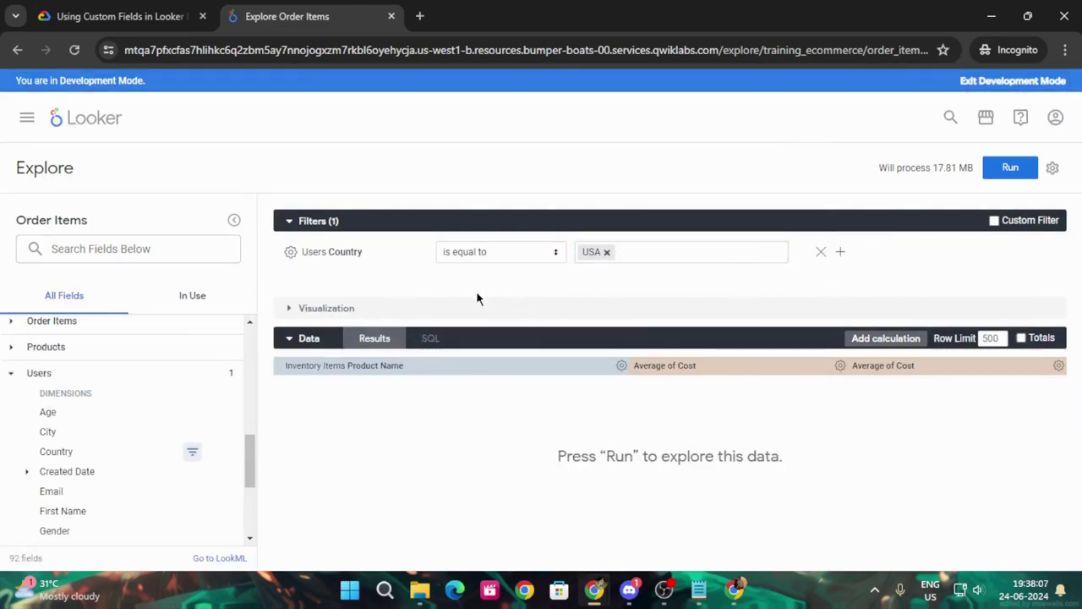
scroll(169, 470, down, 3)
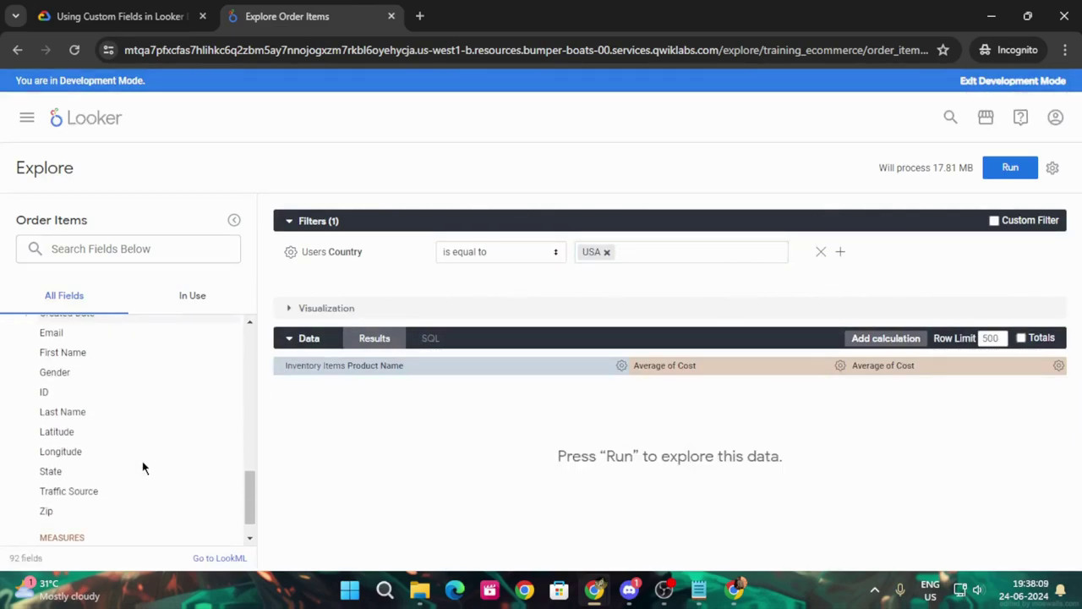
click(119, 16)
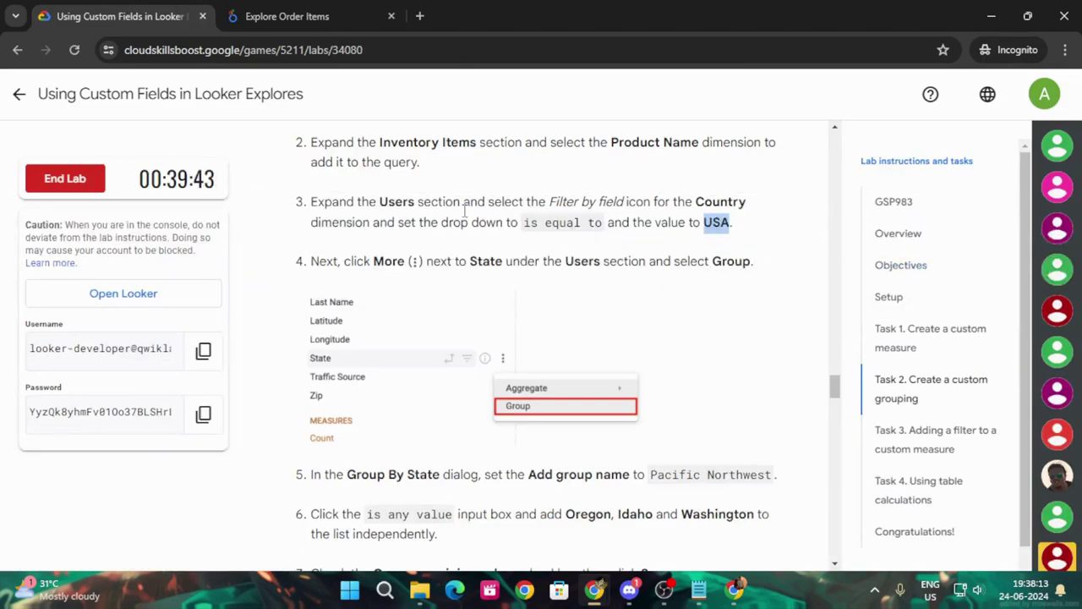
click(288, 16)
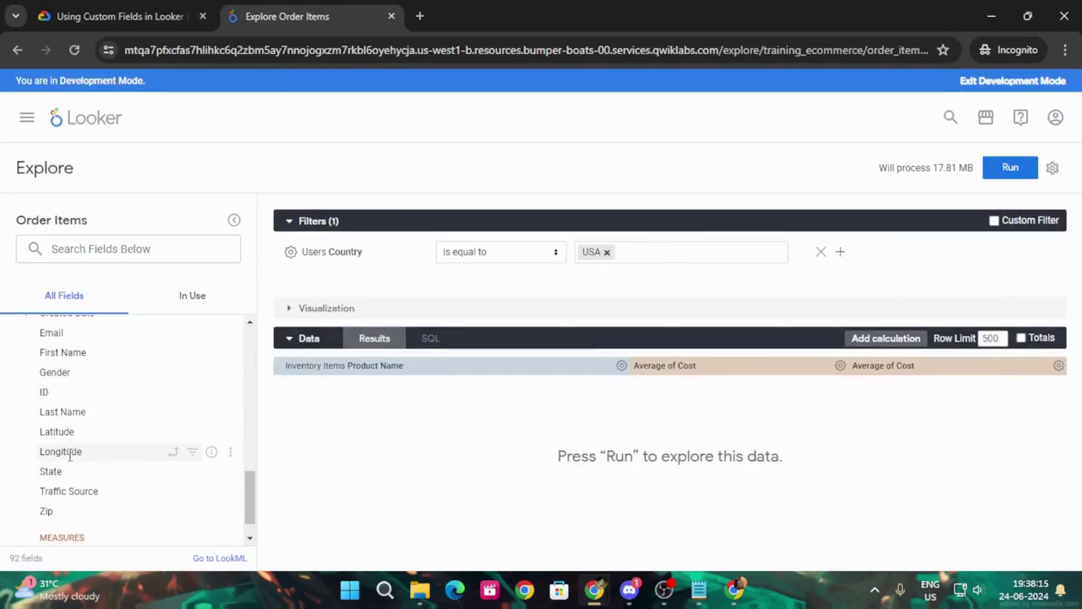
click(232, 475)
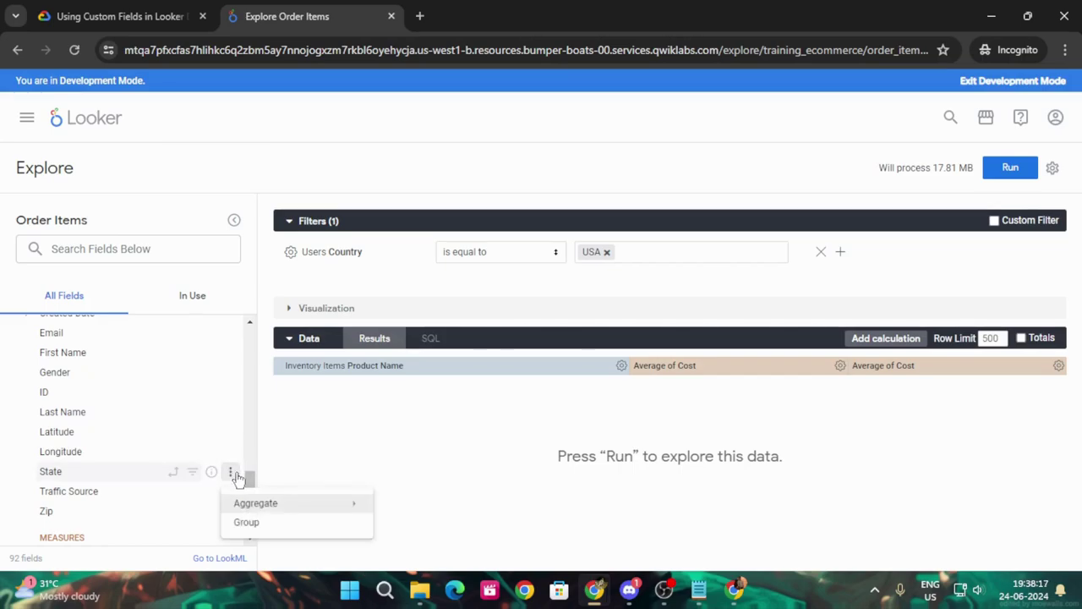
click(102, 8)
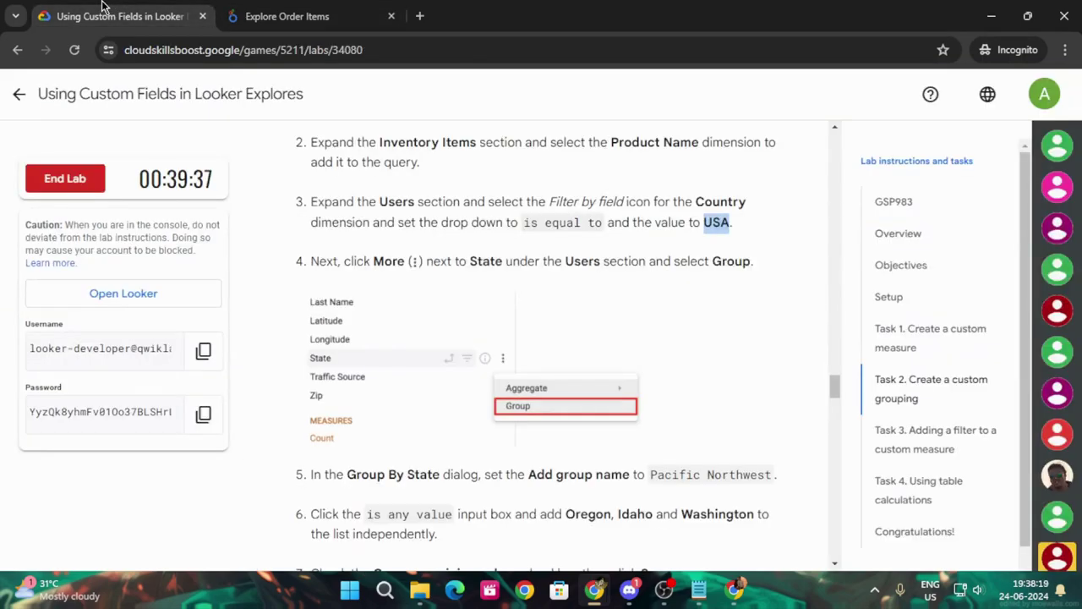
click(294, 13)
click(247, 522)
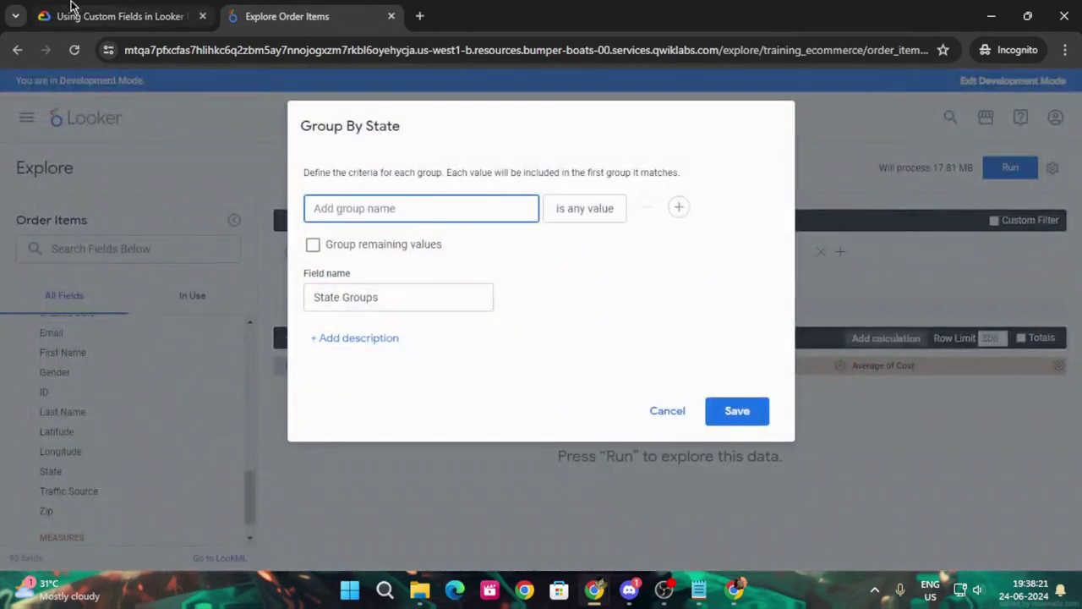
Step: Copy the group name from the lab instructions and name the new state group Pacific Northwest
click(110, 15)
scroll(529, 386, down, 2)
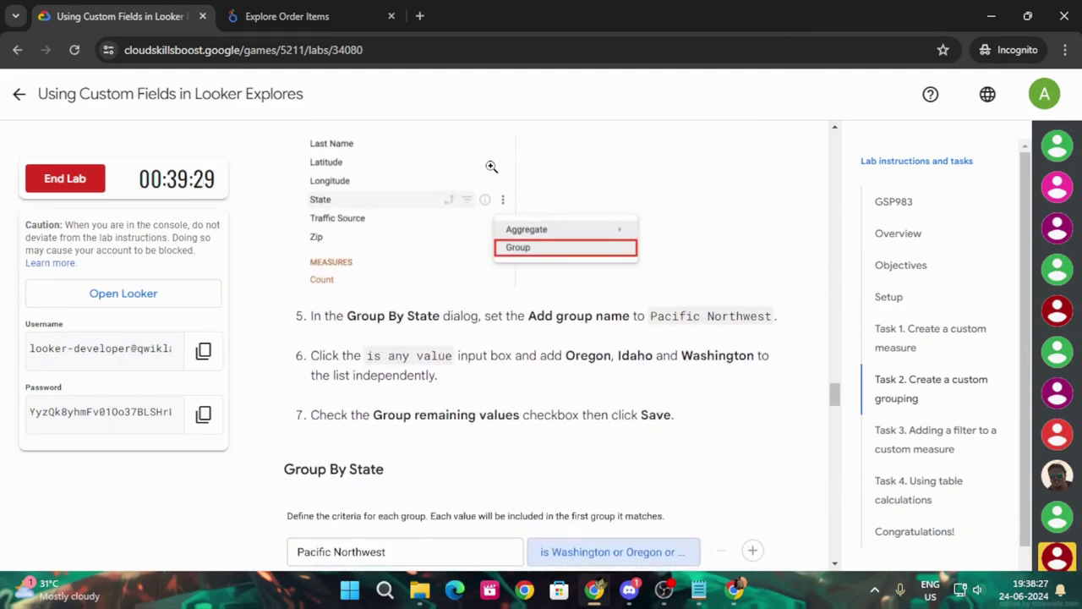
click(287, 16)
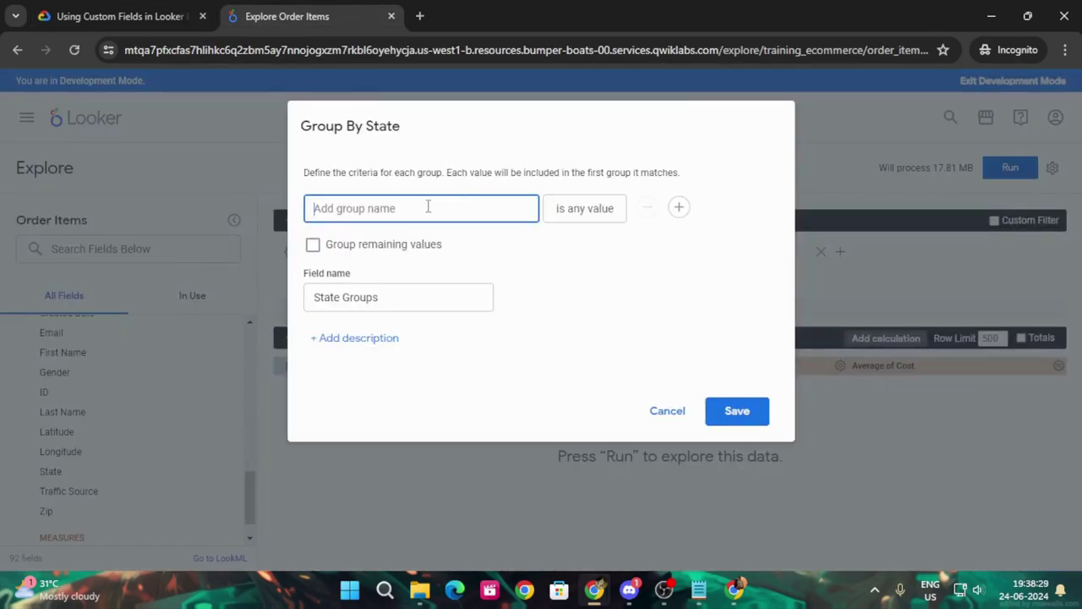
click(137, 10)
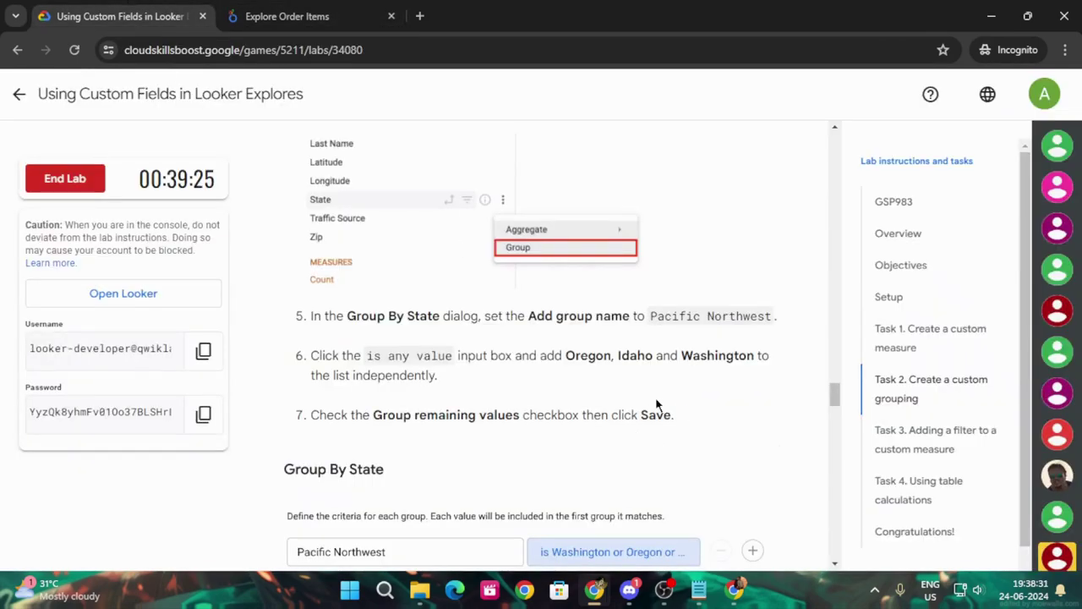
drag(650, 316, 772, 318)
key(ctrl+c)
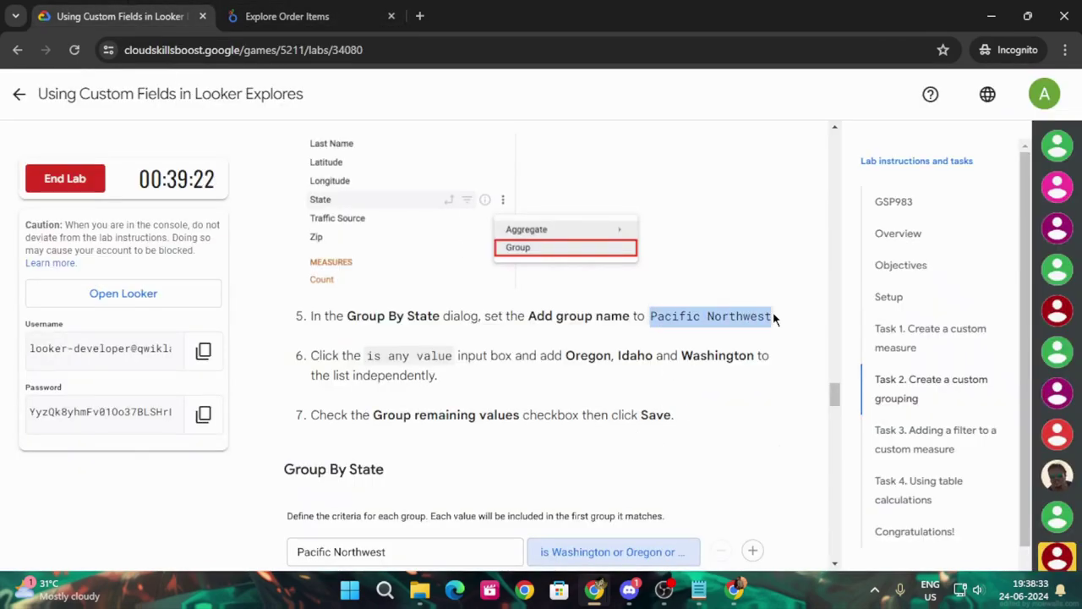
click(304, 16)
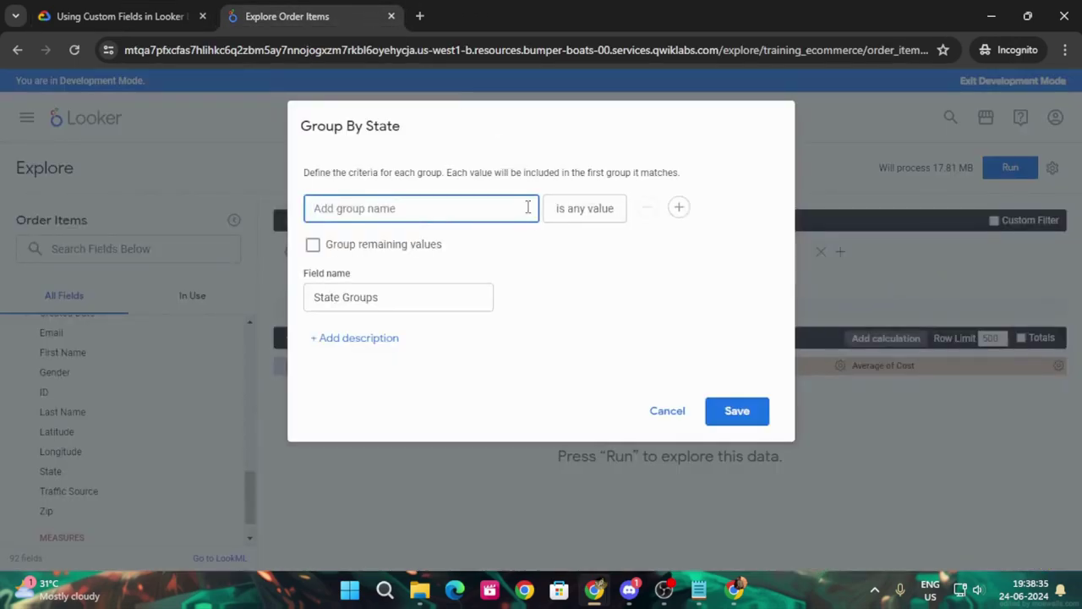
key(ctrl+v)
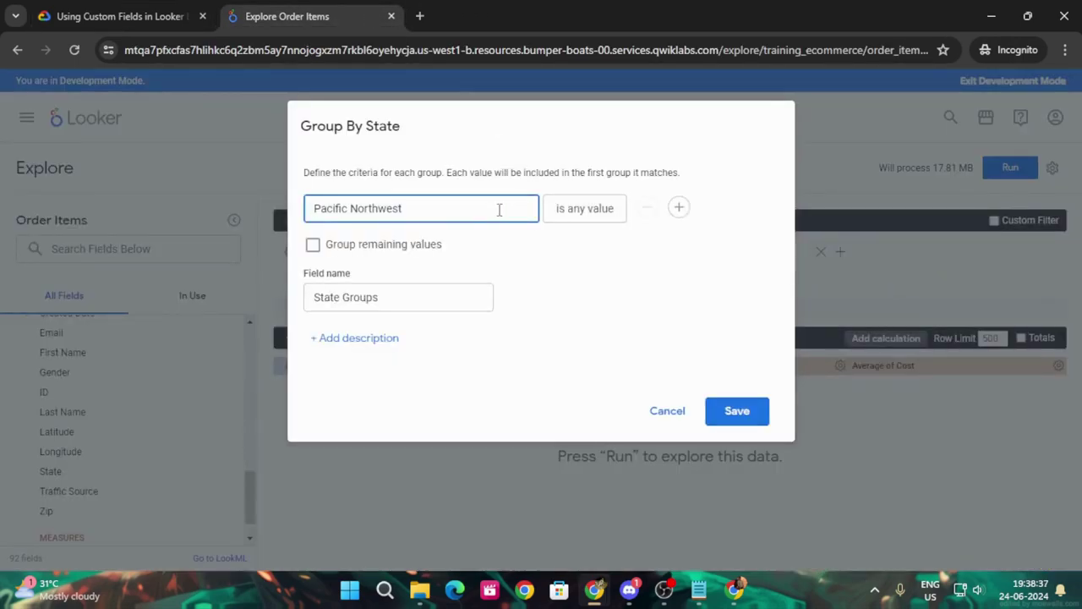
Step: Check which states the lab lists and add Oregon as a value of the Pacific Northwest group
click(126, 16)
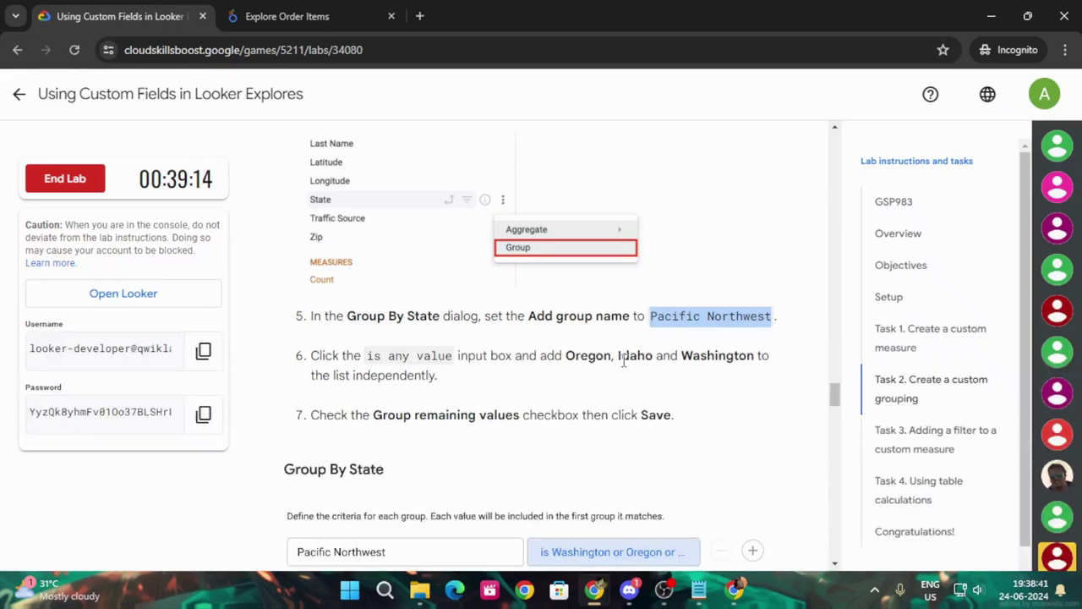
click(287, 16)
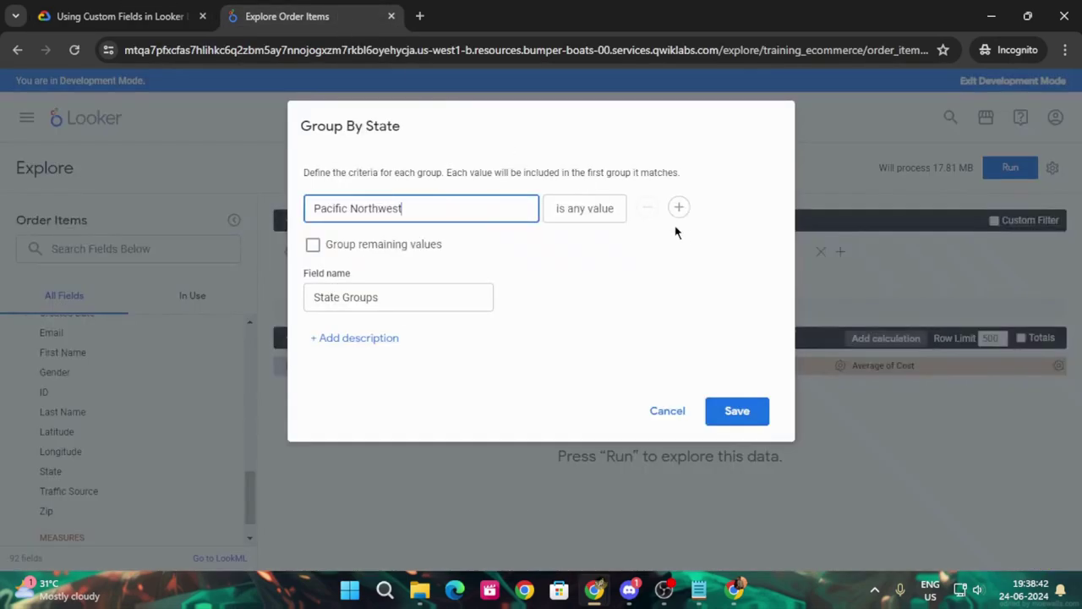
click(609, 211)
click(706, 268)
scroll(698, 380, down, 5)
scroll(694, 377, down, 10)
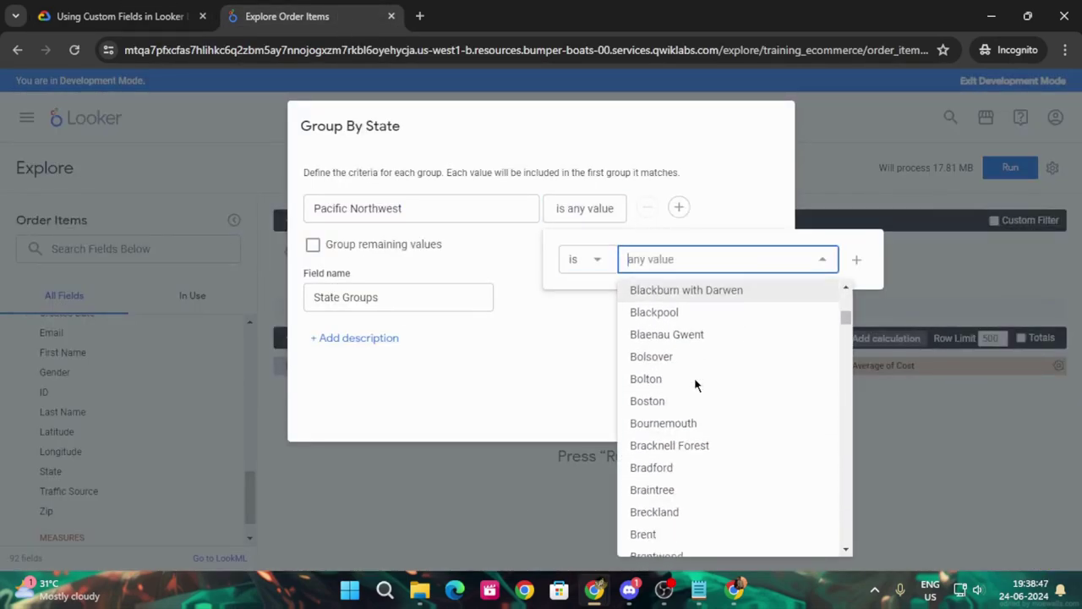
scroll(695, 392, down, 3)
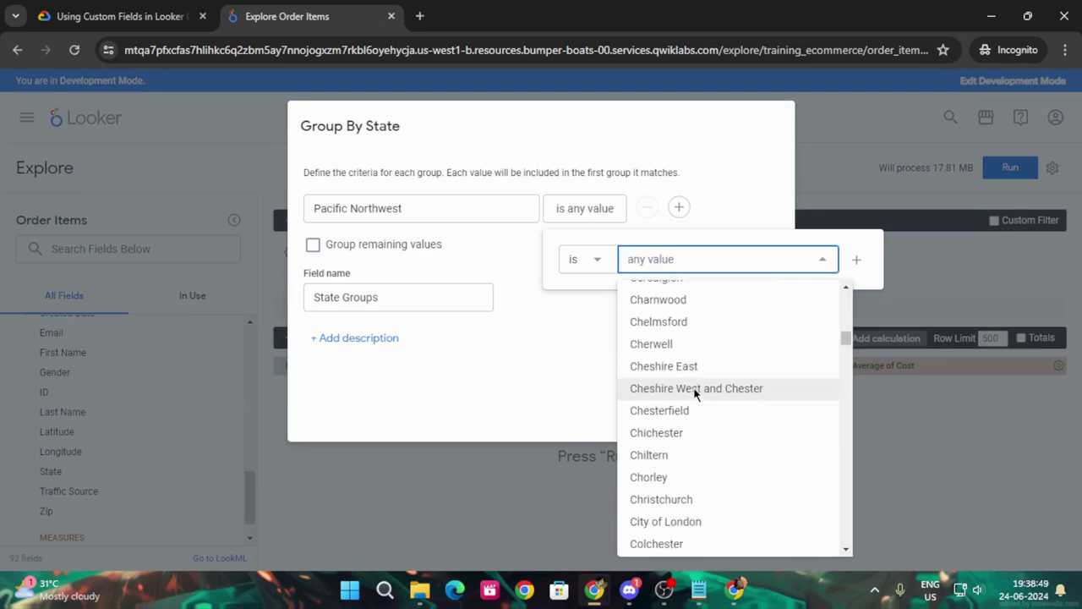
scroll(694, 391, down, 10)
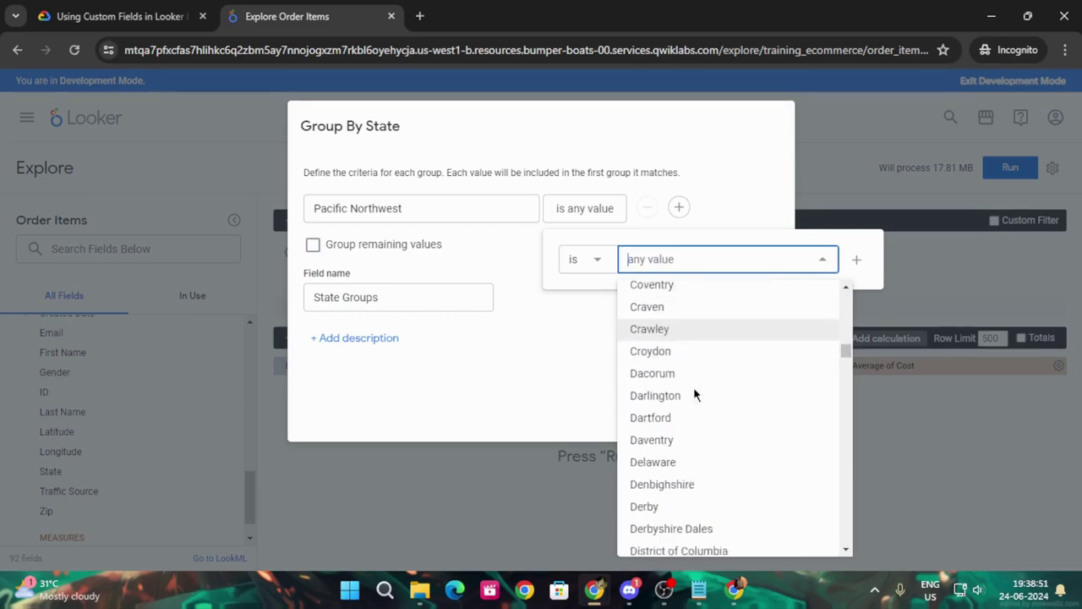
scroll(693, 386, down, 10)
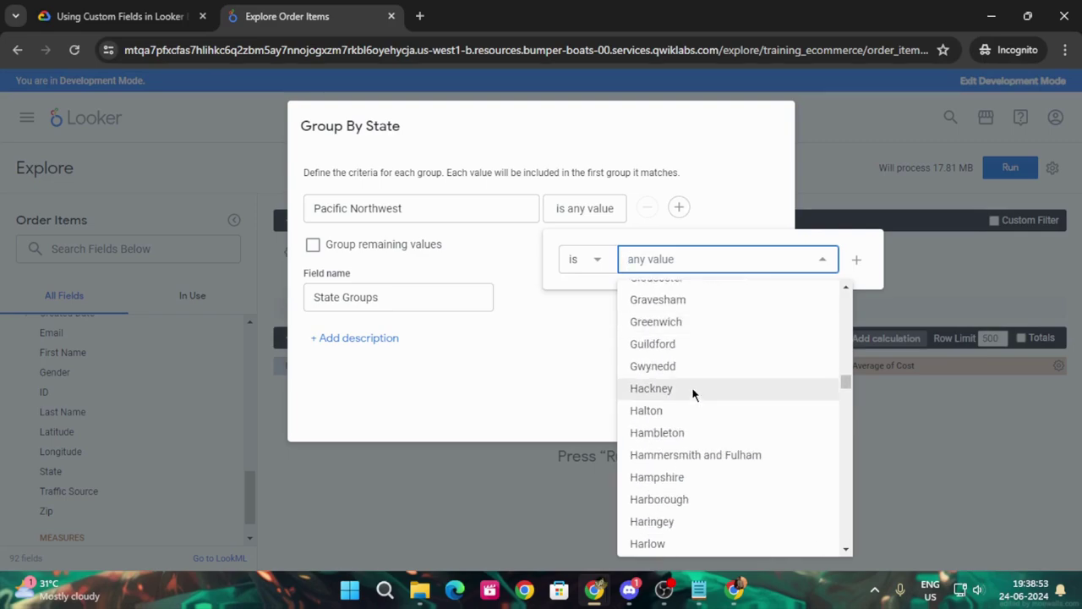
scroll(686, 402, down, 10)
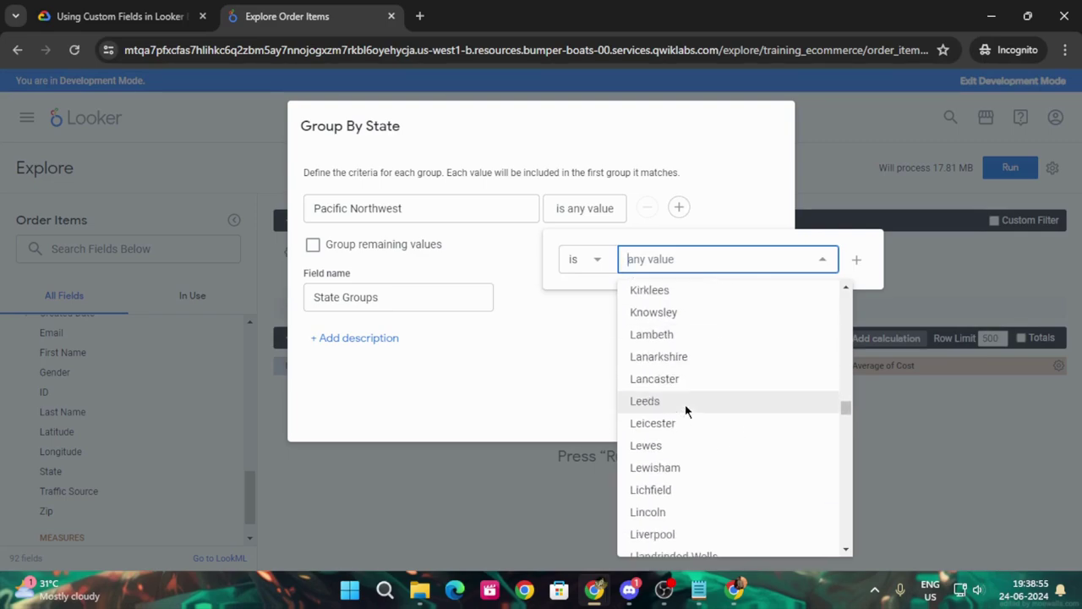
scroll(686, 411, down, 10)
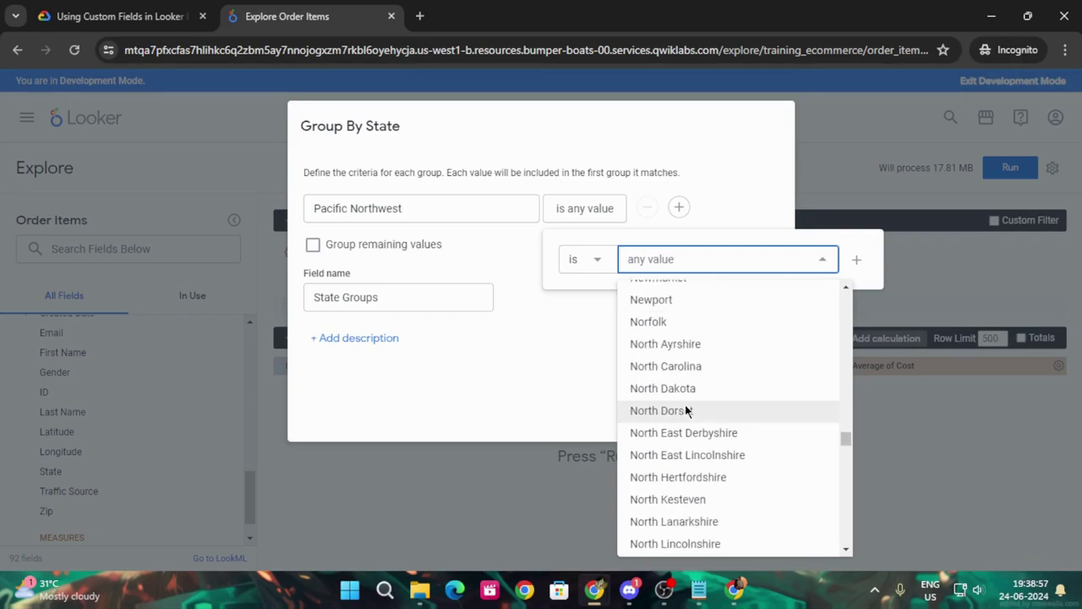
scroll(687, 410, down, 8)
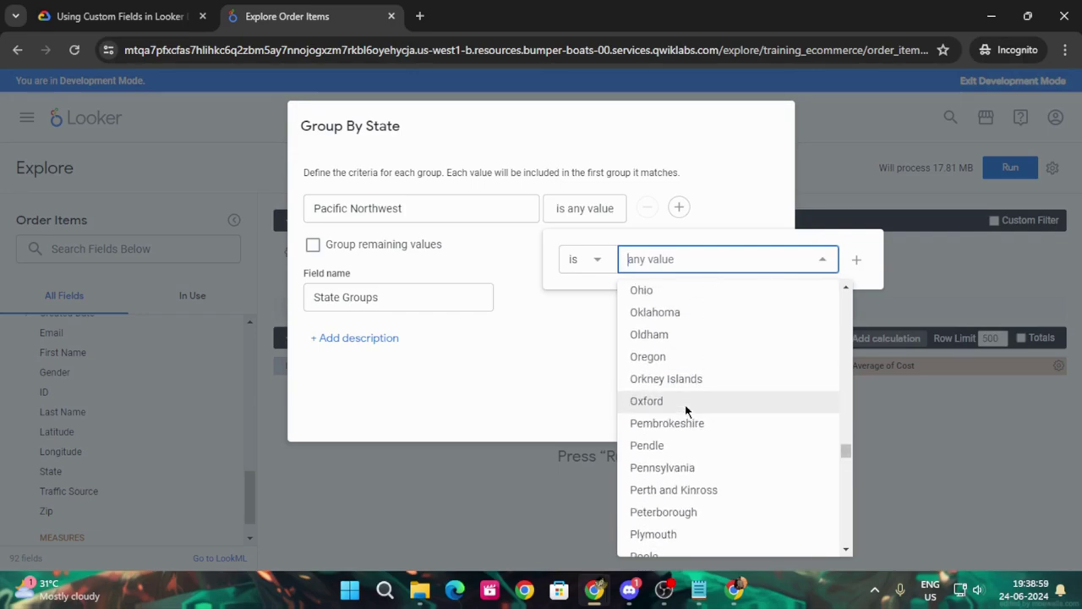
click(669, 356)
click(123, 16)
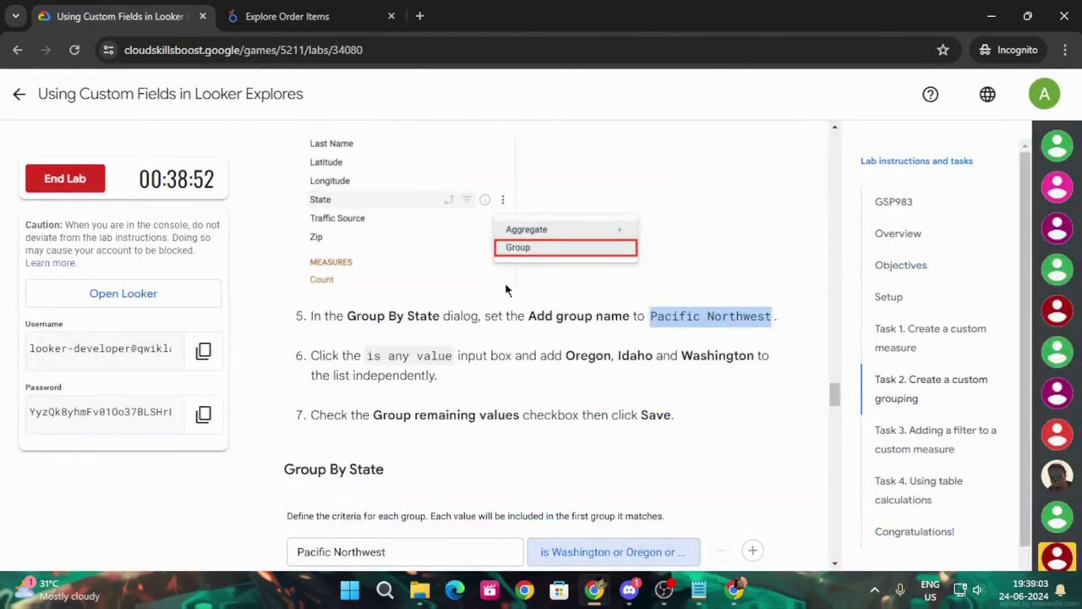
Step: Add Idaho, copied from the lab instructions, as a second OR value of the Pacific Northwest group
click(298, 11)
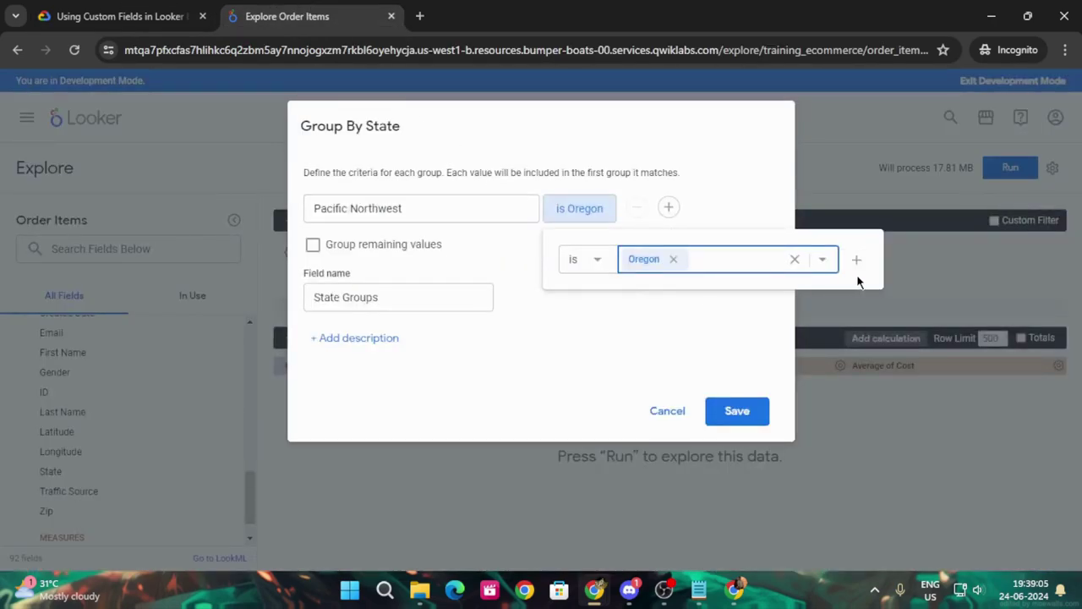
click(763, 302)
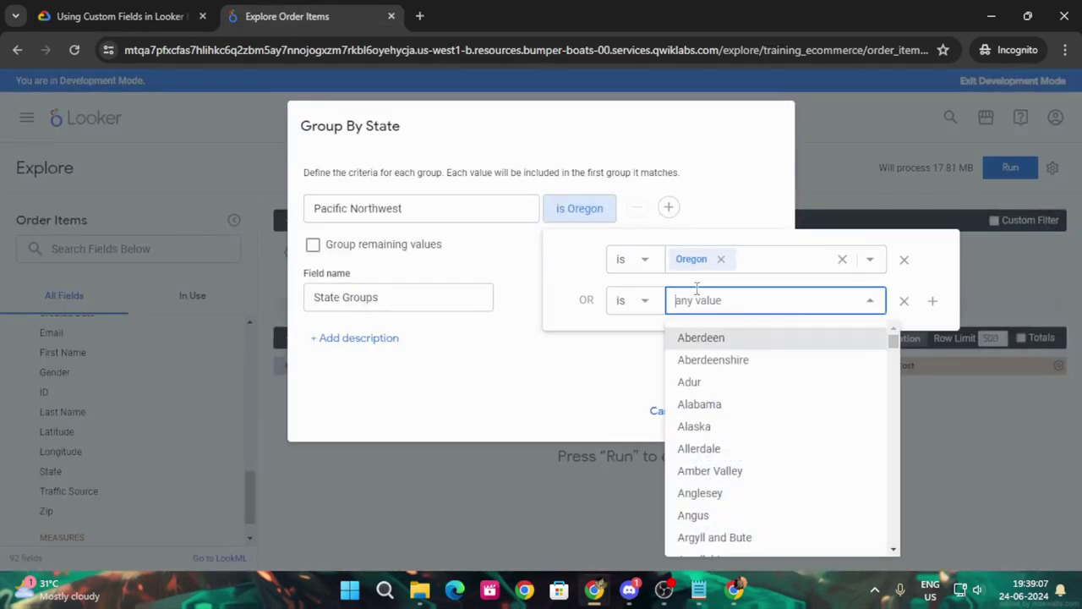
click(102, 11)
drag(616, 355, 654, 356)
key(ctrl+c)
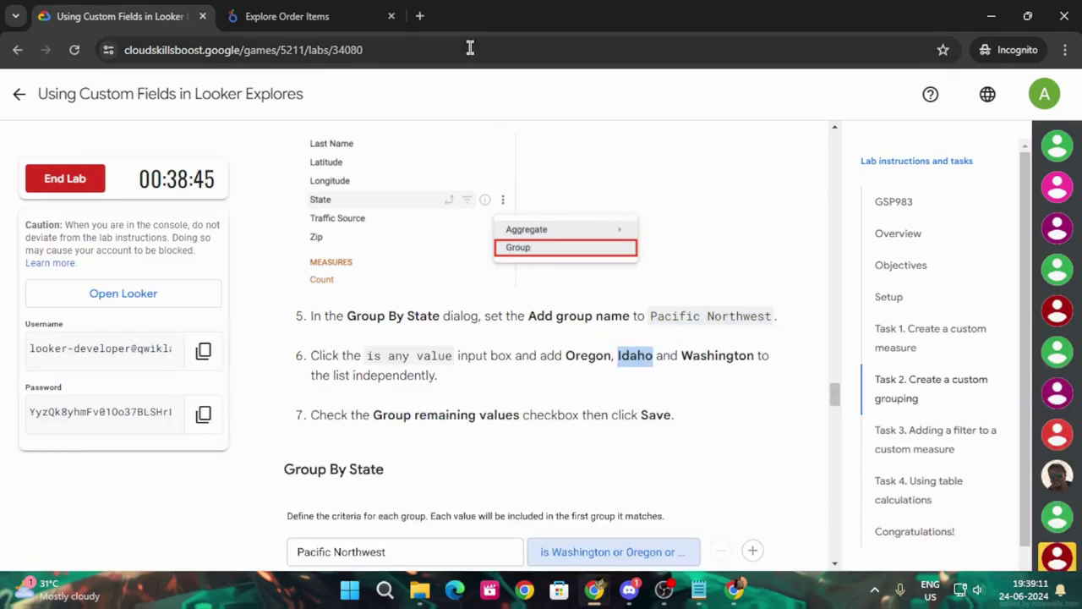
click(309, 6)
key(ctrl+v)
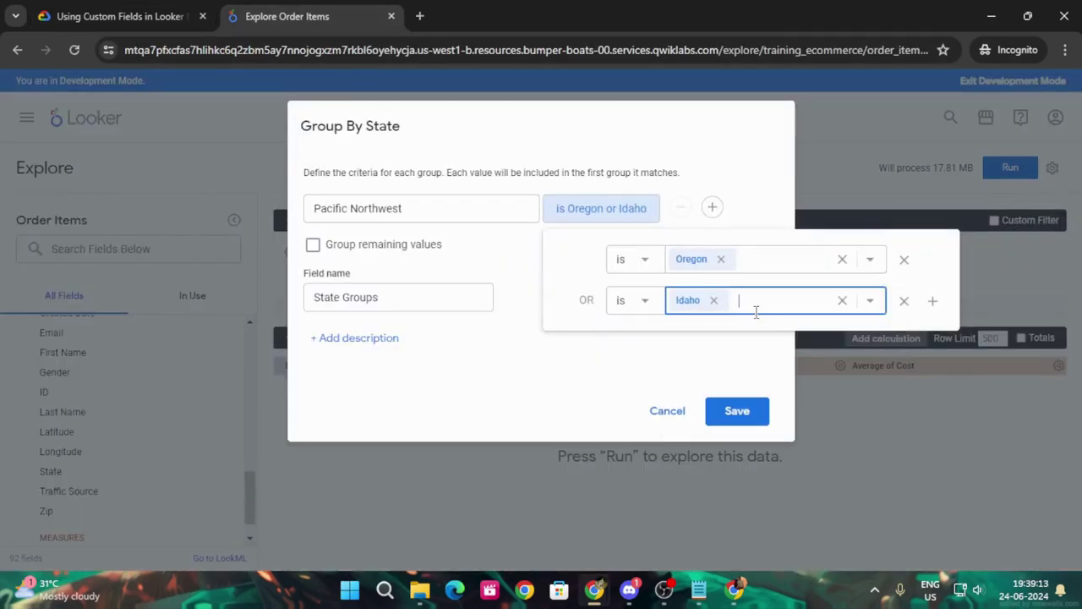
Step: Add Washington, copied from the lab instructions, as a third OR value of the Pacific Northwest group
click(933, 300)
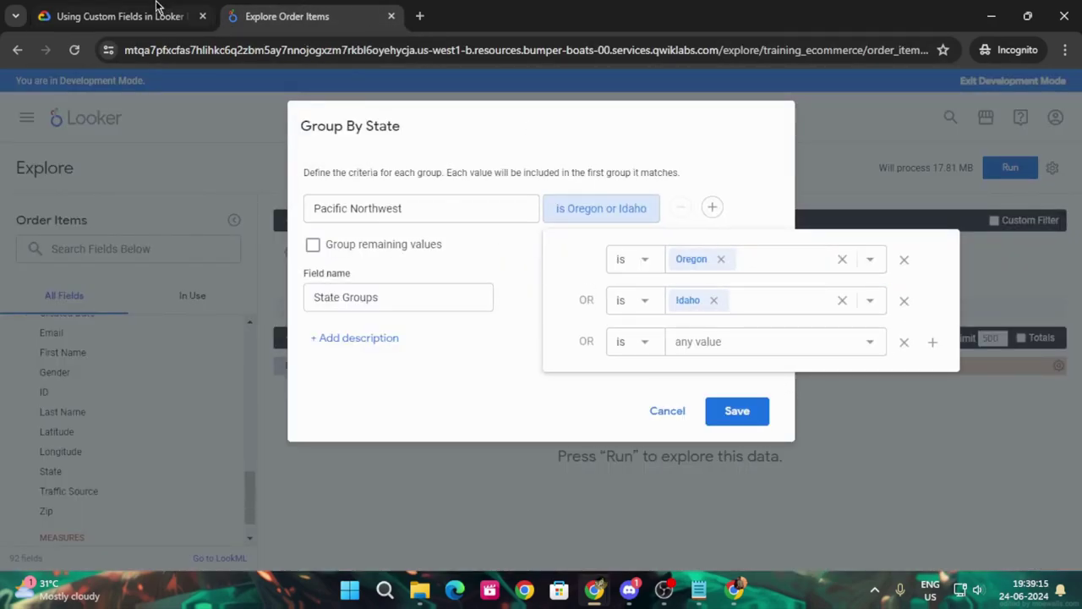
click(118, 16)
drag(683, 356, 758, 356)
key(ctrl+c)
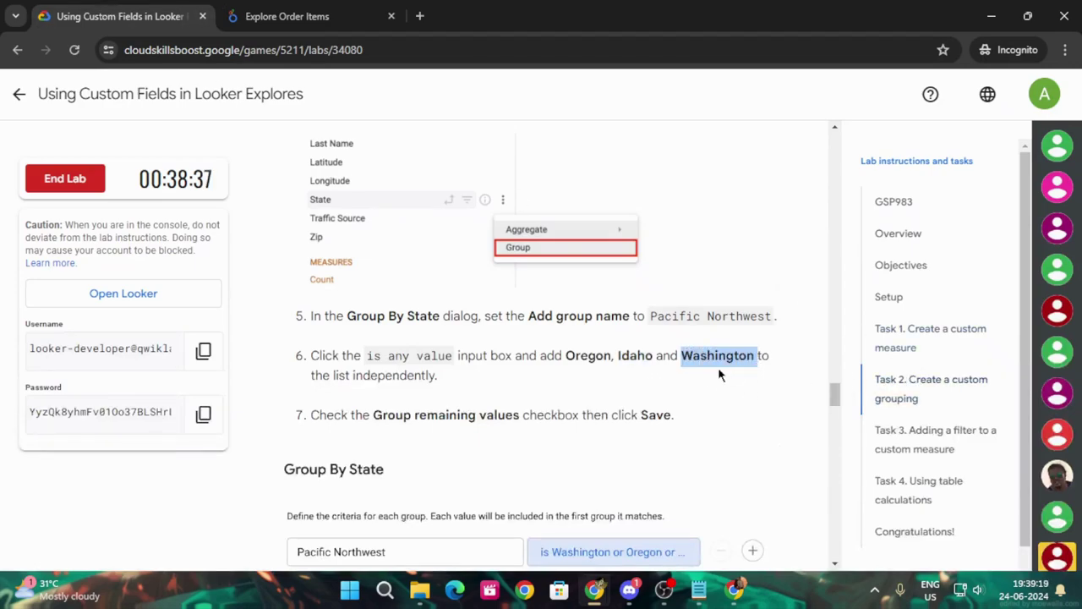
key(ctrl+Tab)
click(765, 342)
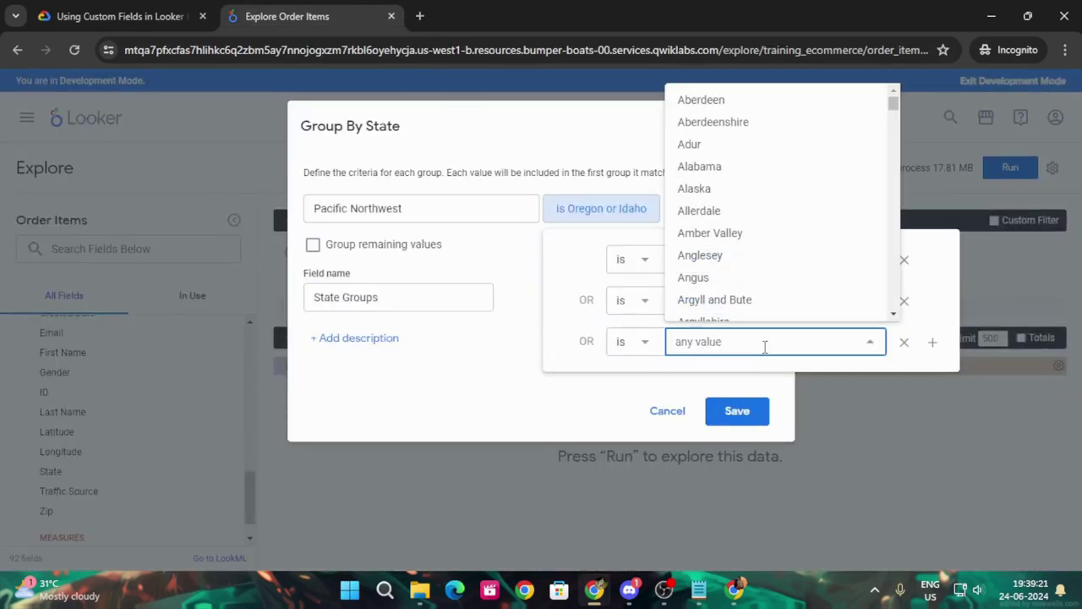
key(ctrl+v)
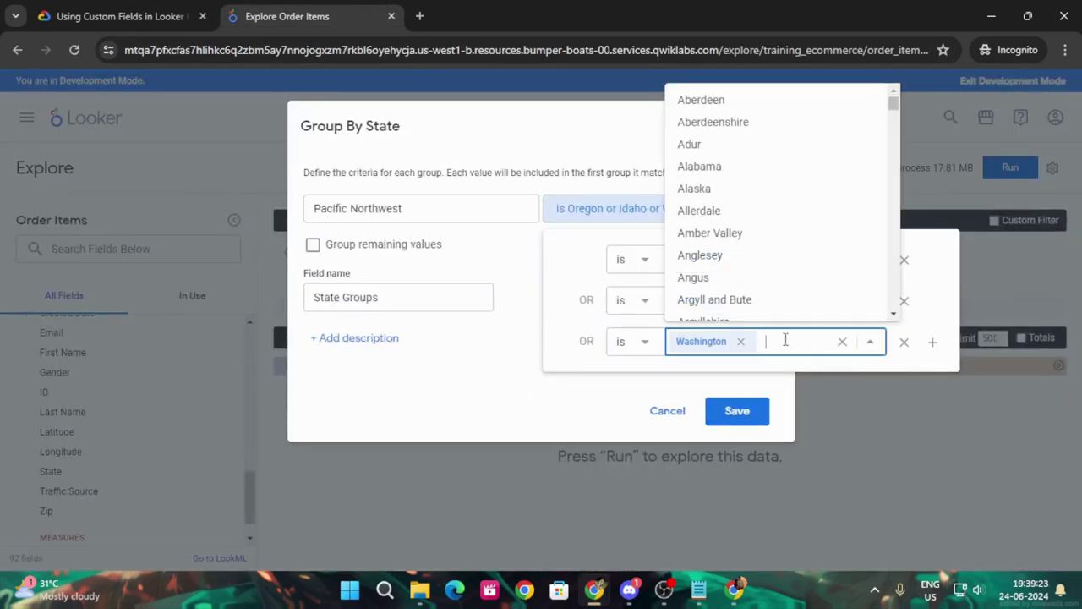
click(765, 373)
Step: Read the lab's next grouping instruction and enable grouping of the remaining state values
click(93, 10)
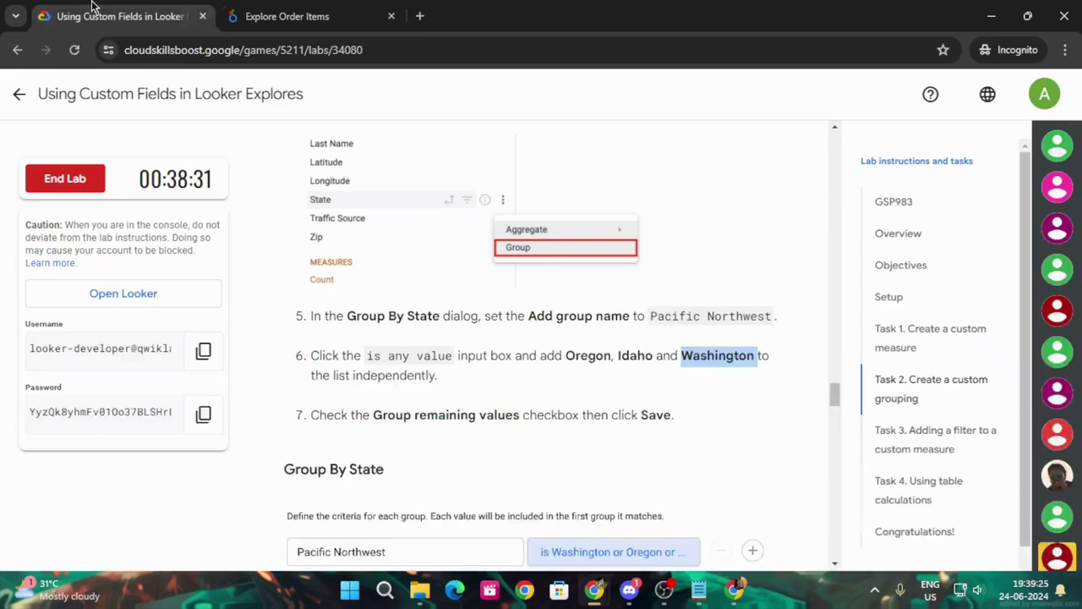
scroll(546, 397, down, 1)
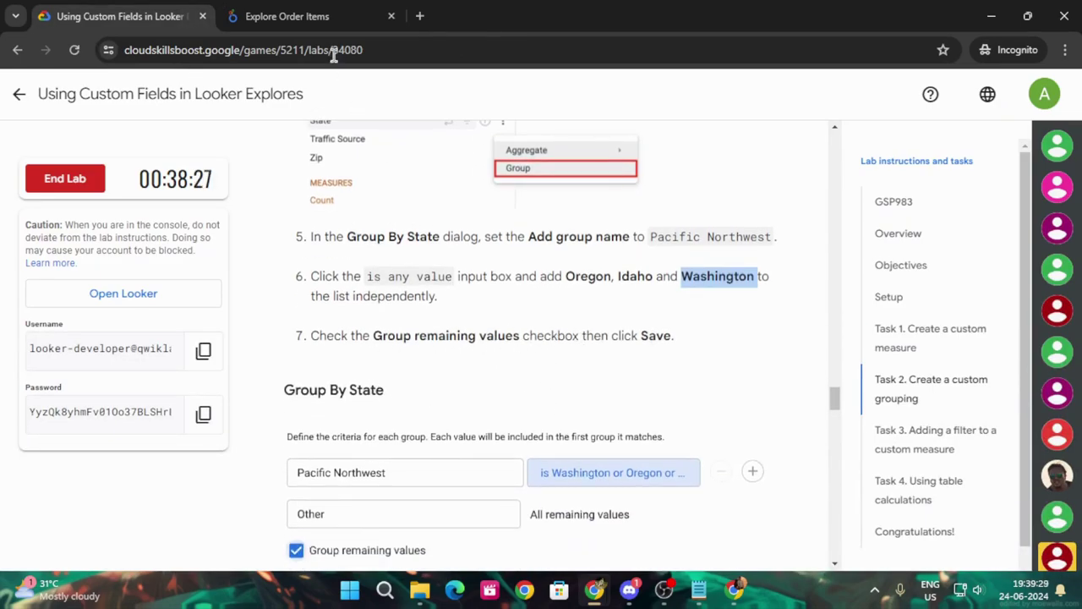
click(322, 7)
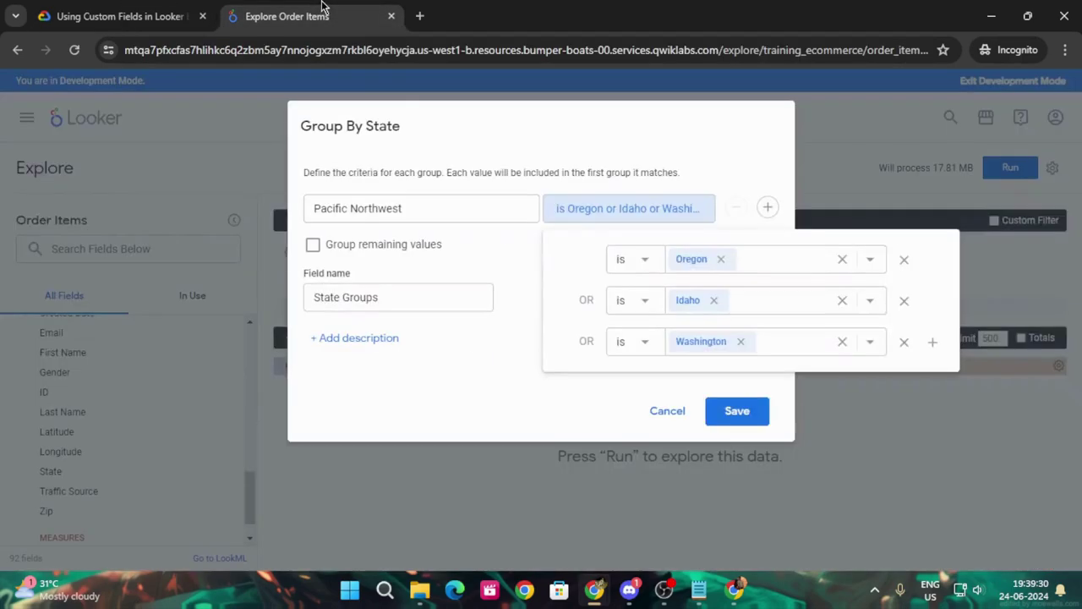
click(792, 383)
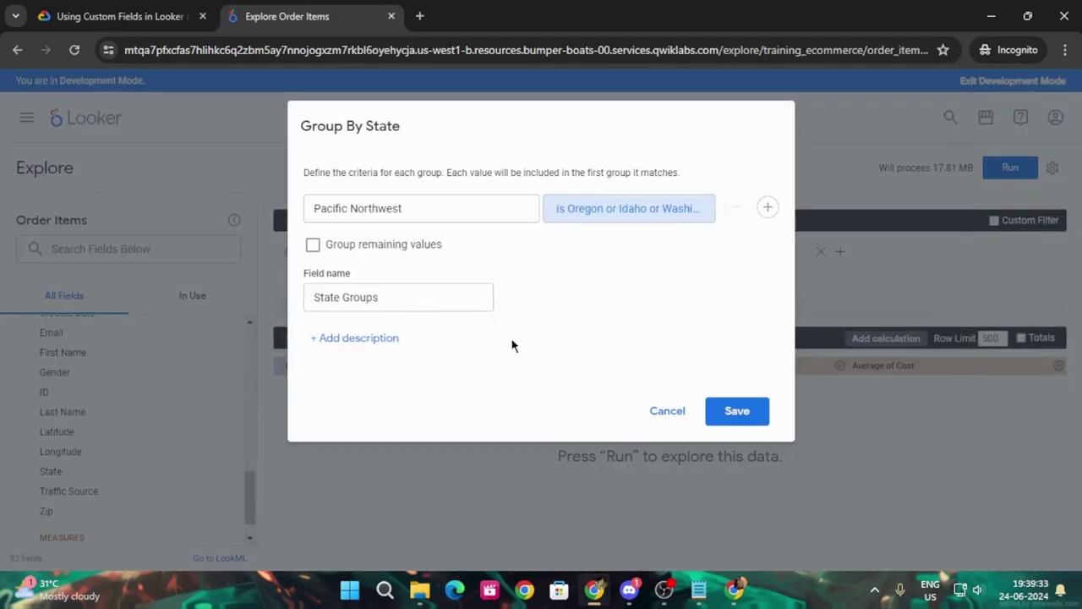
click(334, 247)
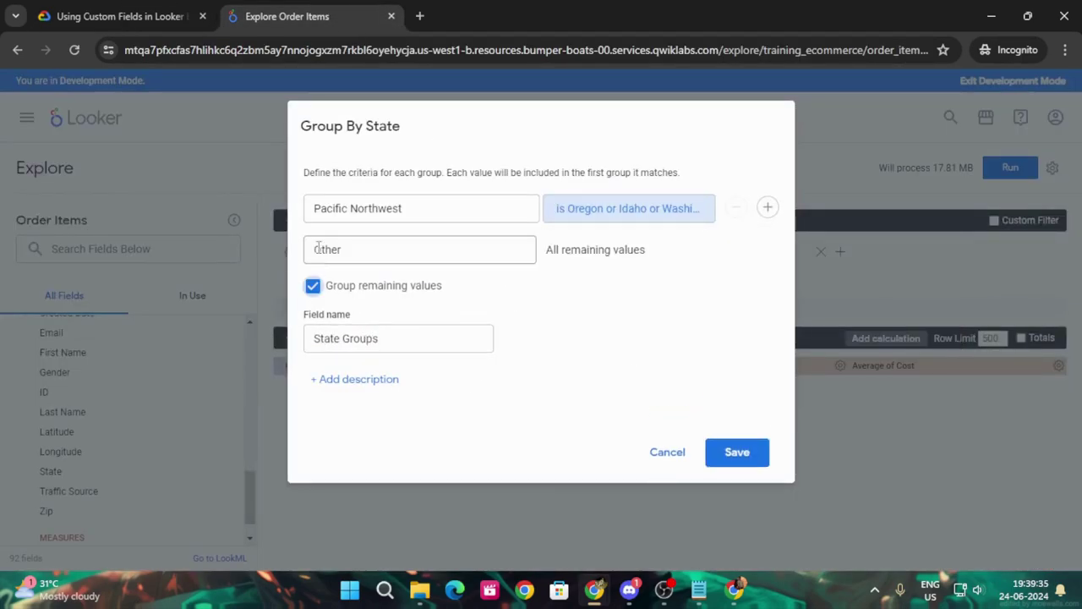
Step: Compare the Group By State settings with the lab's example and save the State Groups custom field
click(96, 6)
scroll(515, 403, down, 3)
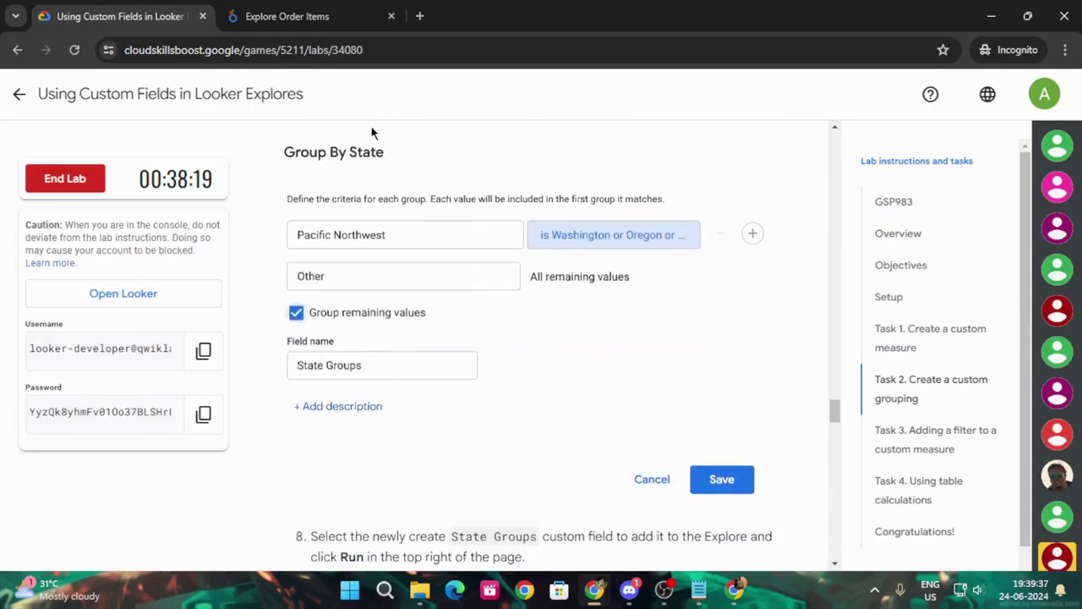
scroll(372, 133, up, 1)
click(287, 16)
click(756, 461)
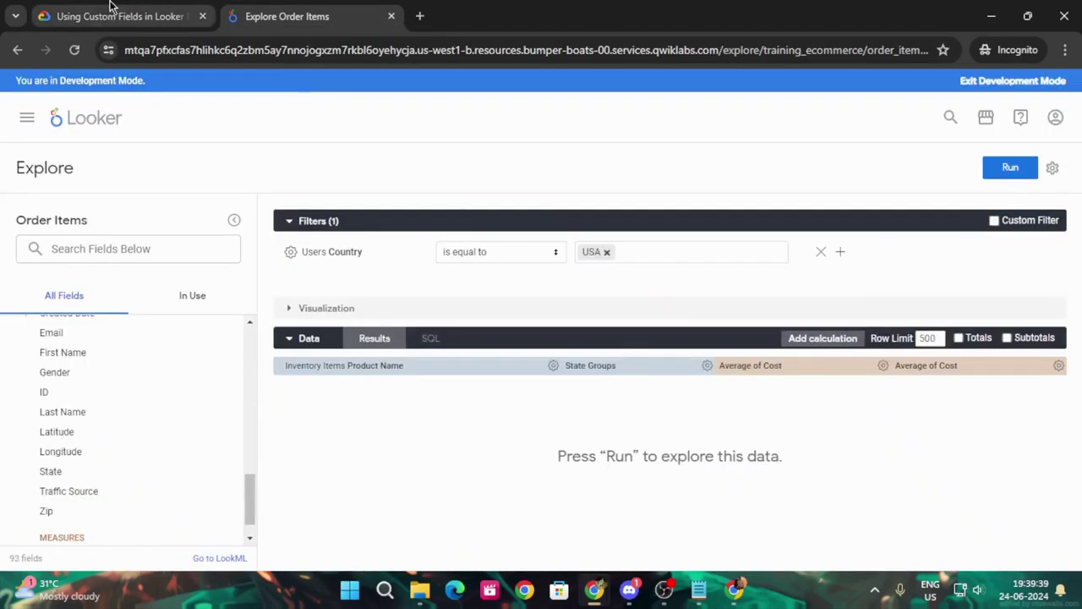
Step: Read the lab's instruction for the State Groups field and sort the Explore by State Groups in ascending order
click(114, 9)
scroll(466, 321, down, 2)
scroll(486, 386, down, 1)
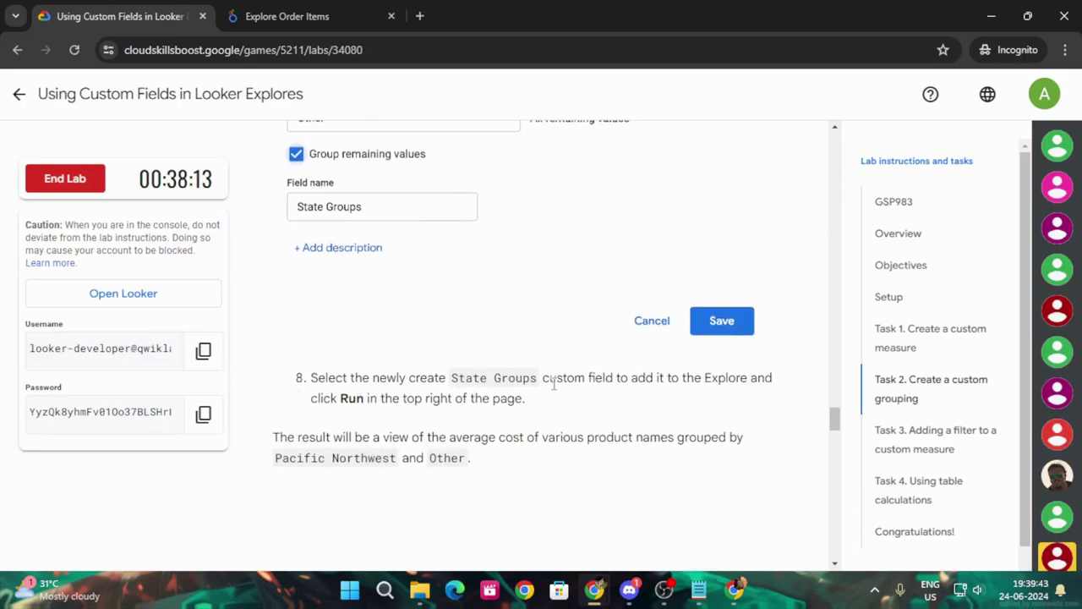
click(320, 16)
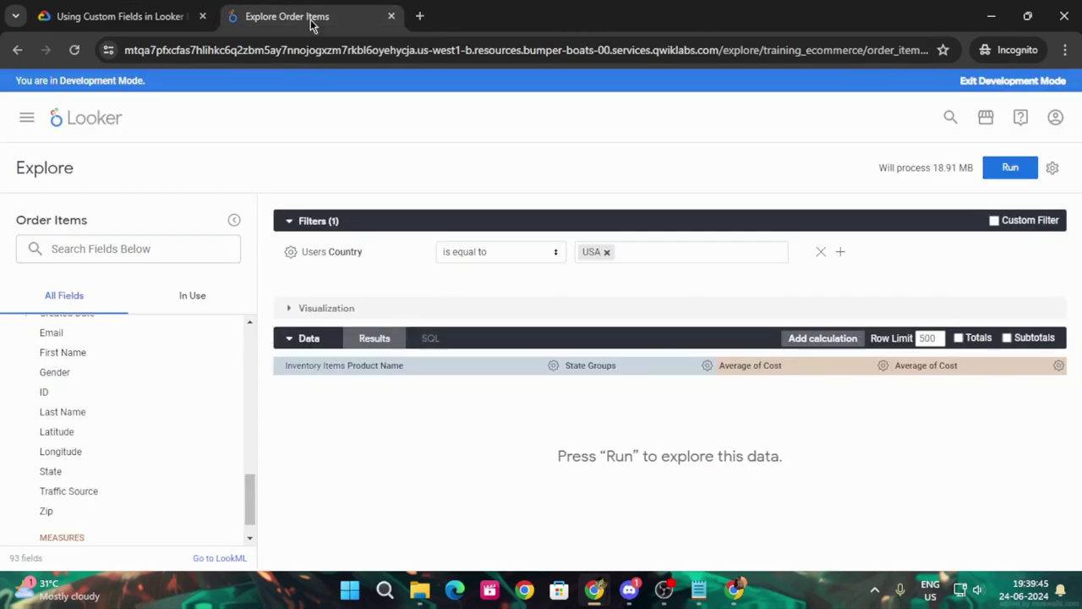
click(656, 373)
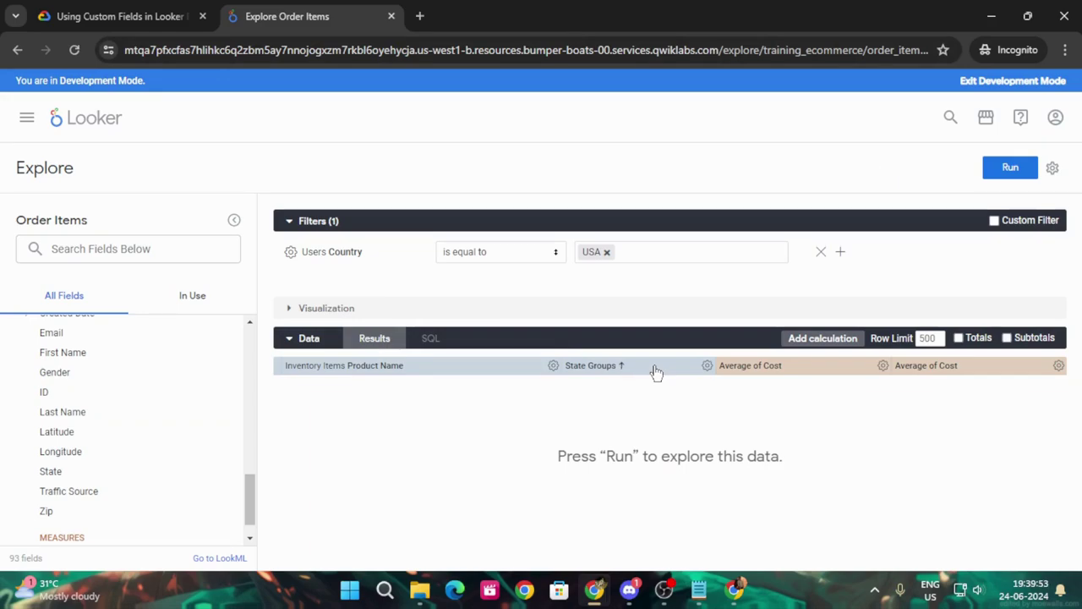
Step: Check the result Task 2 expects in the lab and run the Order Items query
key(ctrl+Tab)
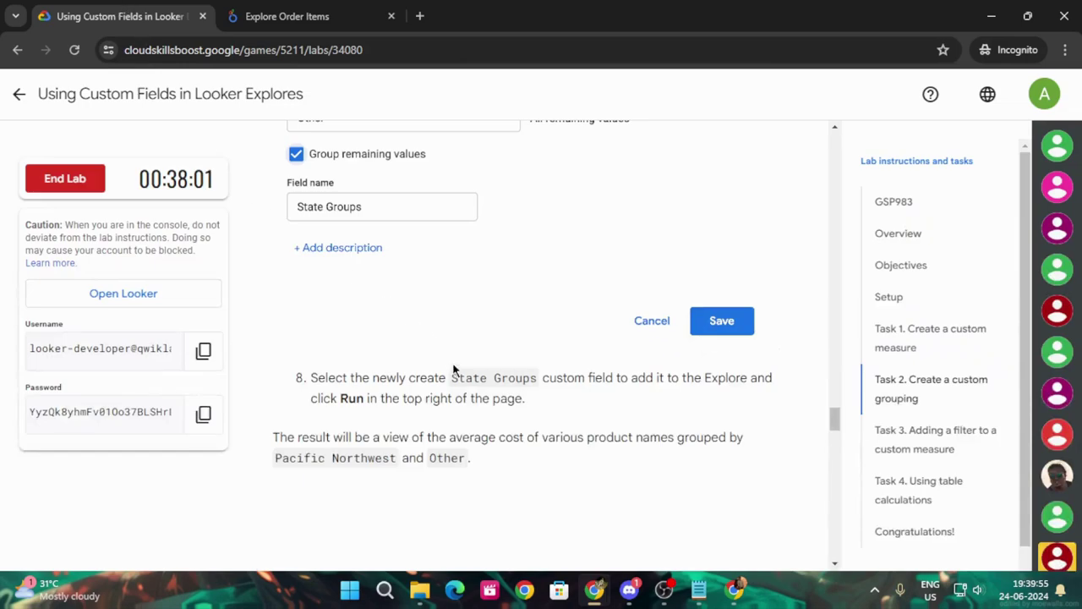
scroll(451, 415, down, 2)
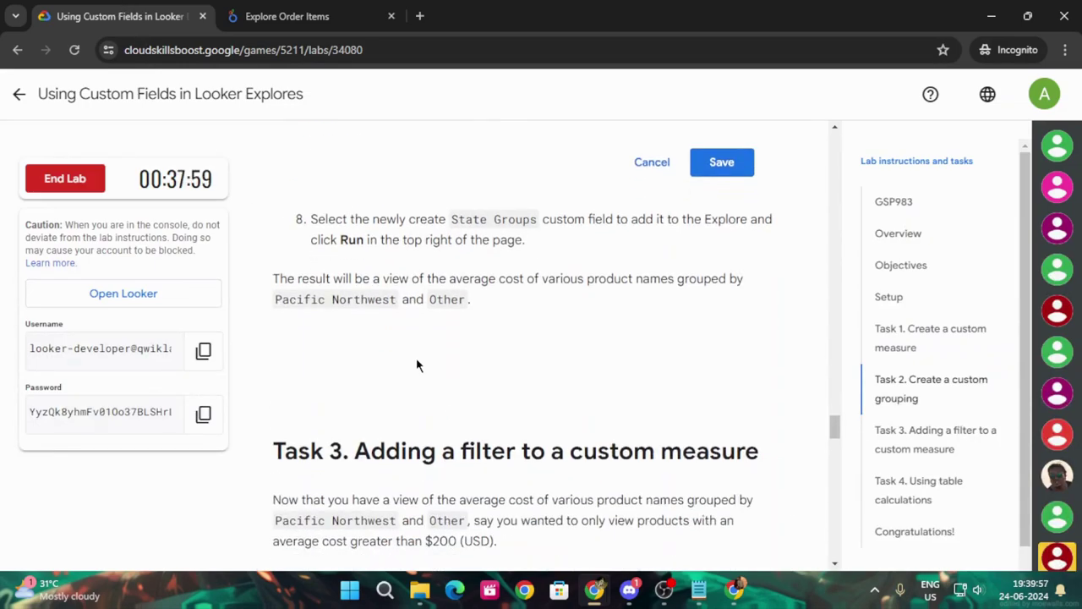
click(243, 7)
click(1004, 170)
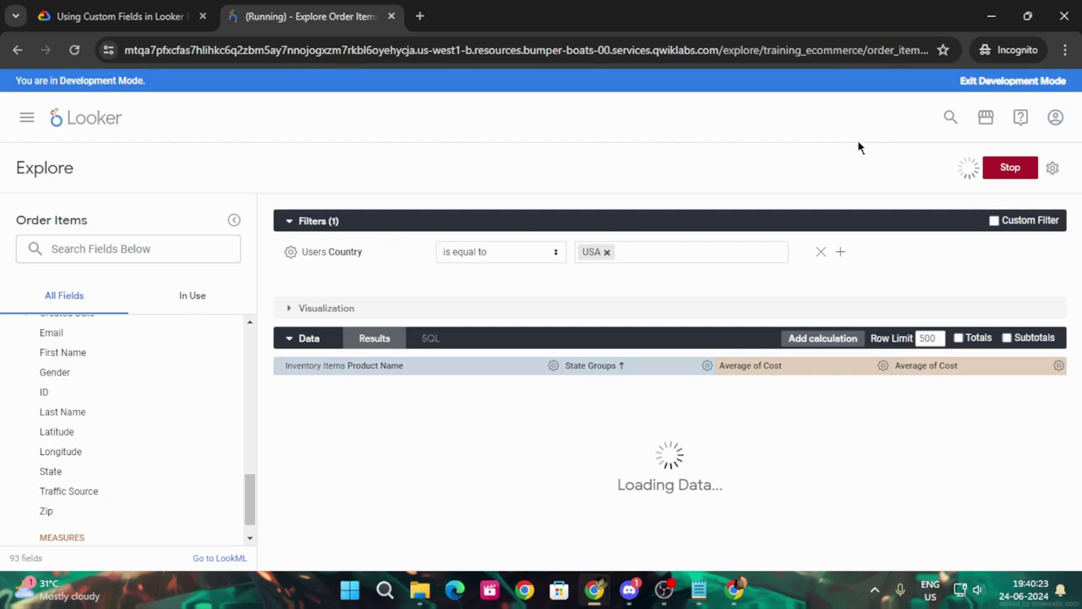
Step: Look through the Task 3 filter instructions and check the lab progress for the "Create a custom measure" objective
click(169, 15)
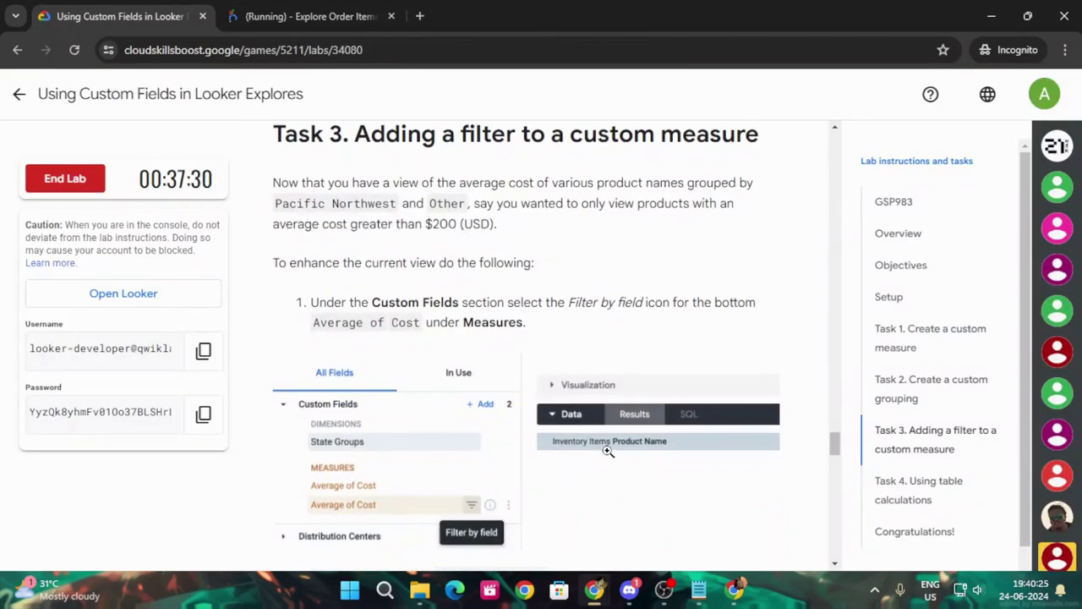
scroll(609, 440, down, 5)
scroll(478, 410, up, 4)
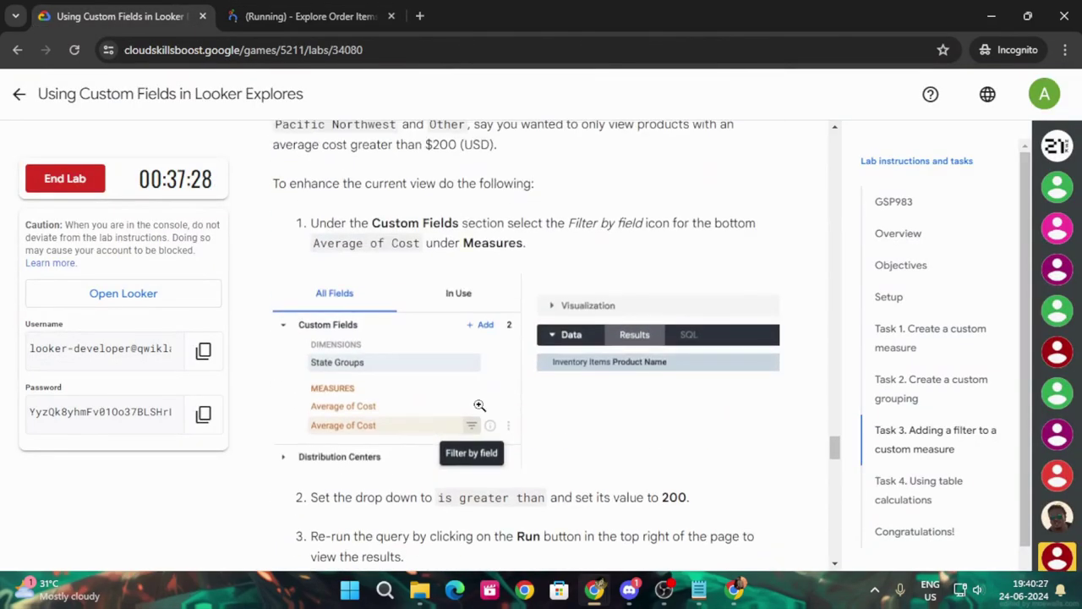
scroll(479, 406, up, 4)
click(305, 16)
click(73, 7)
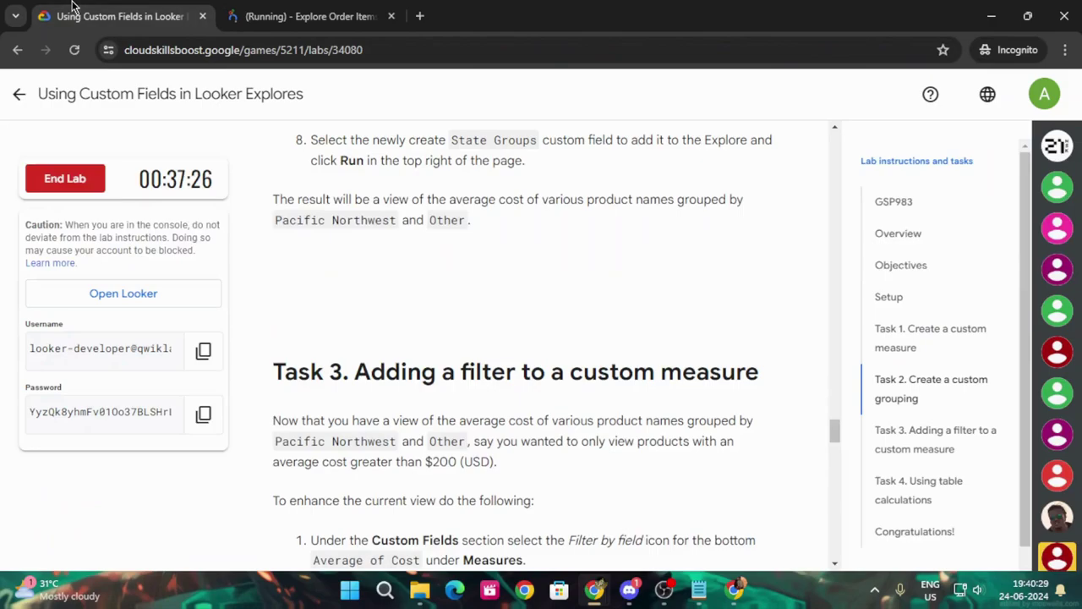
scroll(575, 386, down, 10)
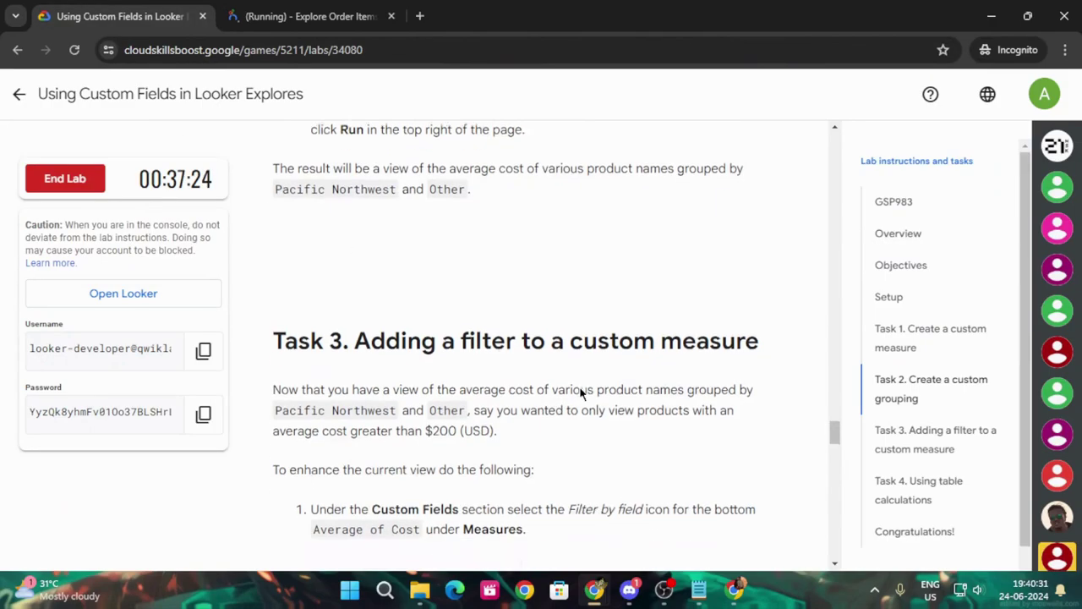
click(409, 331)
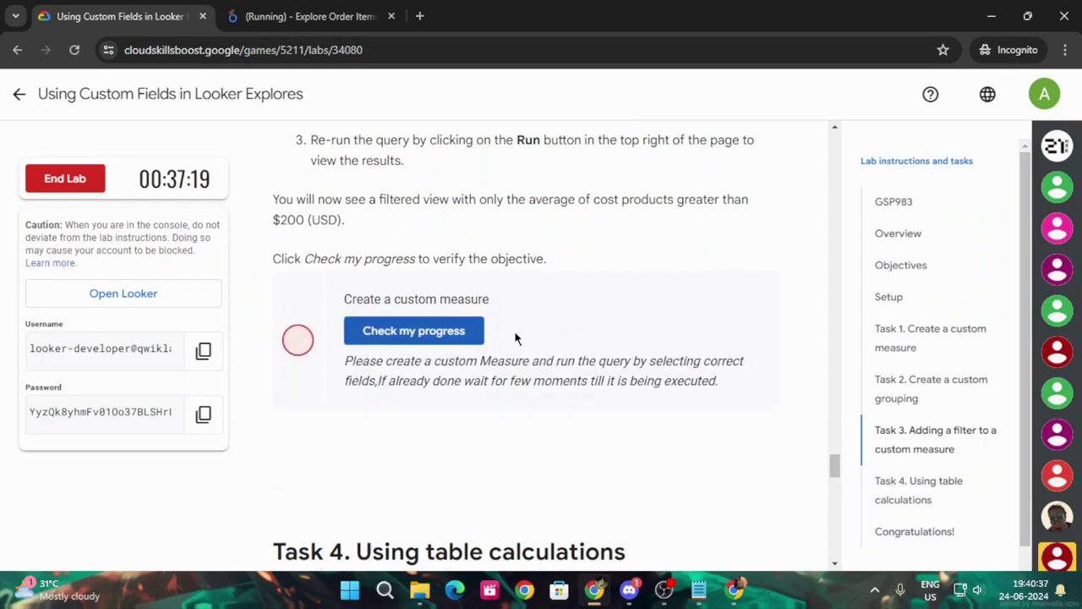
Step: Examine the grouped query results and read which Average of Cost measure Task 3 wants filtered
scroll(518, 335, up, 10)
scroll(518, 333, down, 5)
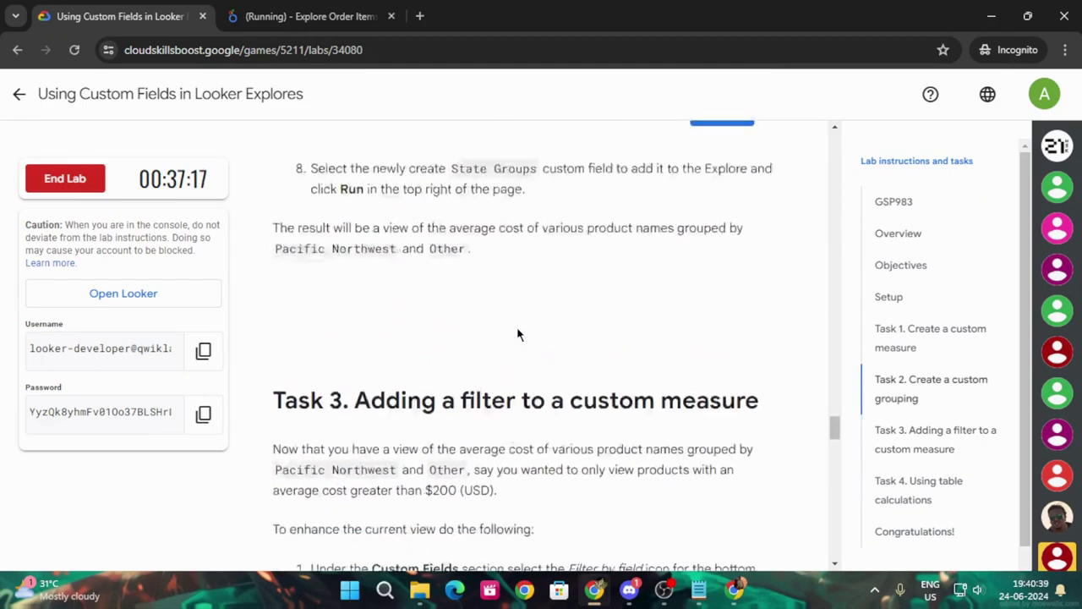
click(264, 11)
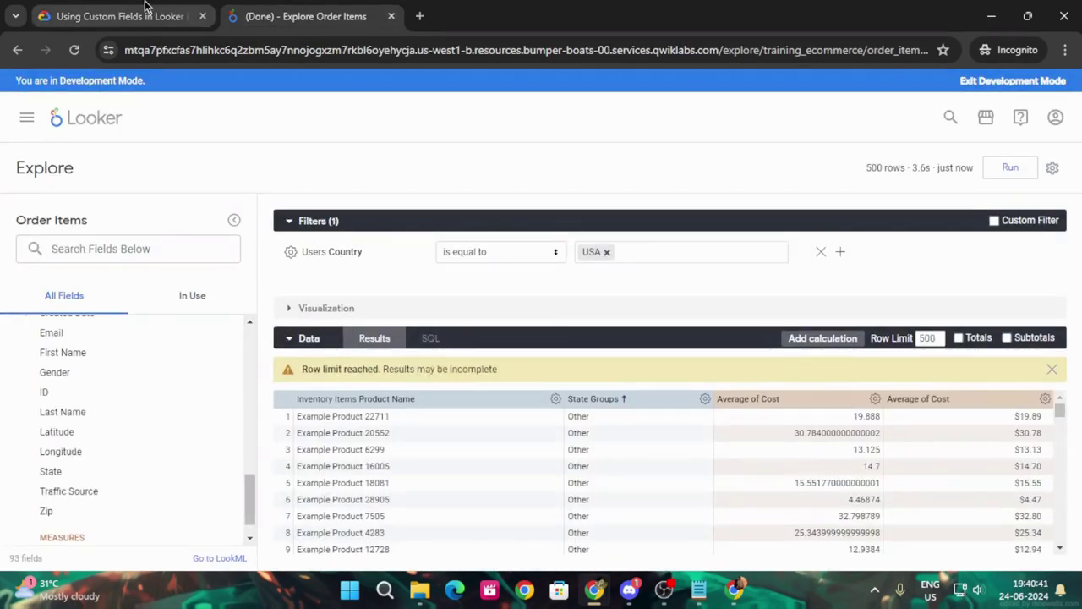
click(72, 10)
scroll(622, 423, up, 1)
scroll(621, 423, up, 1)
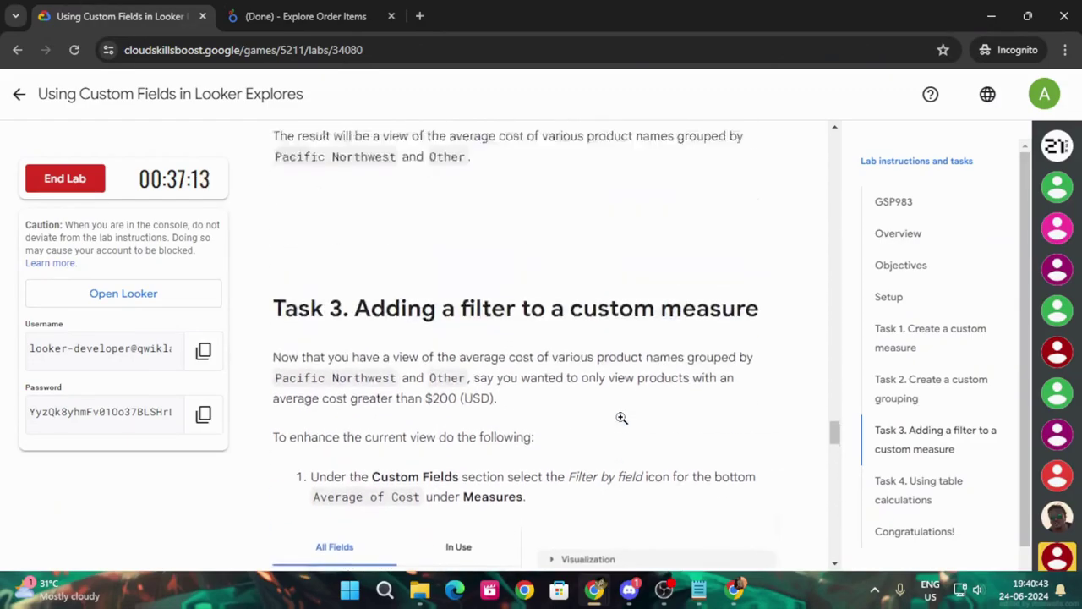
scroll(623, 419, down, 3)
scroll(618, 437, up, 2)
scroll(618, 437, down, 3)
scroll(618, 439, up, 3)
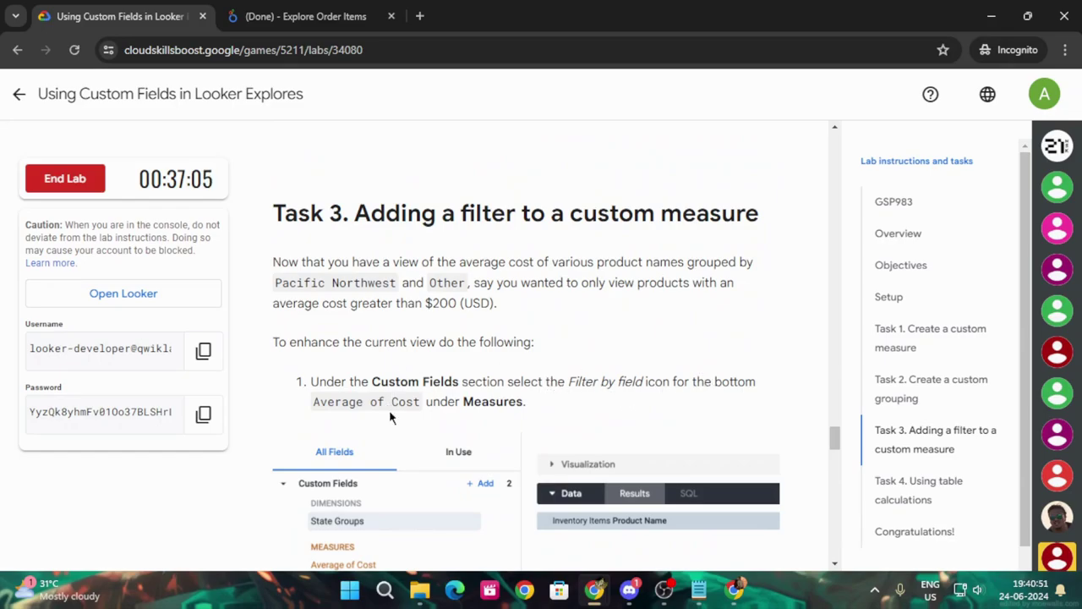
Step: Add a filter on the upper Average of Cost custom measure in the Order Items Explore
click(305, 16)
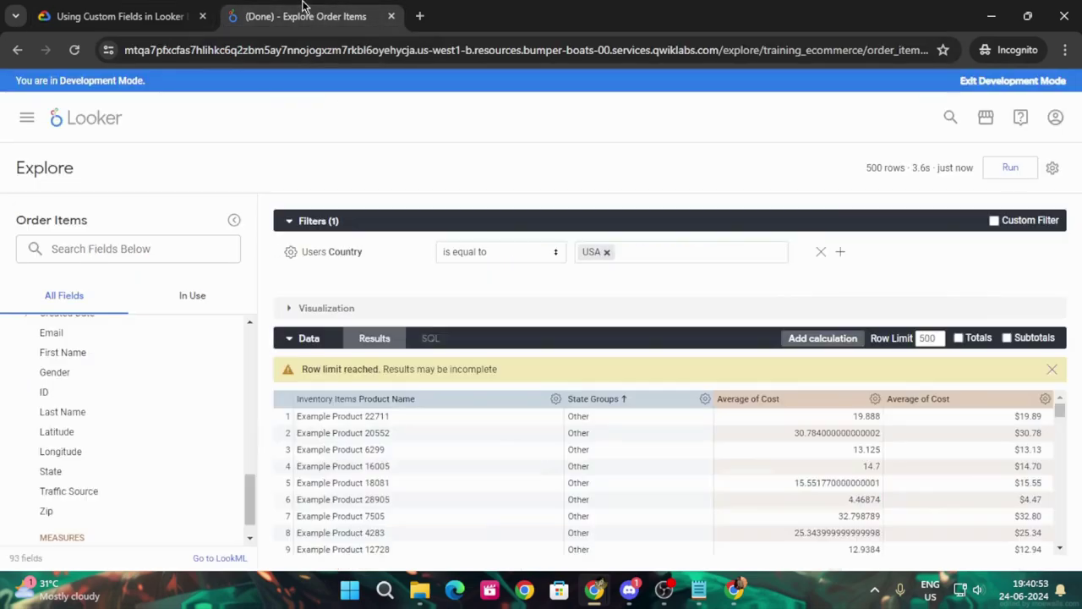
scroll(36, 494, up, 5)
scroll(135, 457, up, 5)
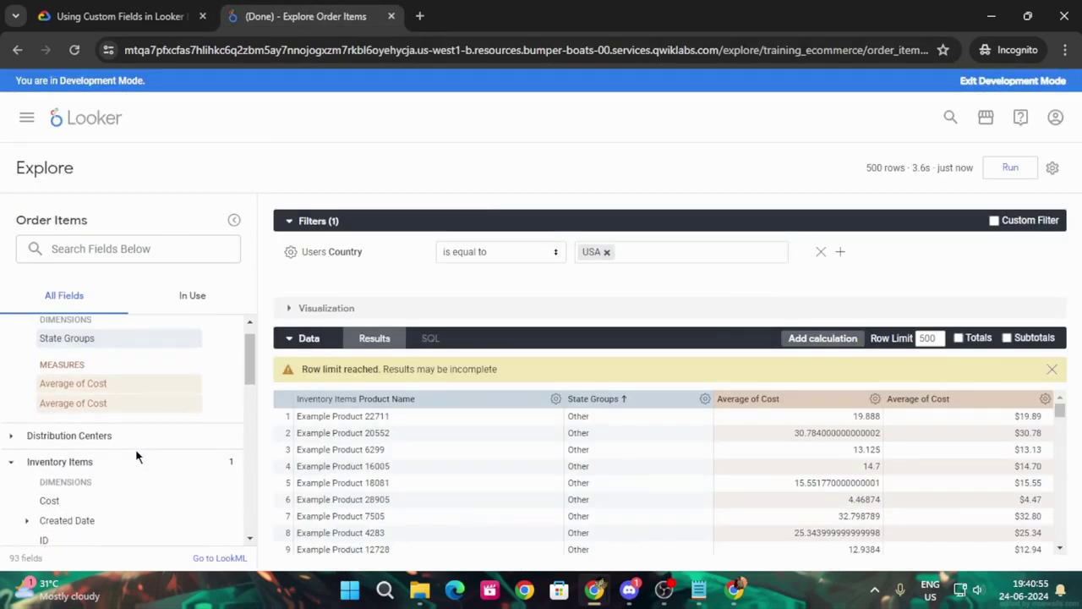
scroll(150, 454, up, 2)
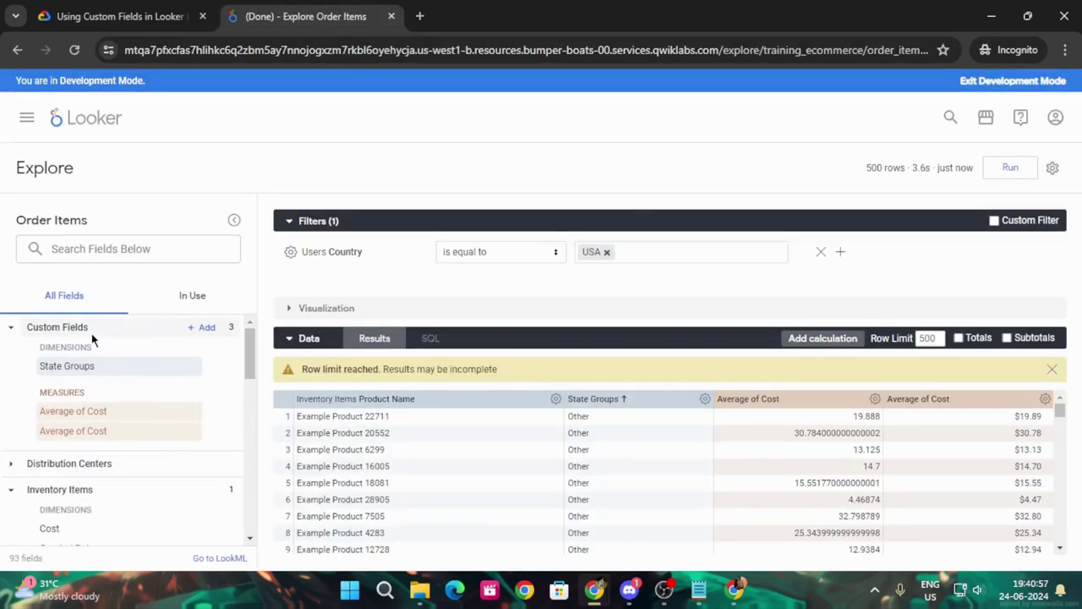
click(119, 7)
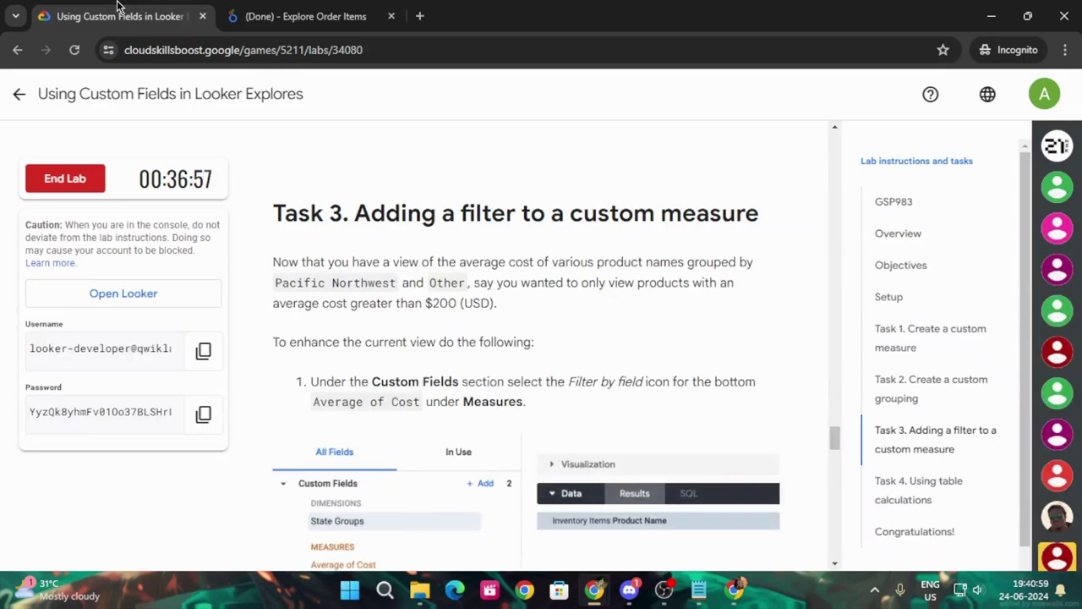
click(296, 8)
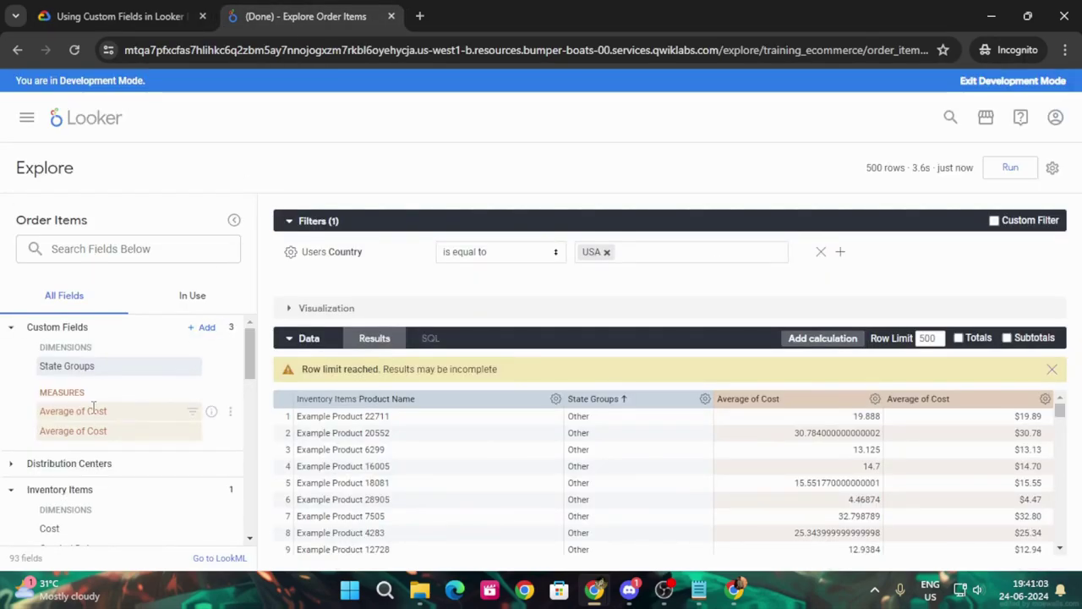
click(194, 412)
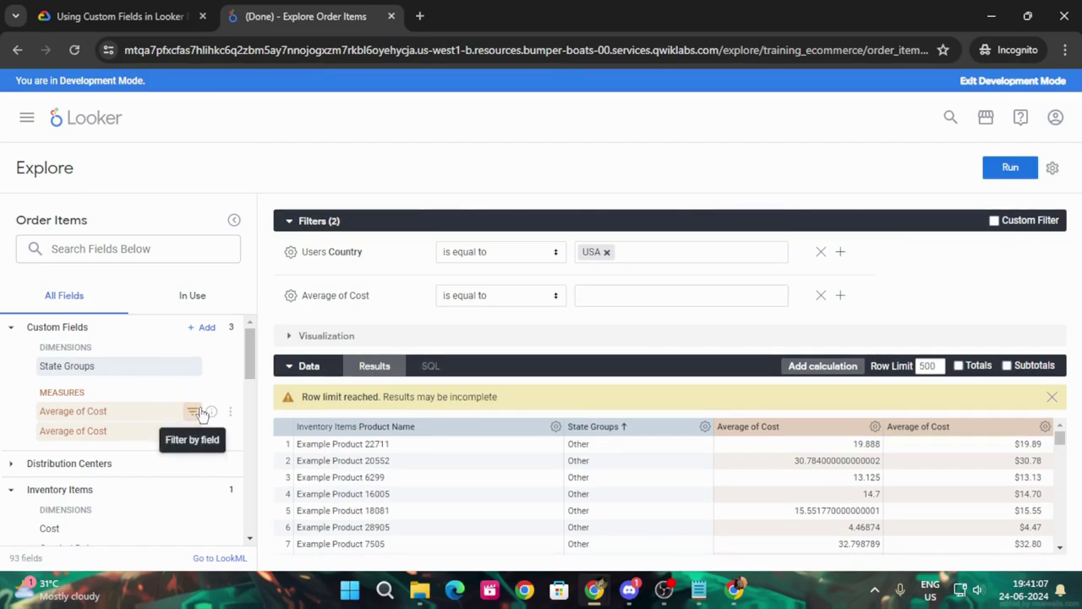
Step: Read the lab's filter condition and set the Average of Cost filter to is greater than 200
click(109, 12)
scroll(714, 433, down, 3)
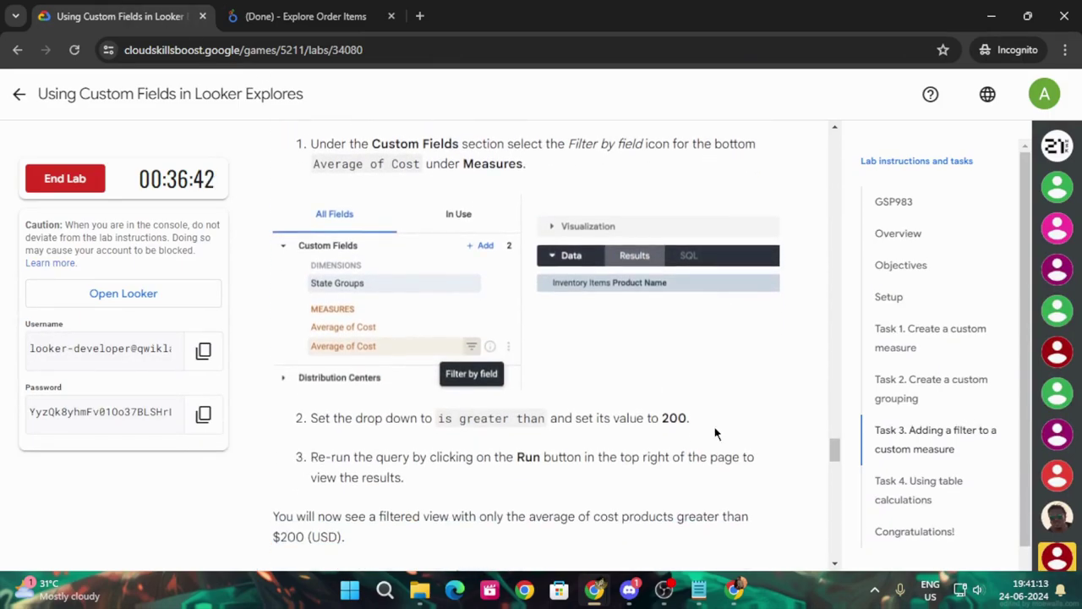
click(304, 16)
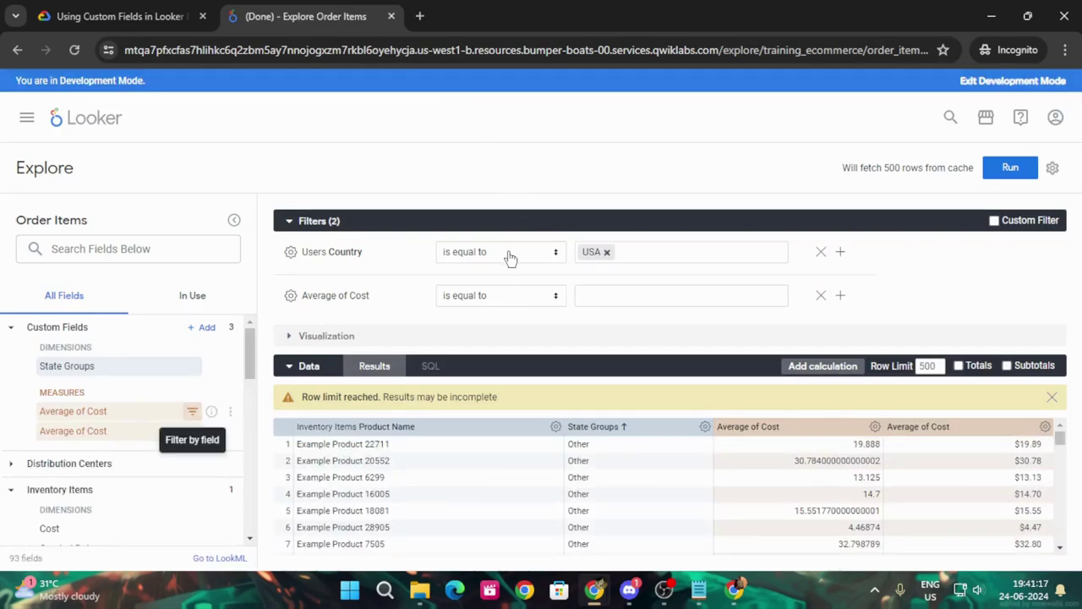
click(491, 295)
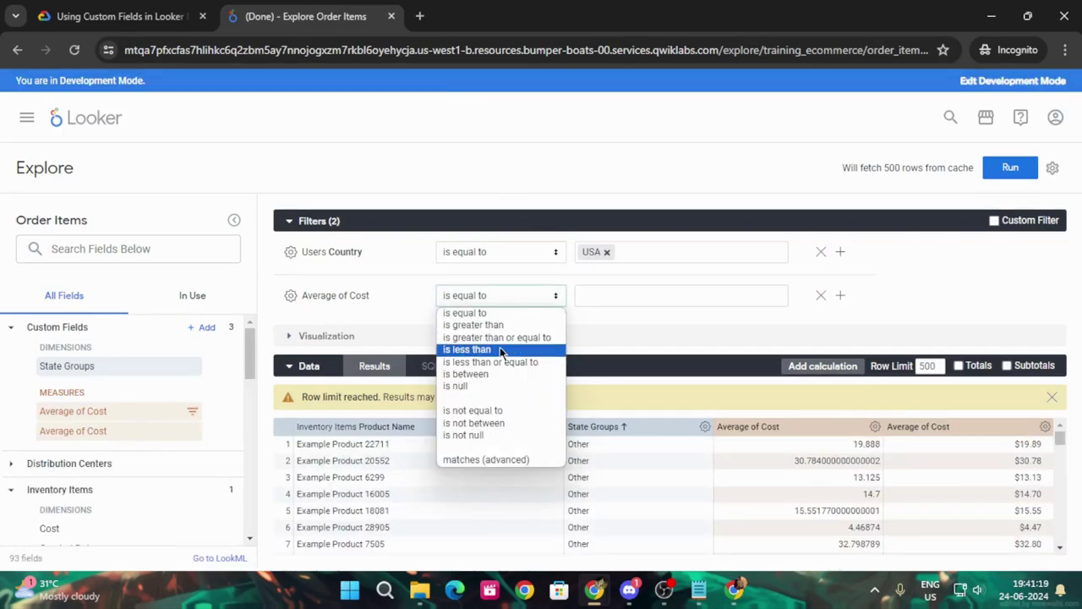
click(496, 324)
click(181, 9)
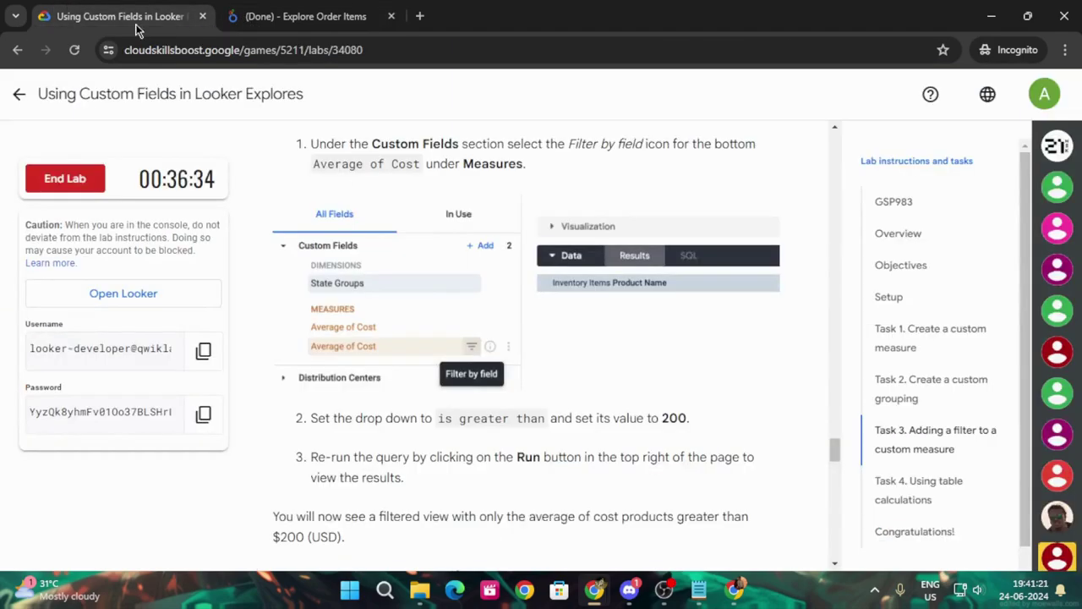
click(359, 7)
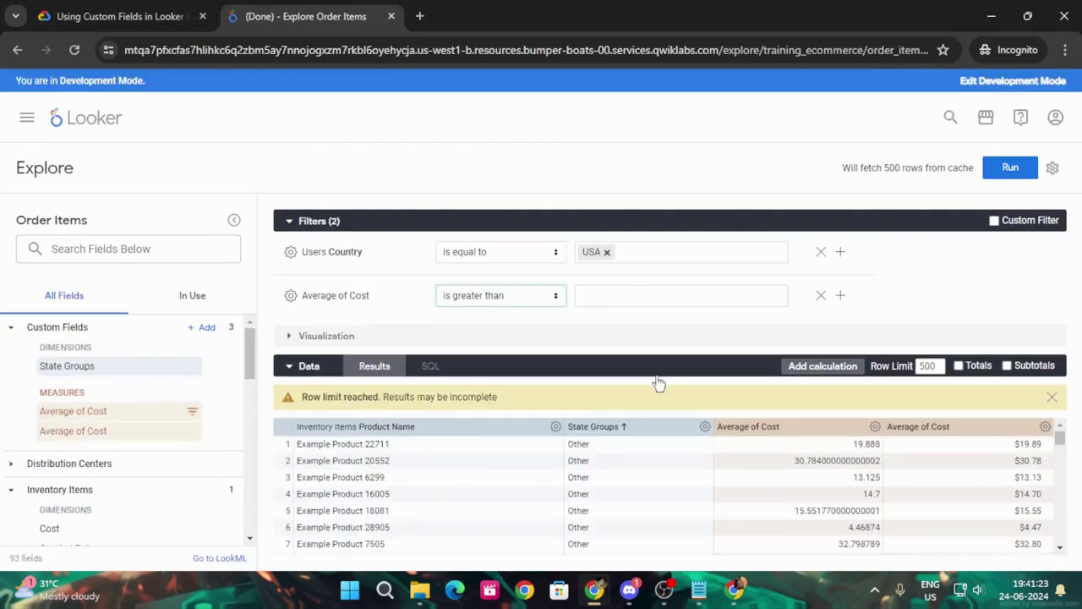
click(614, 288)
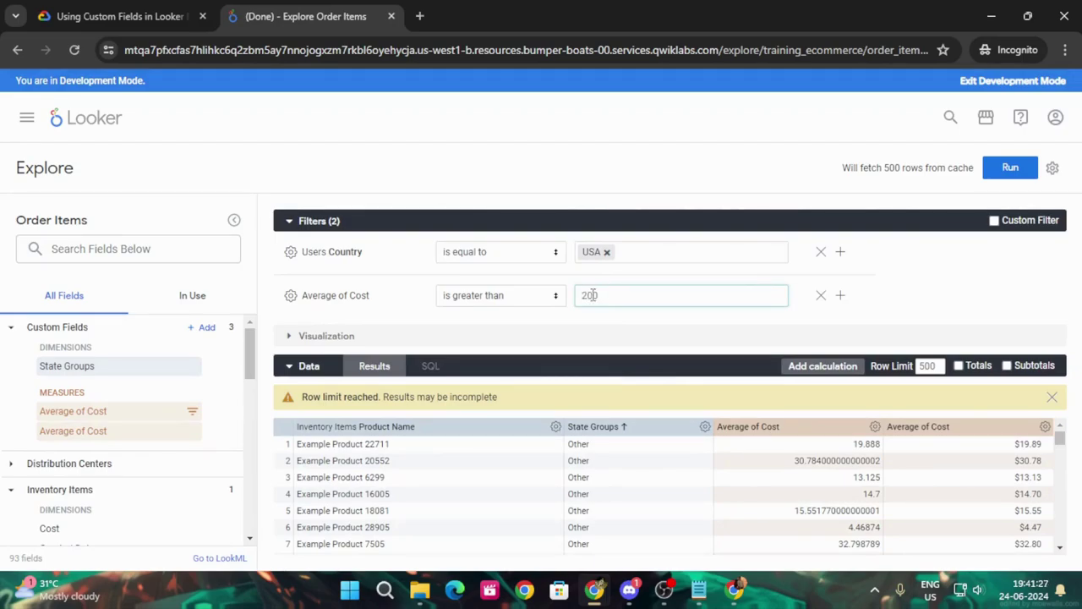
Step: Read the final Task 3 instruction in the lab and run the filtered Order Items query
click(126, 12)
scroll(625, 452, down, 2)
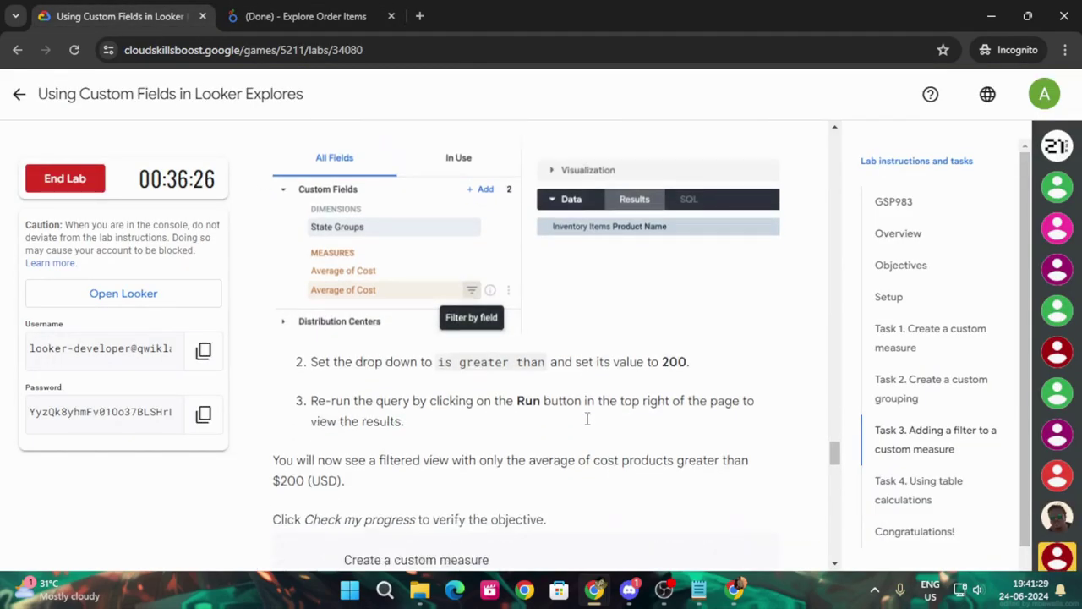
click(296, 7)
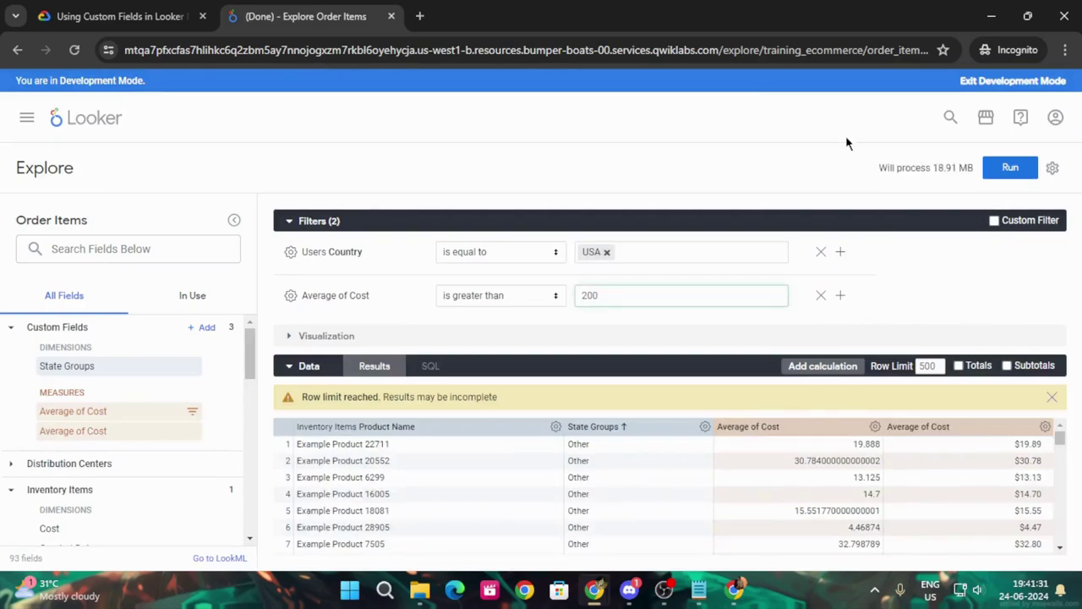
click(1014, 167)
Step: Check the lab progress for the "Create a custom measure" objective and look through the Task 4 table calculation instructions
click(152, 7)
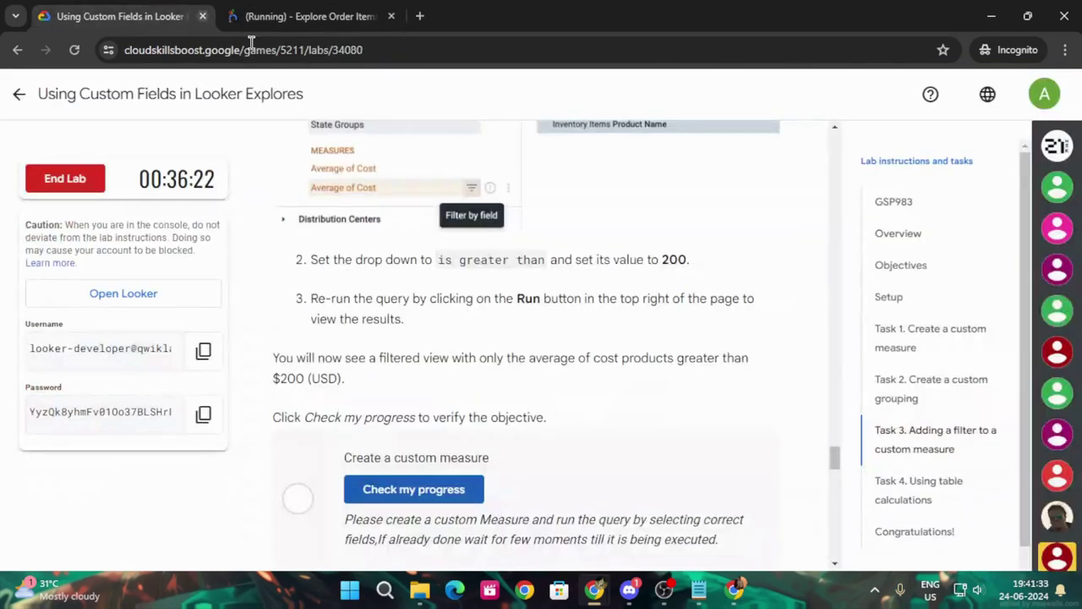
scroll(551, 344, down, 1)
click(413, 409)
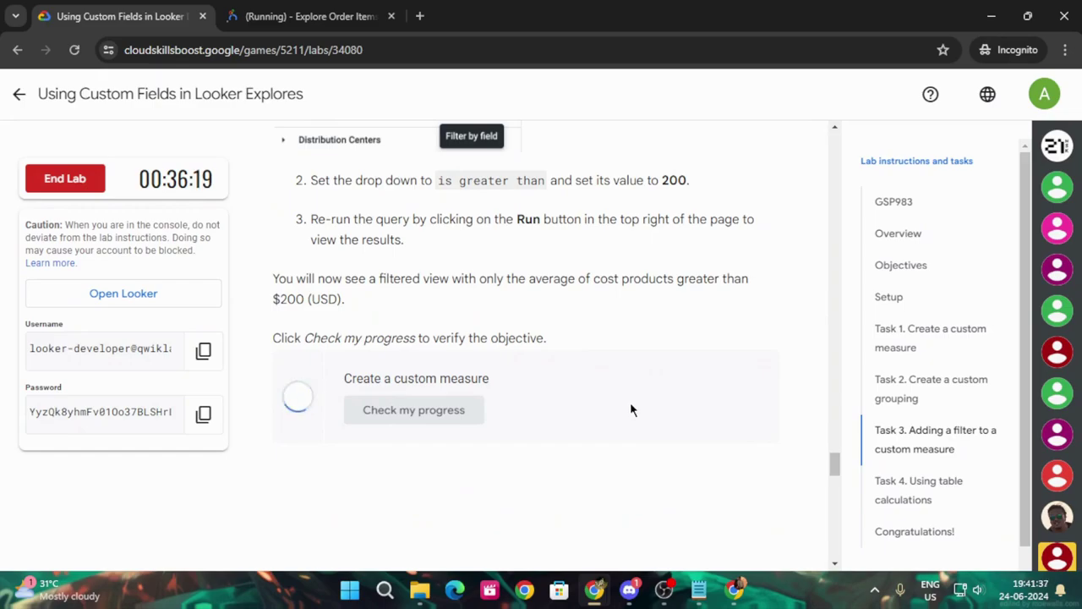
scroll(629, 409, down, 5)
scroll(631, 405, down, 12)
scroll(630, 405, up, 12)
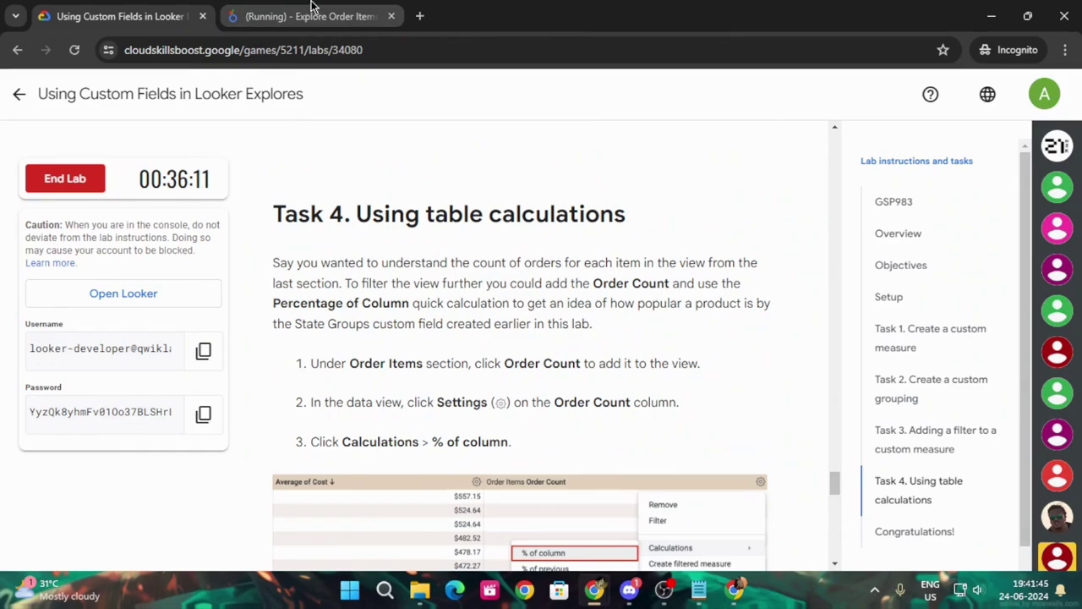
Step: Add the Order Count measure from the Order Items view to the Explore
click(311, 7)
scroll(119, 415, down, 5)
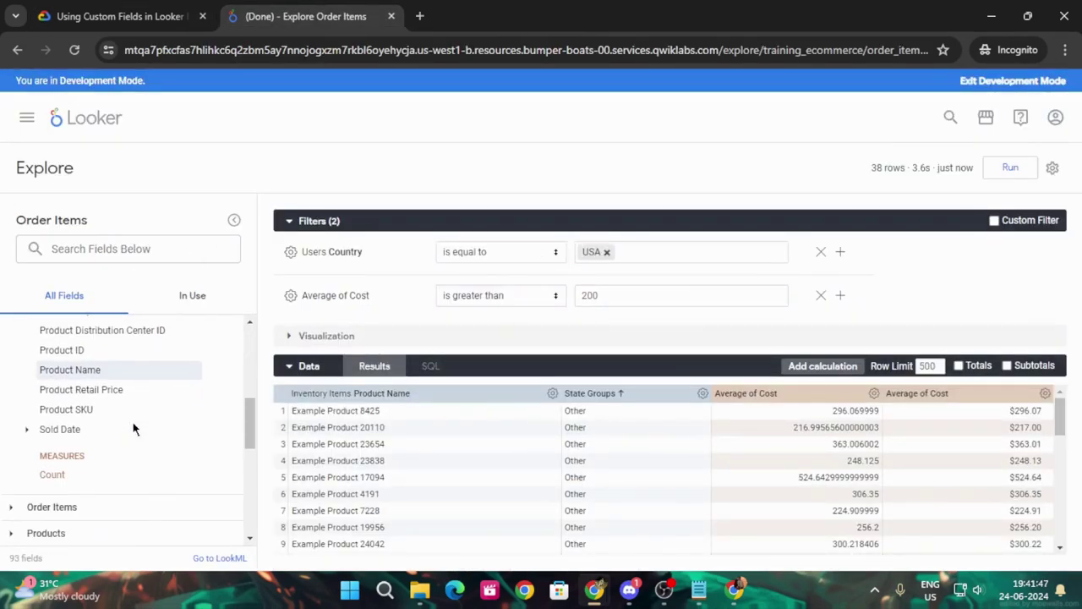
click(74, 511)
scroll(84, 511, down, 1)
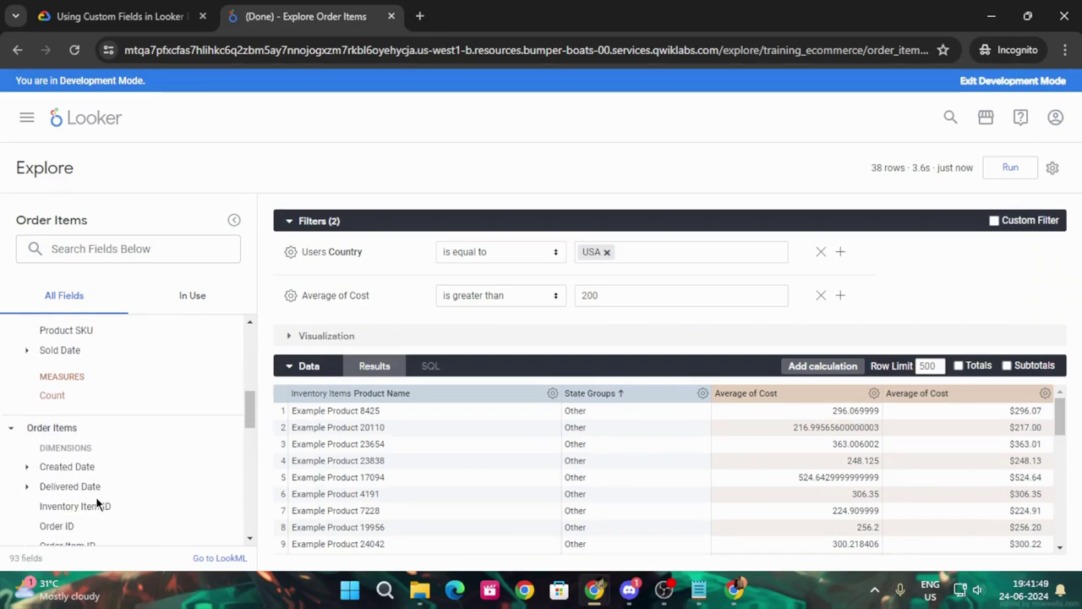
scroll(97, 505, down, 2)
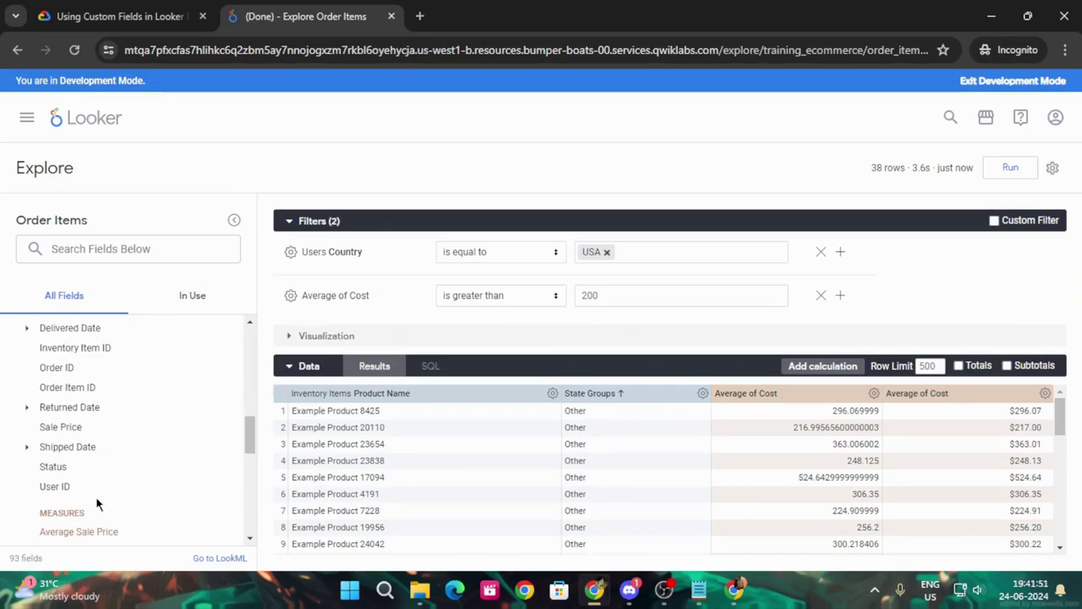
scroll(97, 503, up, 1)
click(157, 7)
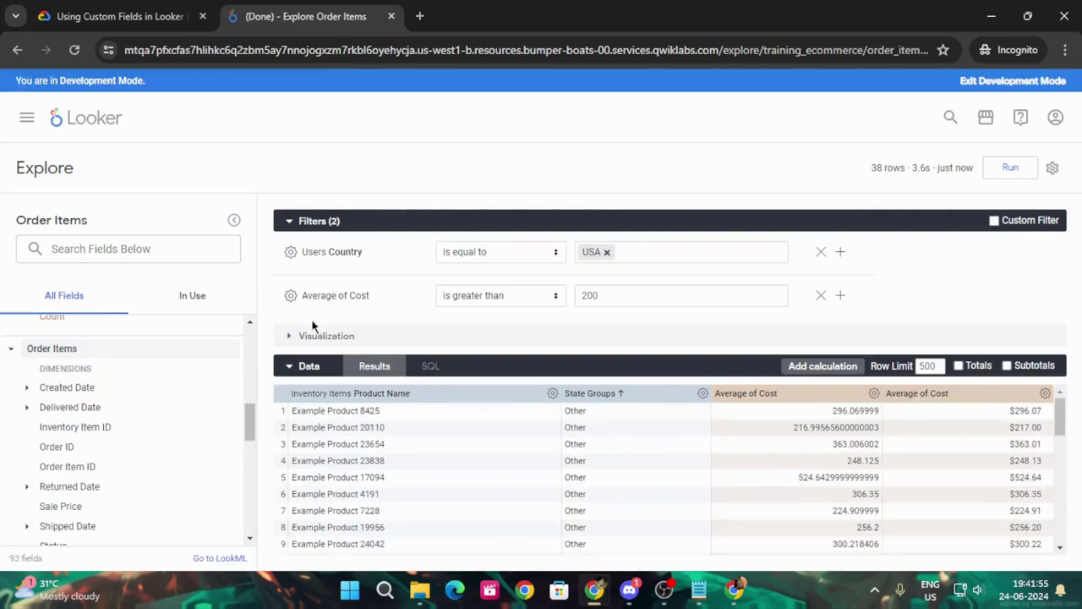
click(306, 16)
scroll(129, 434, down, 1)
scroll(130, 433, down, 1)
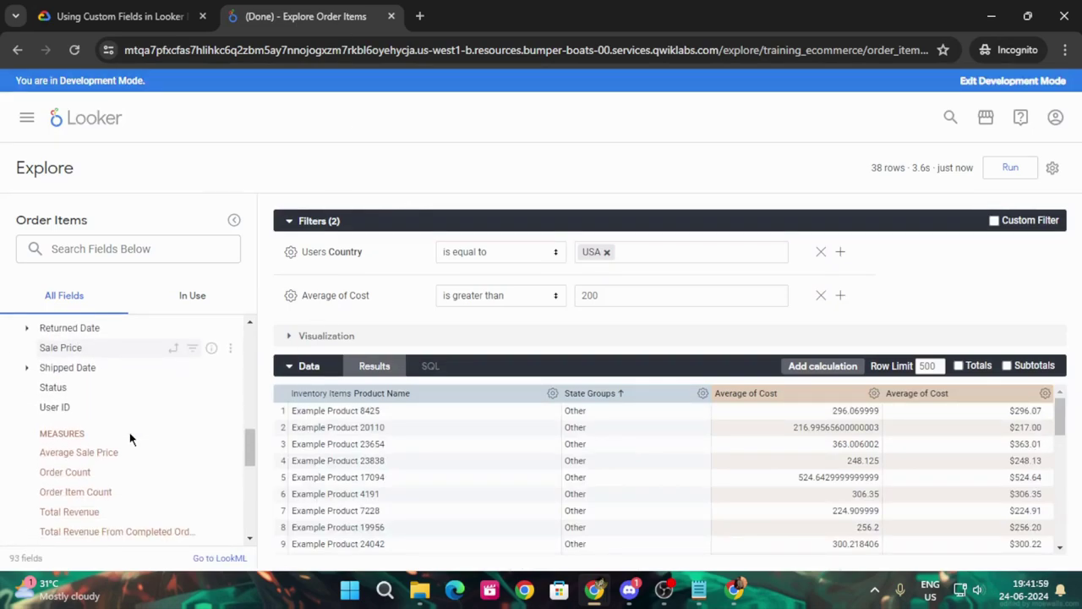
click(59, 472)
Step: Follow the lab's Task 4 instructions to add a % of column calculation on the Order Count column
click(118, 11)
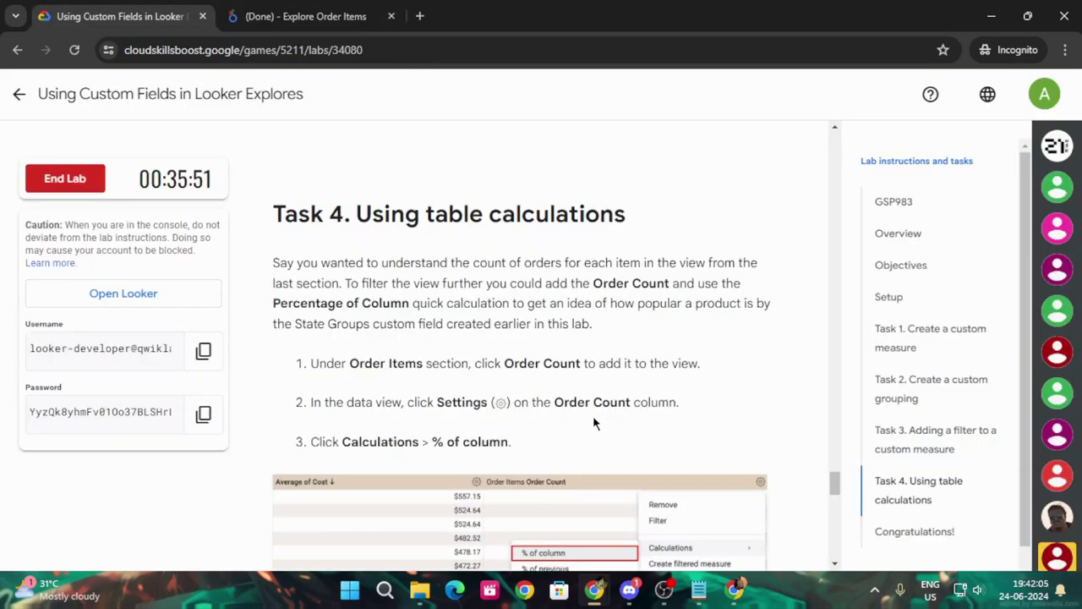
click(301, 13)
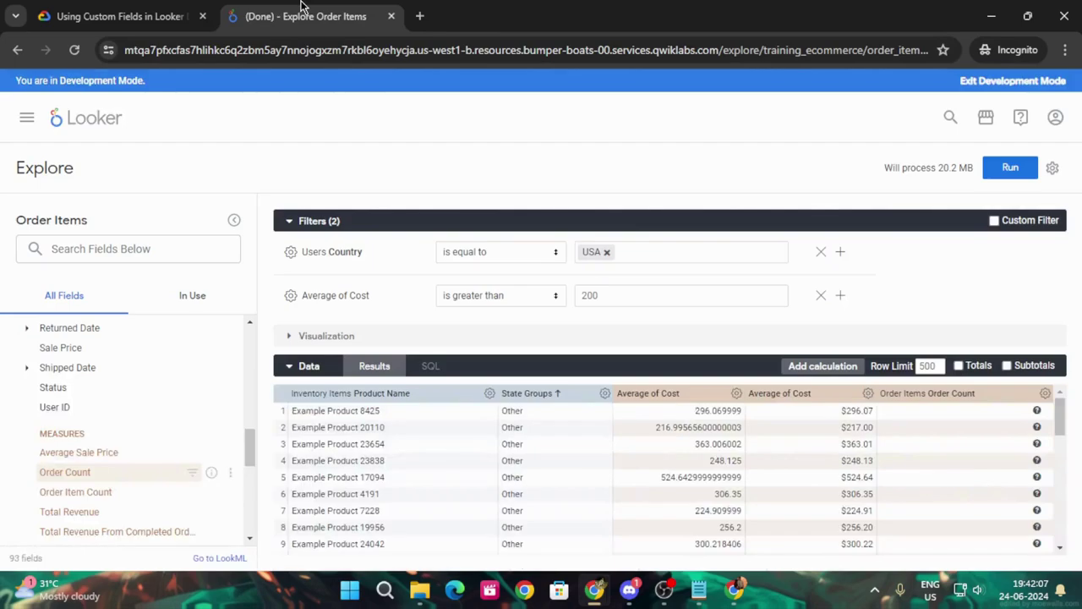
click(1046, 394)
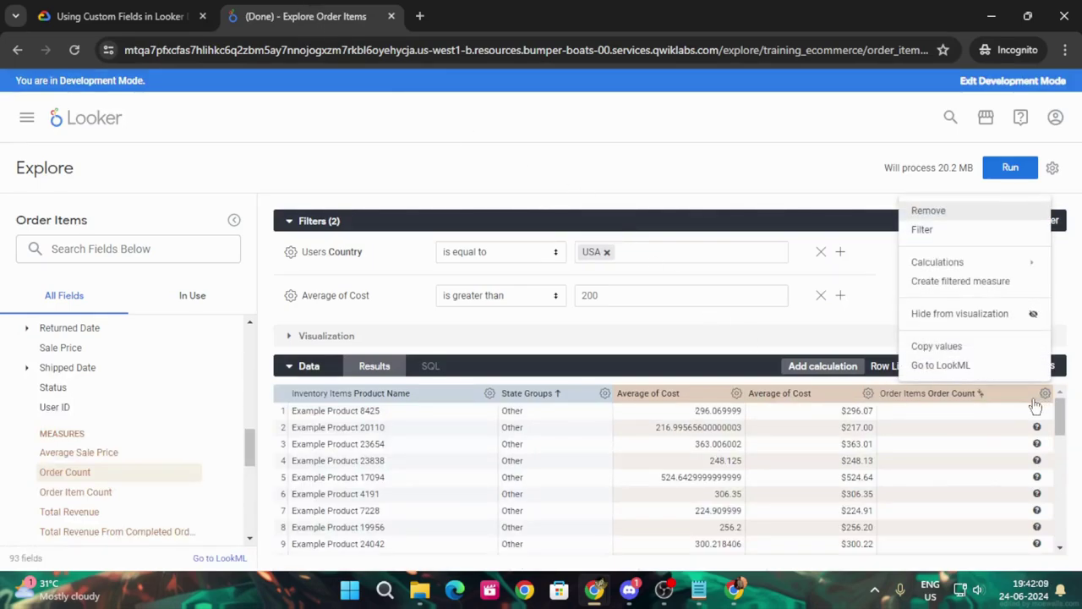
click(144, 7)
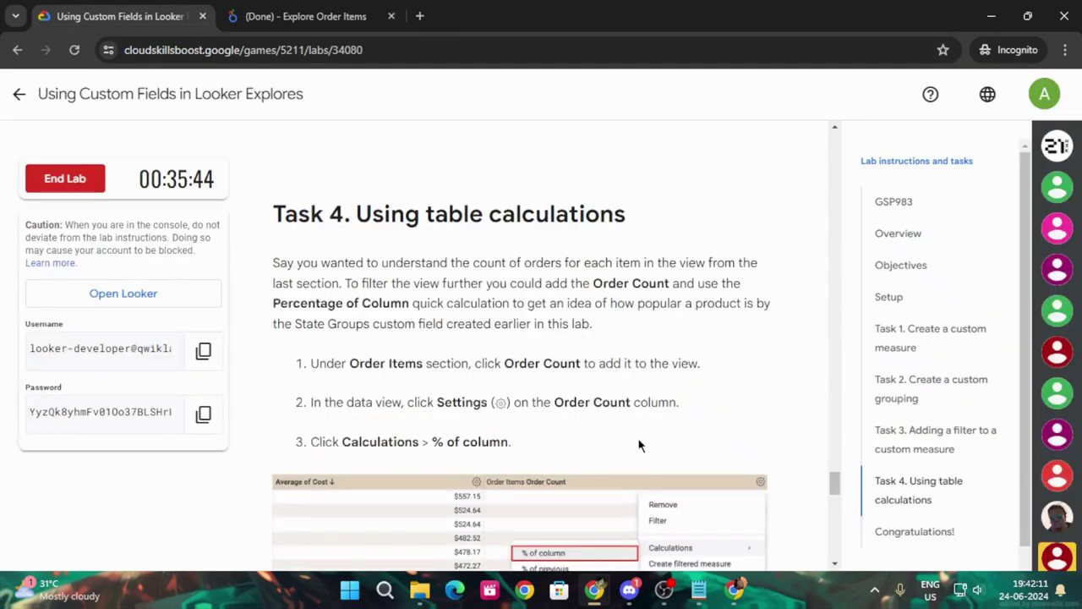
scroll(511, 423, down, 1)
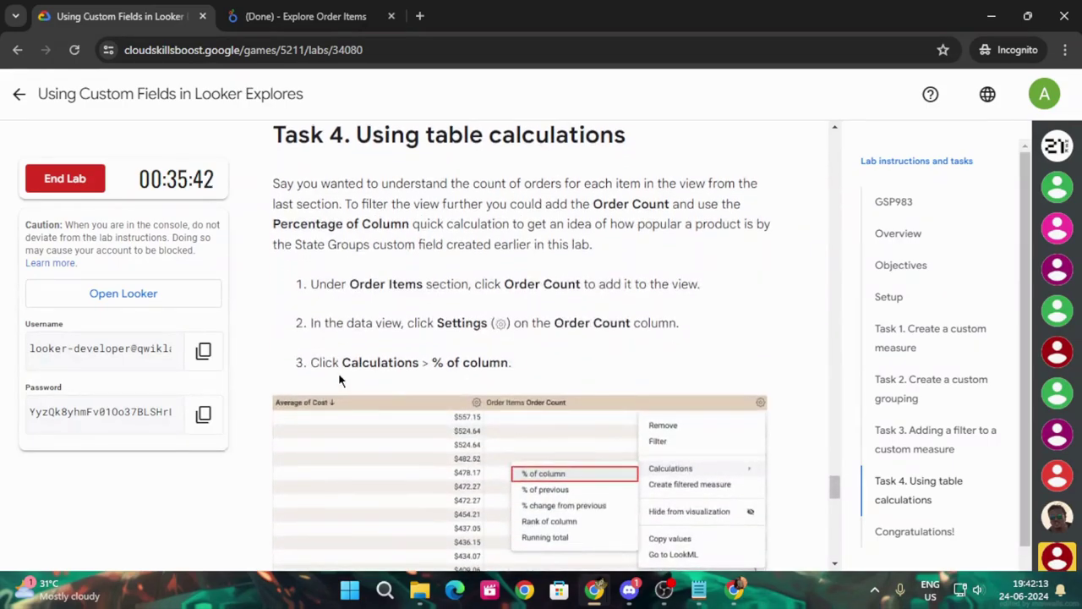
scroll(362, 372, down, 1)
click(300, 16)
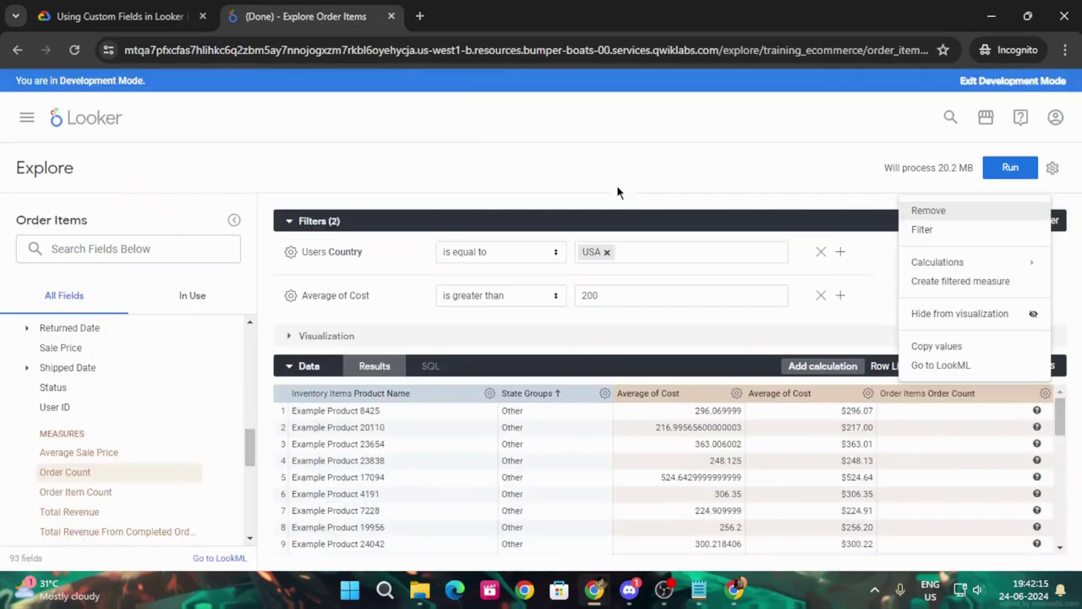
mouse_move(969, 262)
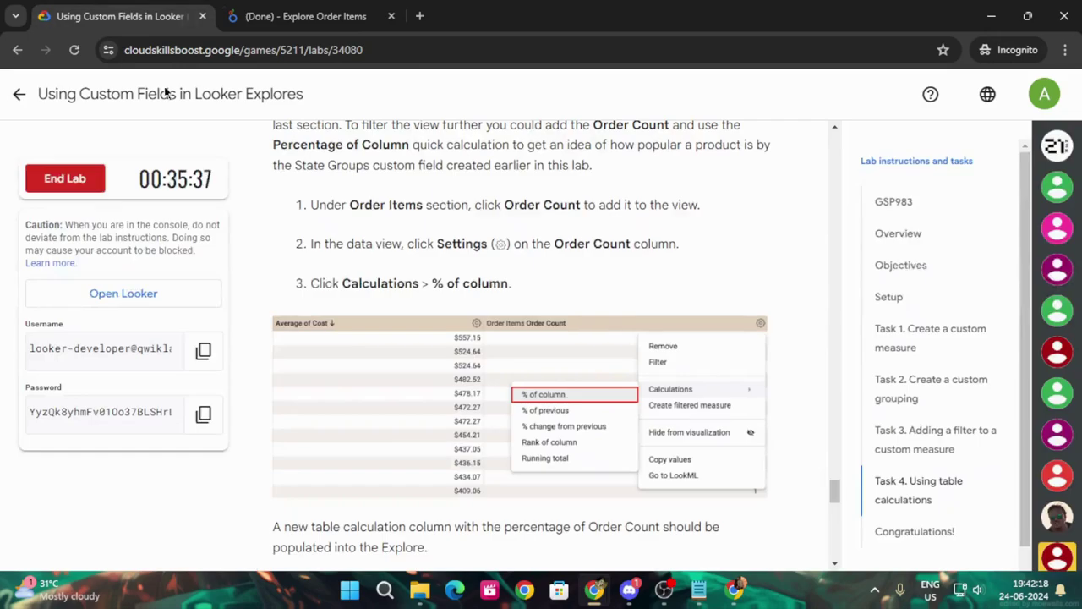
click(118, 16)
click(300, 16)
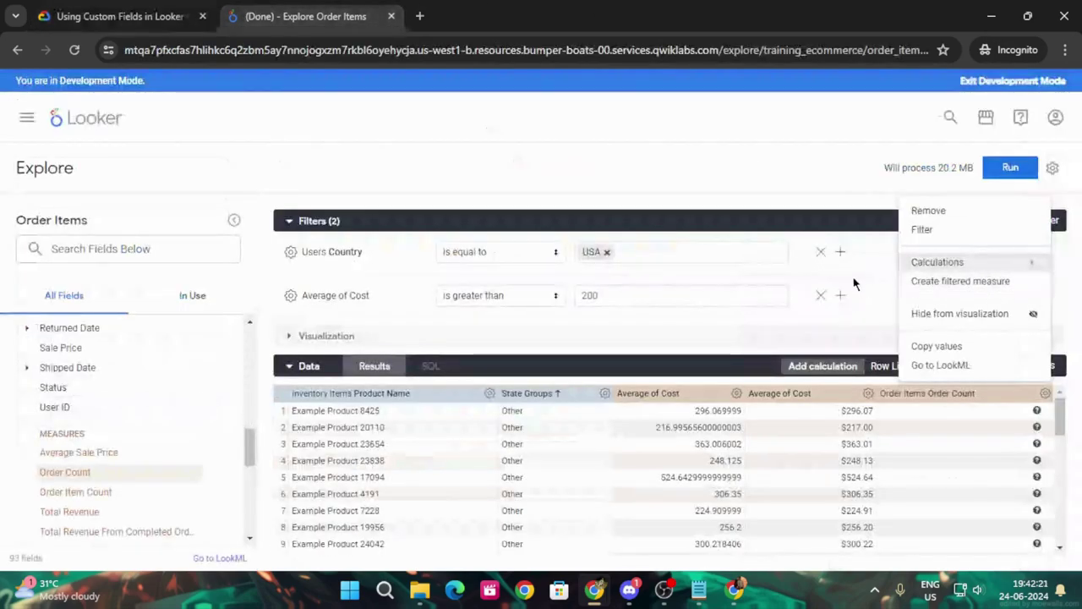
mouse_move(972, 262)
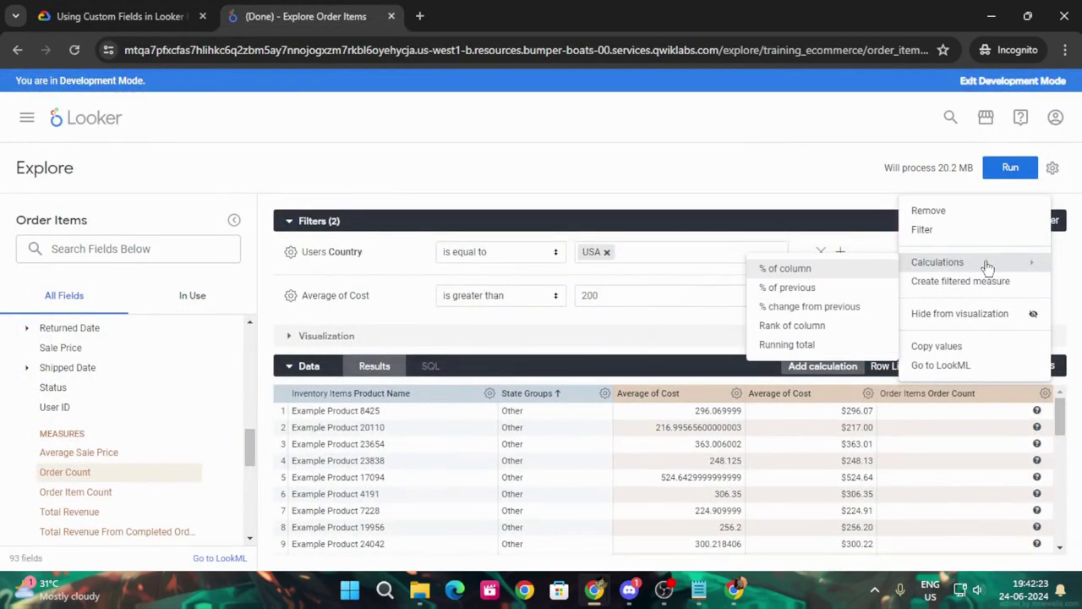
click(808, 269)
Step: Read the remaining Task 4 instruction and rerun the Order Items query with the percentage calculation
click(127, 16)
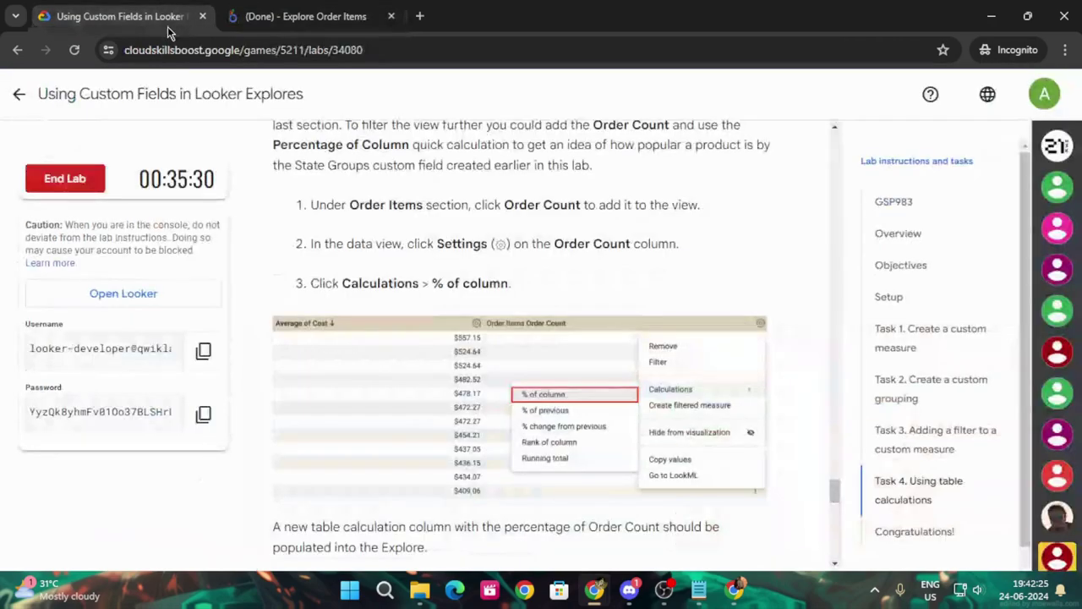
scroll(452, 381, down, 2)
scroll(468, 378, down, 3)
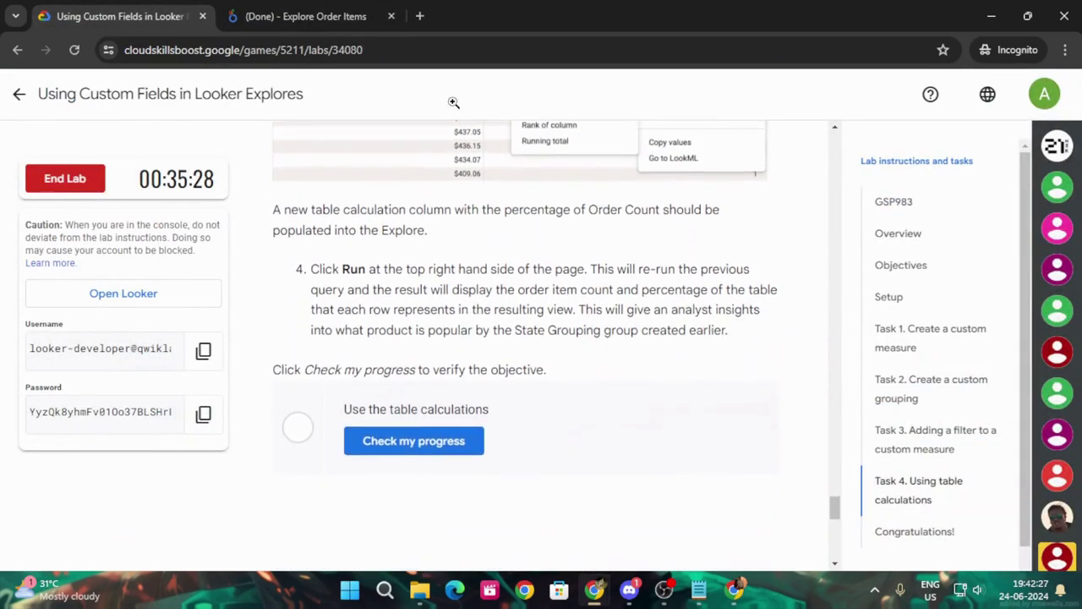
click(301, 16)
click(1023, 168)
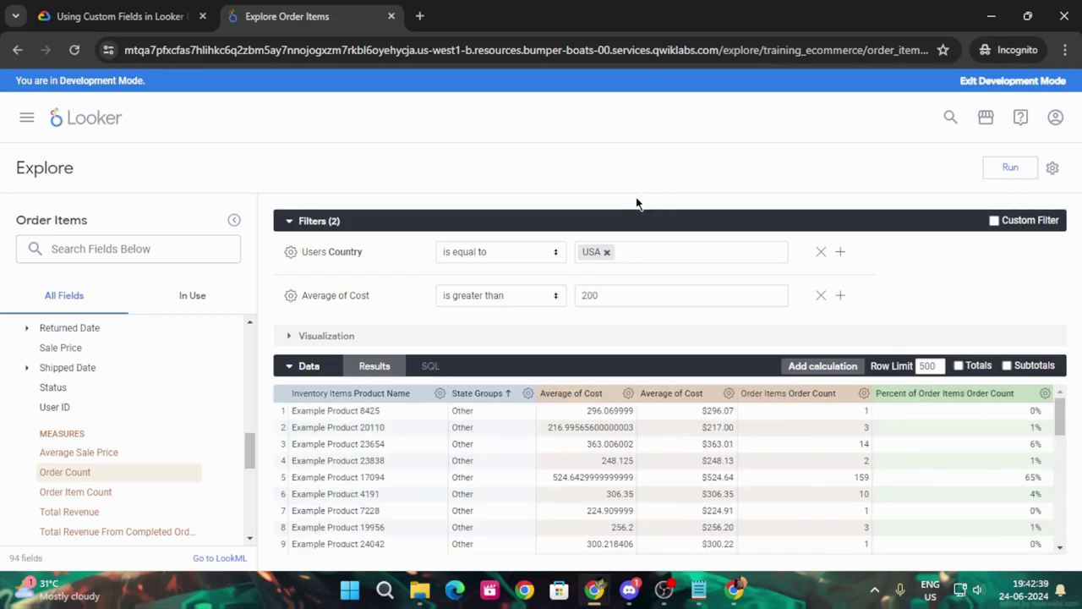
Step: Check the lab progress for the "Use the table calculations" objective
click(127, 16)
scroll(380, 305, down, 2)
click(385, 285)
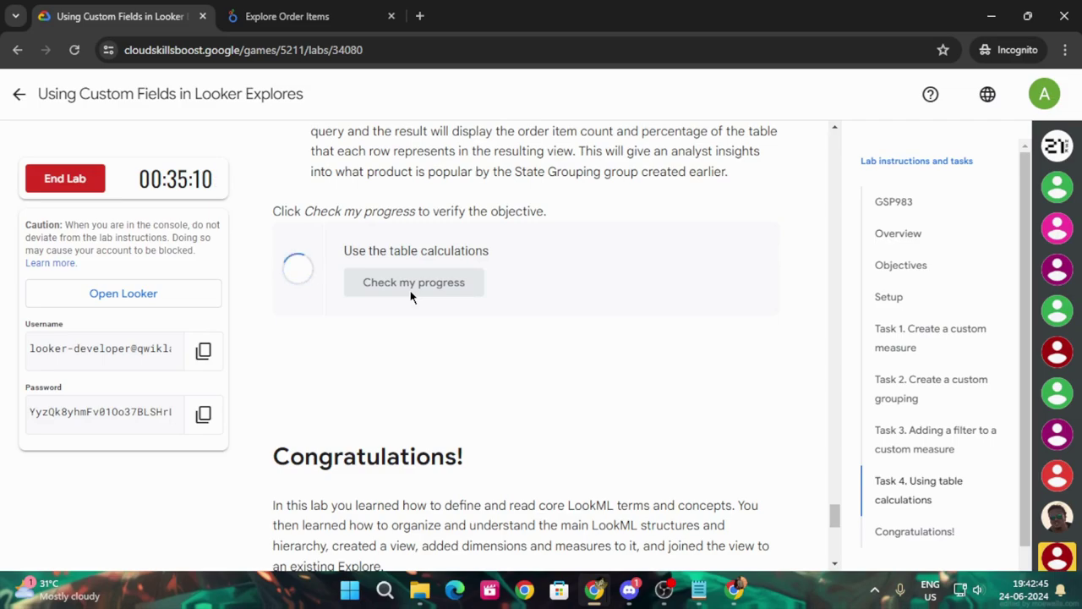
click(411, 287)
click(412, 290)
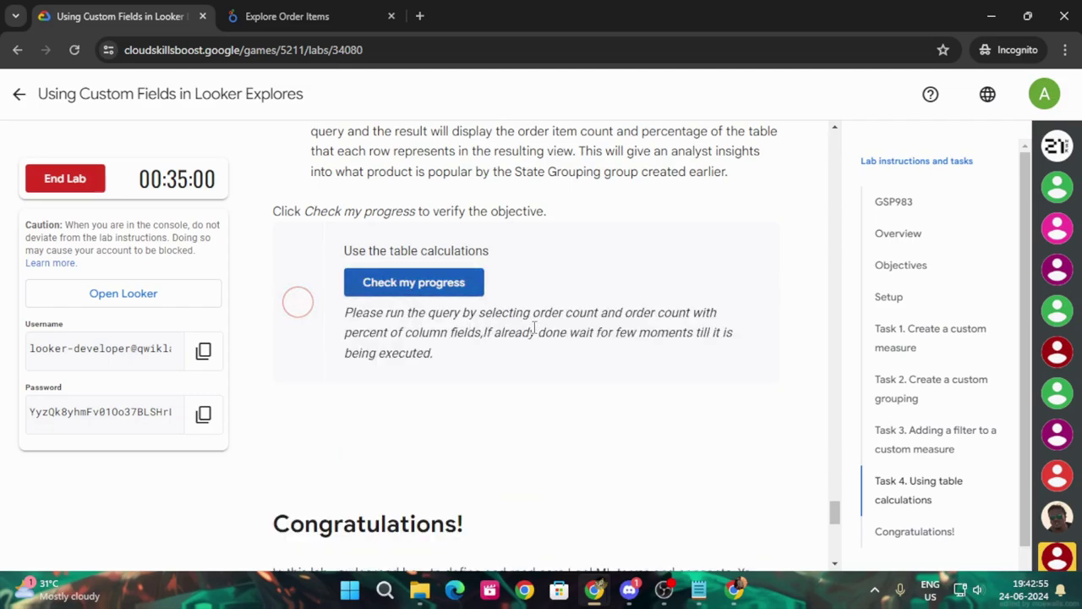
Step: In the Looker Explore, add a % of column calculation on the Percent of Order Items Order Count column and run the query
click(265, 15)
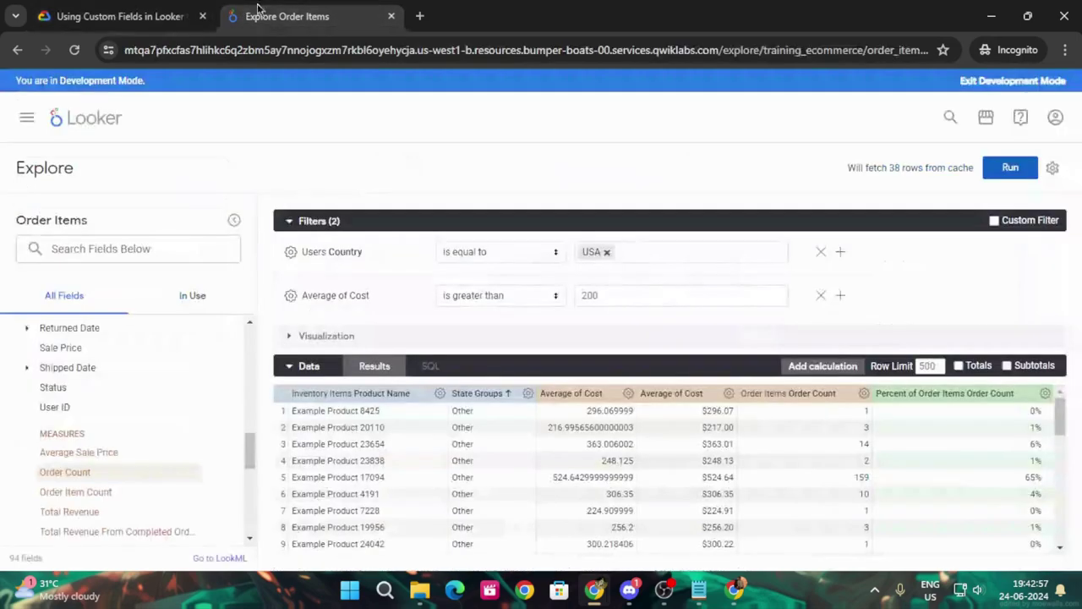
click(1045, 394)
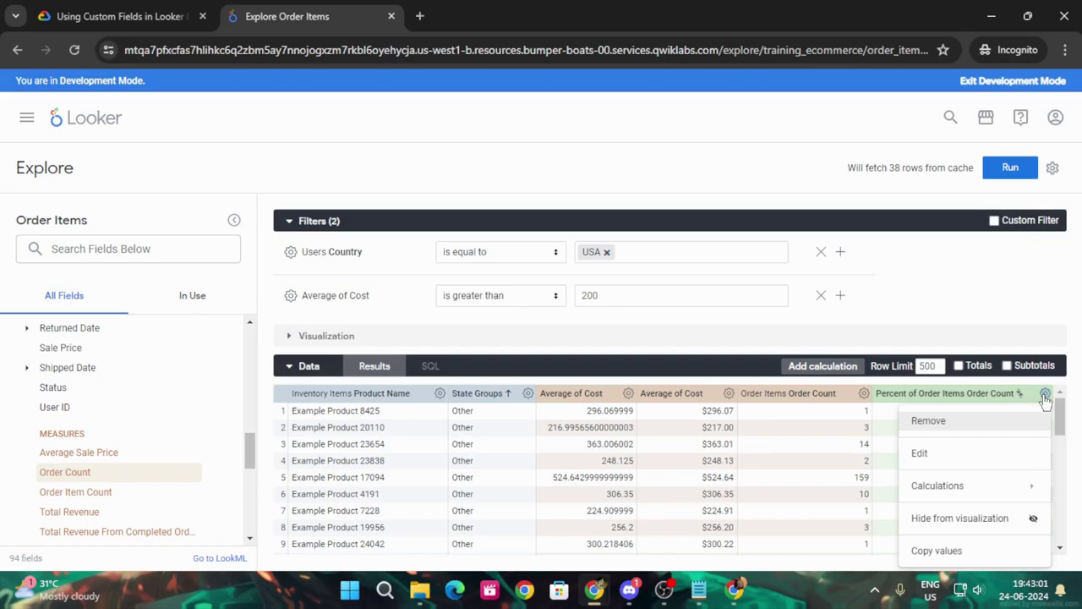
mouse_move(973, 493)
click(772, 403)
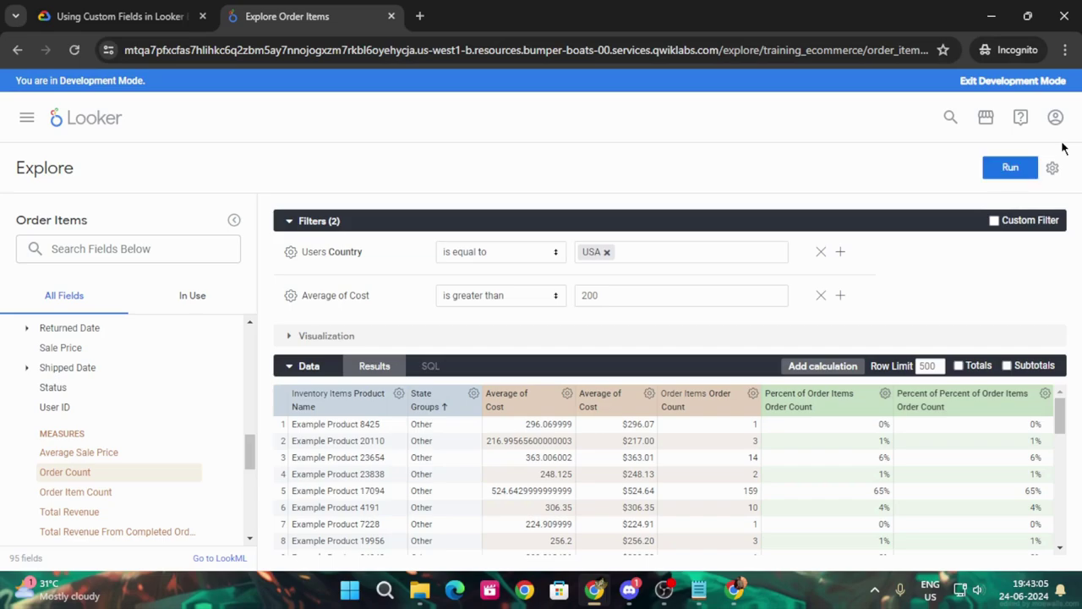
click(1006, 169)
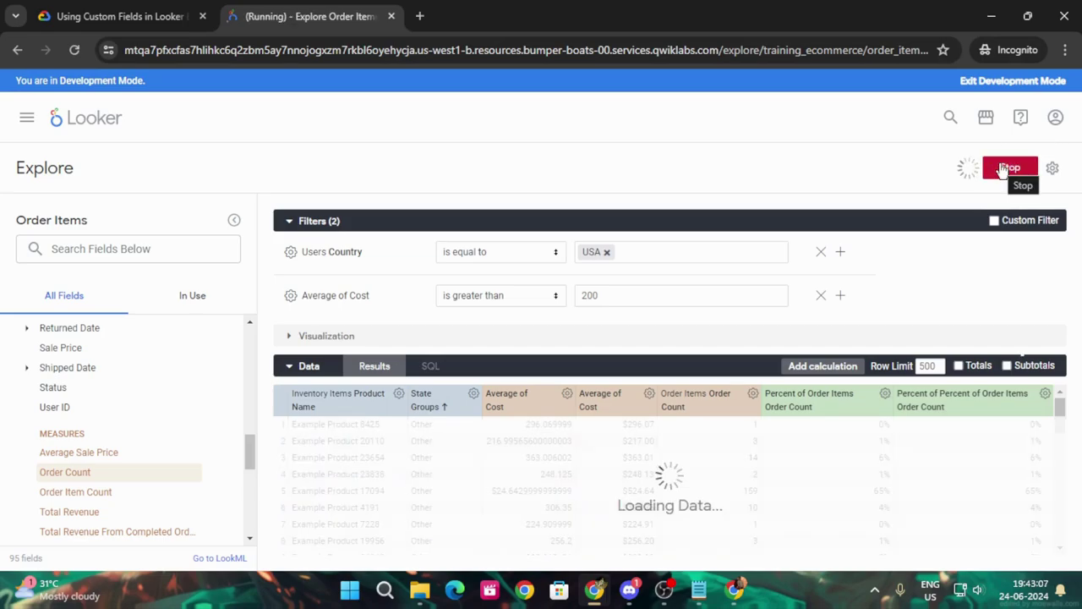
Step: Return to the lab page, recheck the "Use the table calculations" objective and review the Task 4 run instruction
click(123, 16)
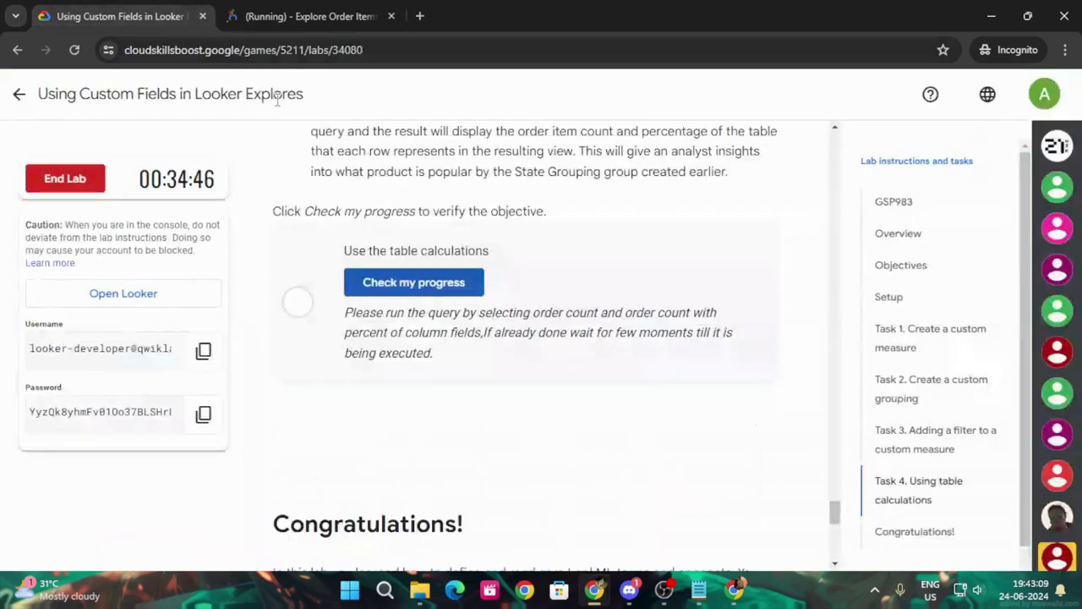
click(420, 284)
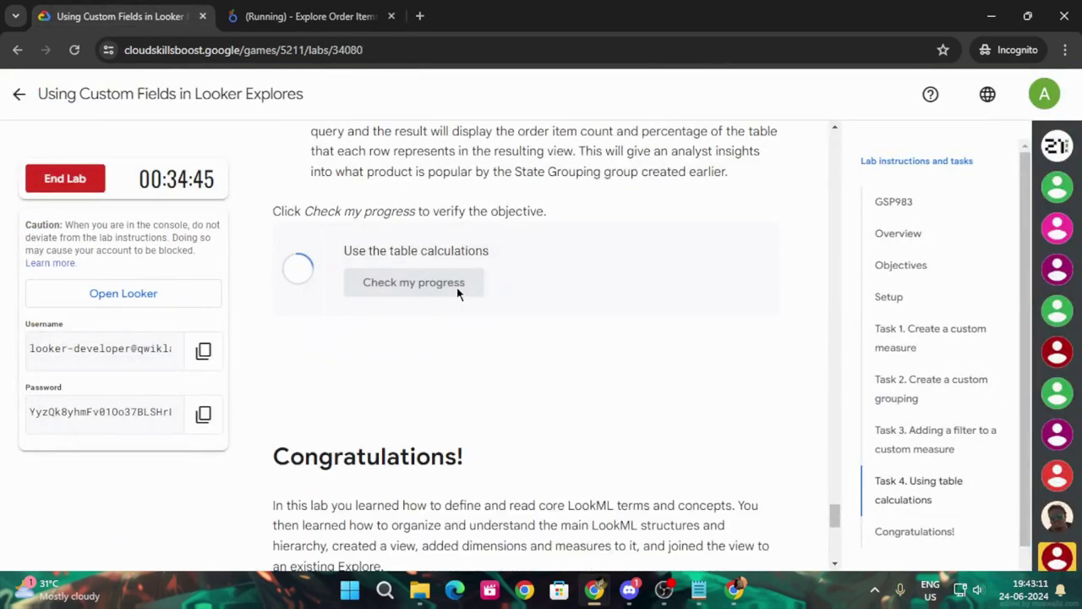
click(457, 294)
scroll(512, 299, up, 3)
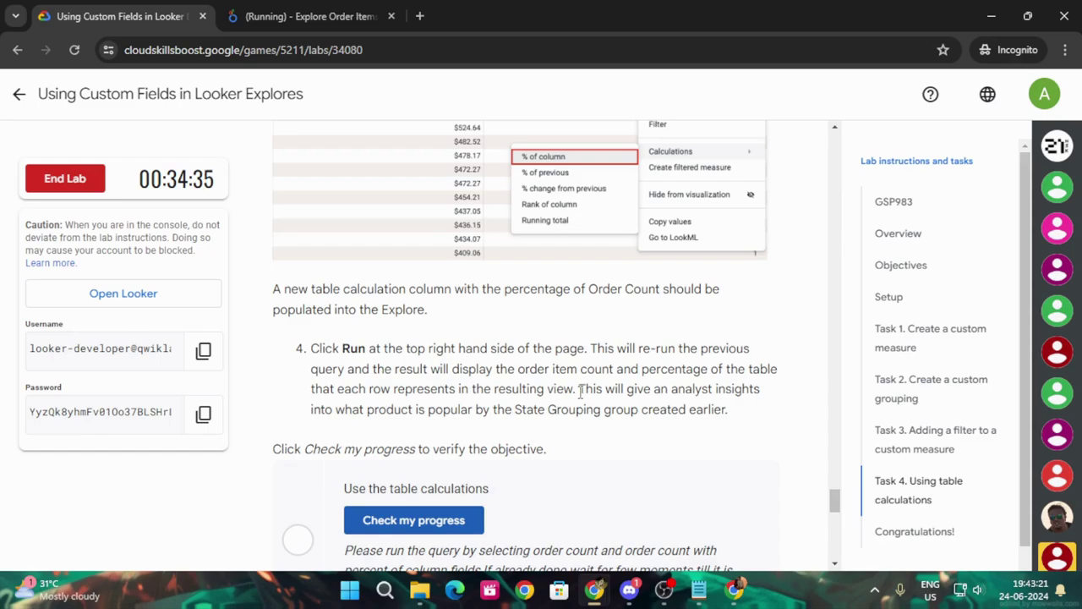
Step: Look over the finished query in the Looker Explore, and verify the "Use the table calculations" objective again on the lab page
key(ctrl+Tab)
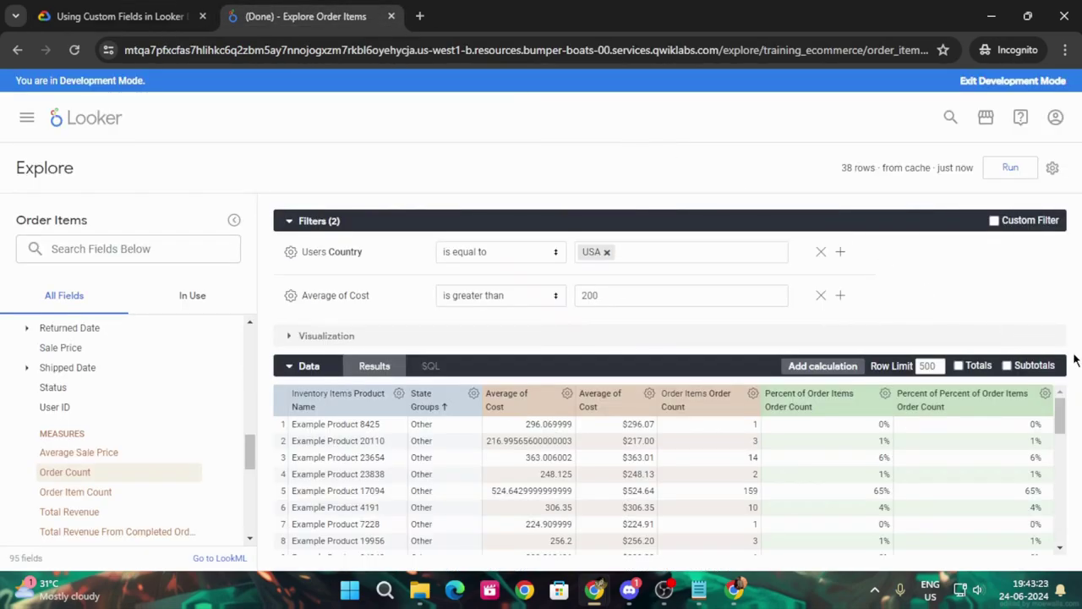
click(1053, 168)
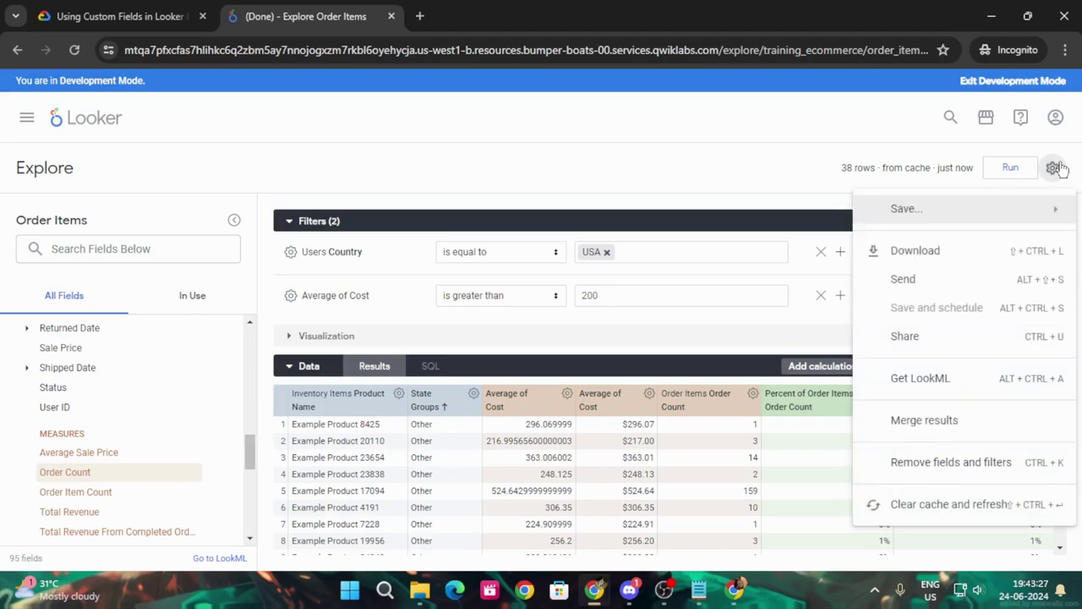
click(703, 186)
click(118, 16)
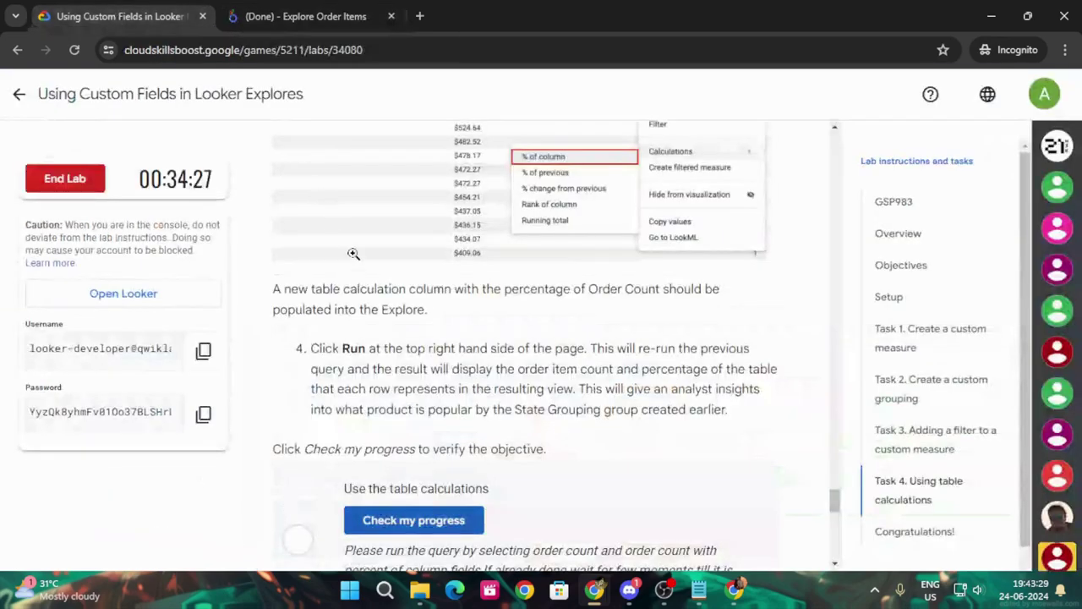
click(392, 519)
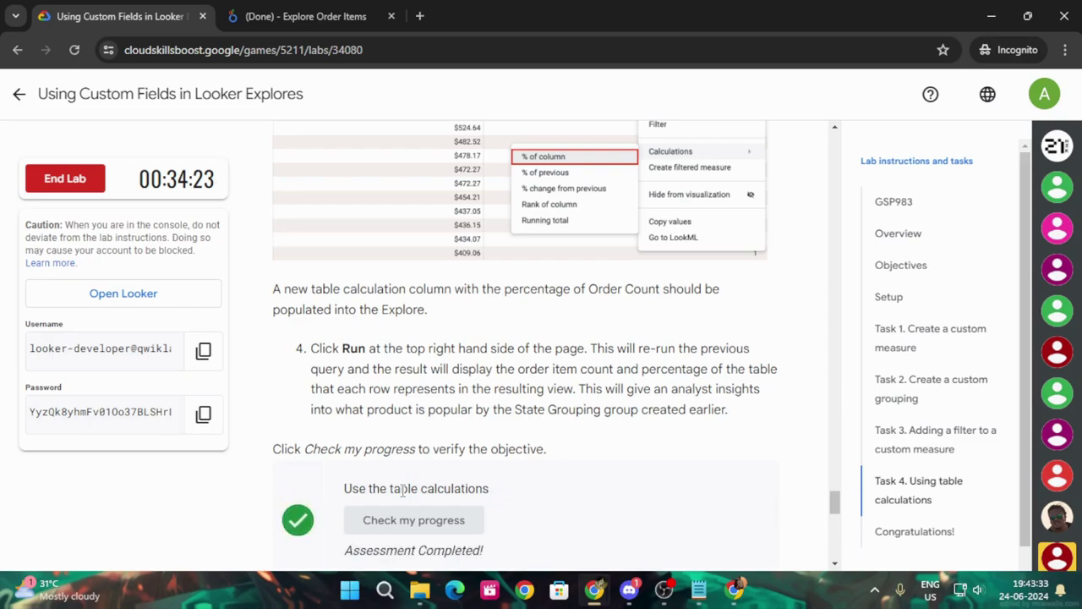
scroll(398, 487, down, 3)
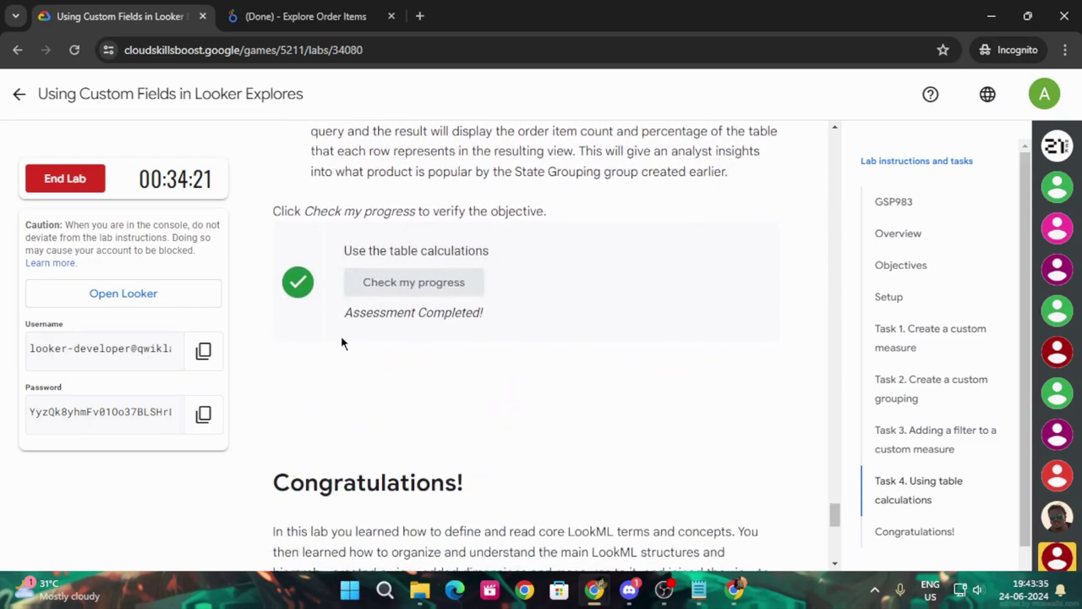